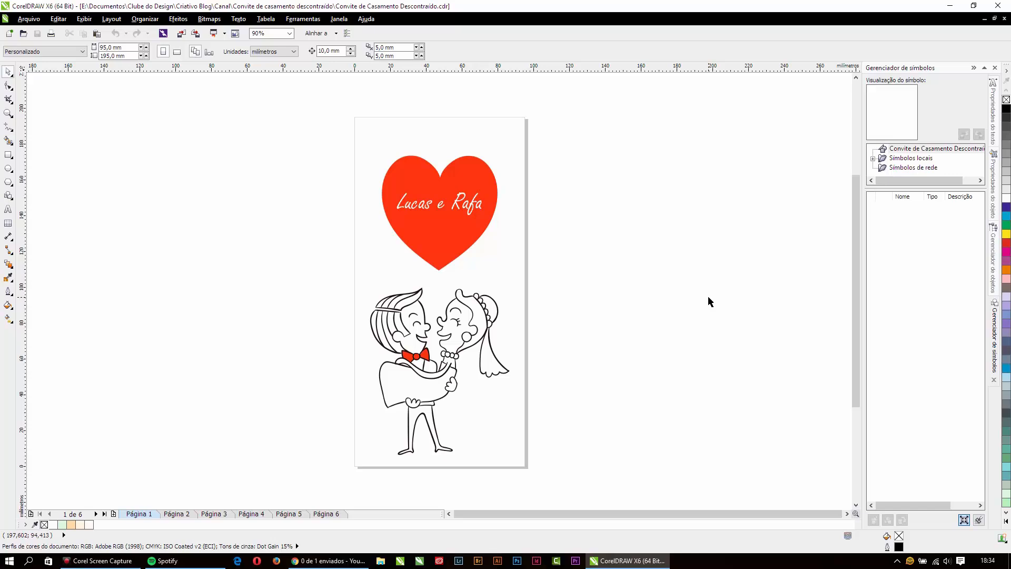
- Review the invitation's front and back pages in their white, green and light pink background versions
key("Page_Down")
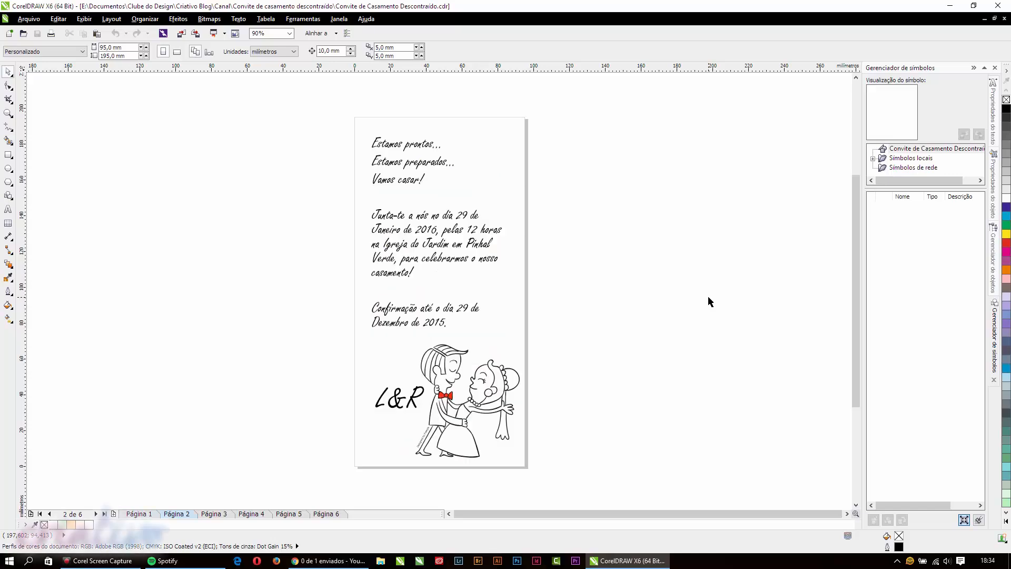
key("Page_Down")
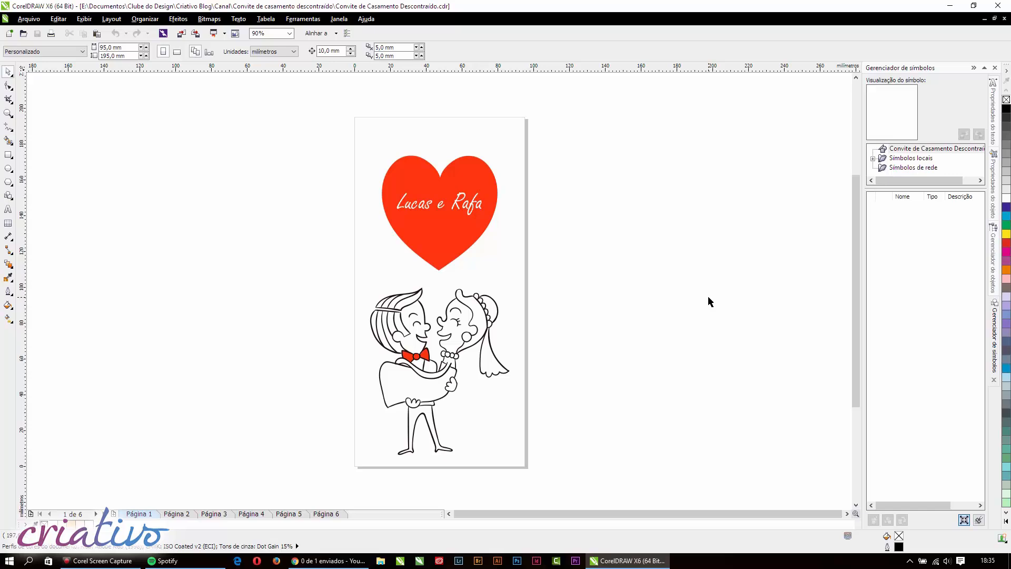
key("Page_Down")
key("Page_Down")
key("Page_Up")
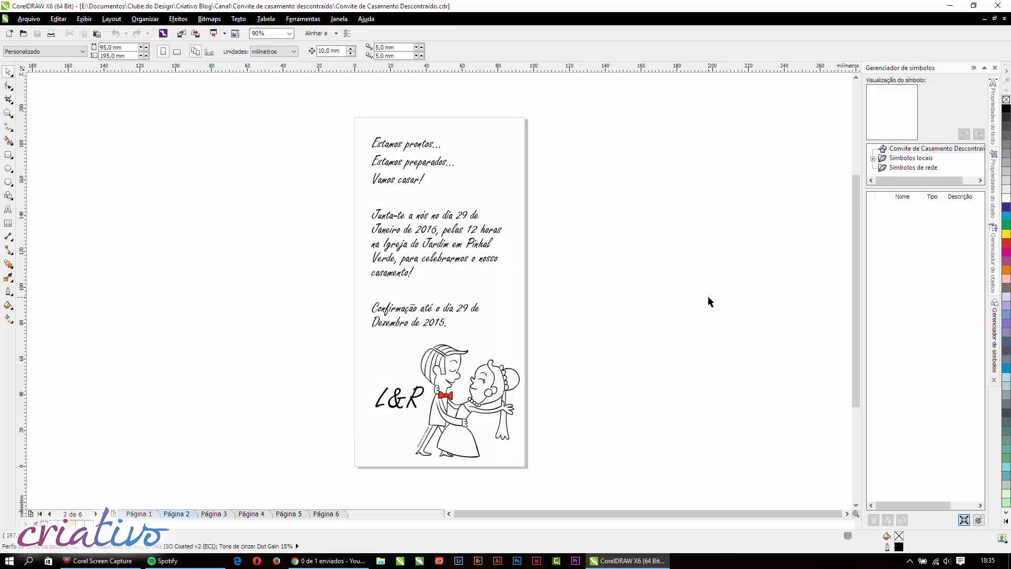
key("Page_Down")
key("Page_Down")
key("Page_Down")
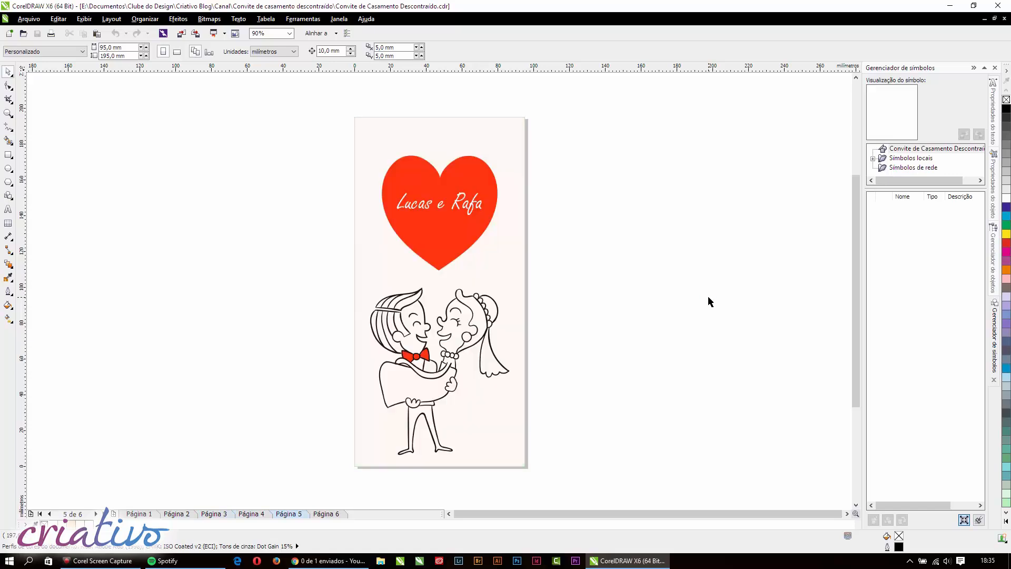
key("Page_Up")
key("Page_Down")
key("Page_Up")
key("Page_Up")
key("Page_Down")
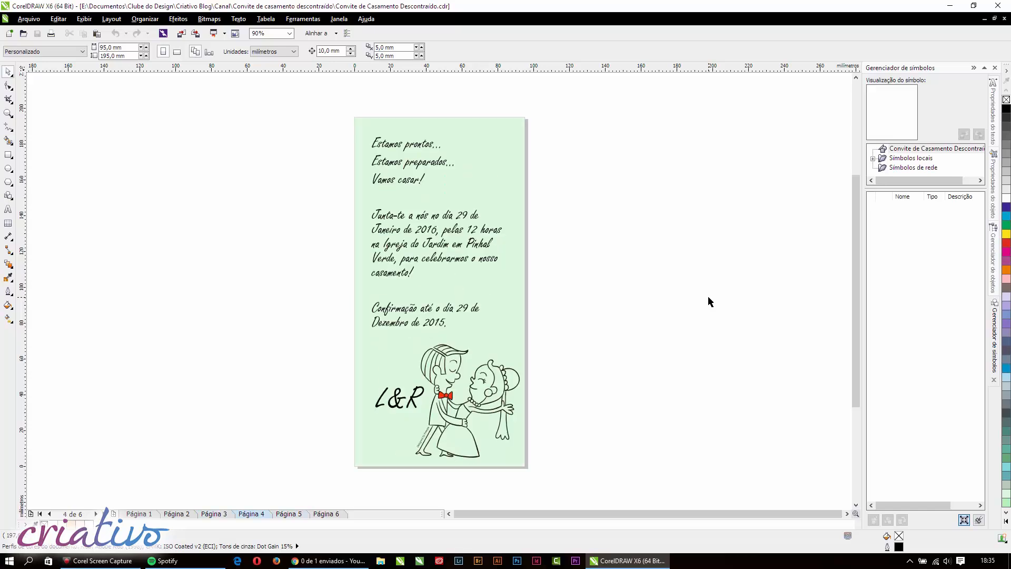
- Examine the Freepik credit beside the groom's leg on page 4, and return to page 1
scroll(416, 449, "up", 5)
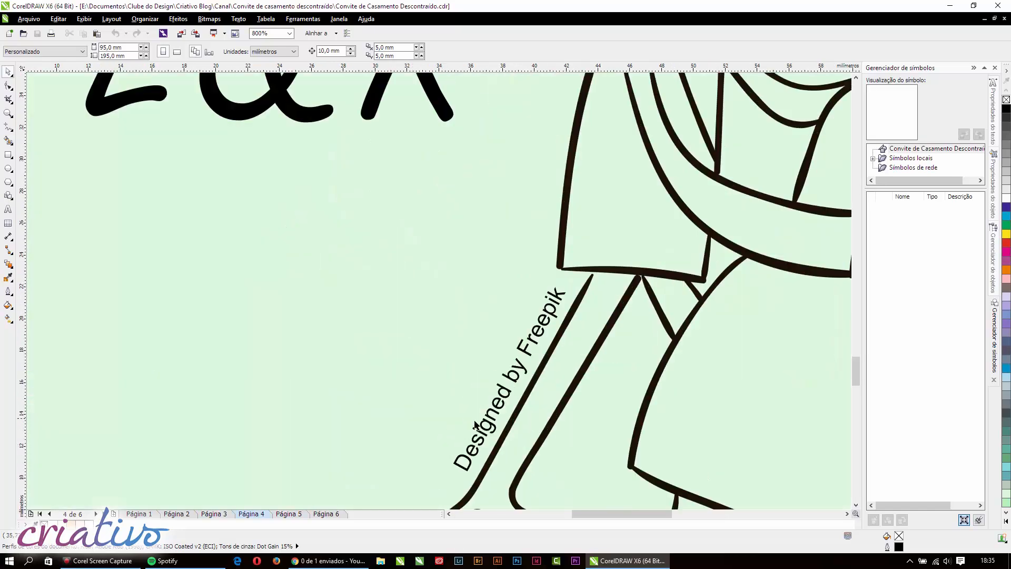
key("shift+F4")
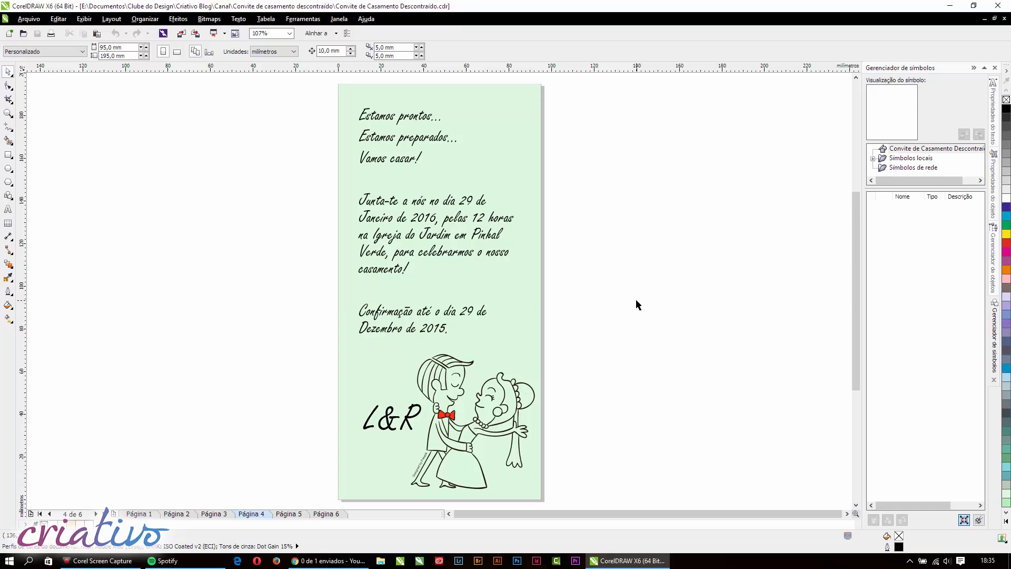
key("Page_Up")
key("Page_Up")
key("Page_Up")
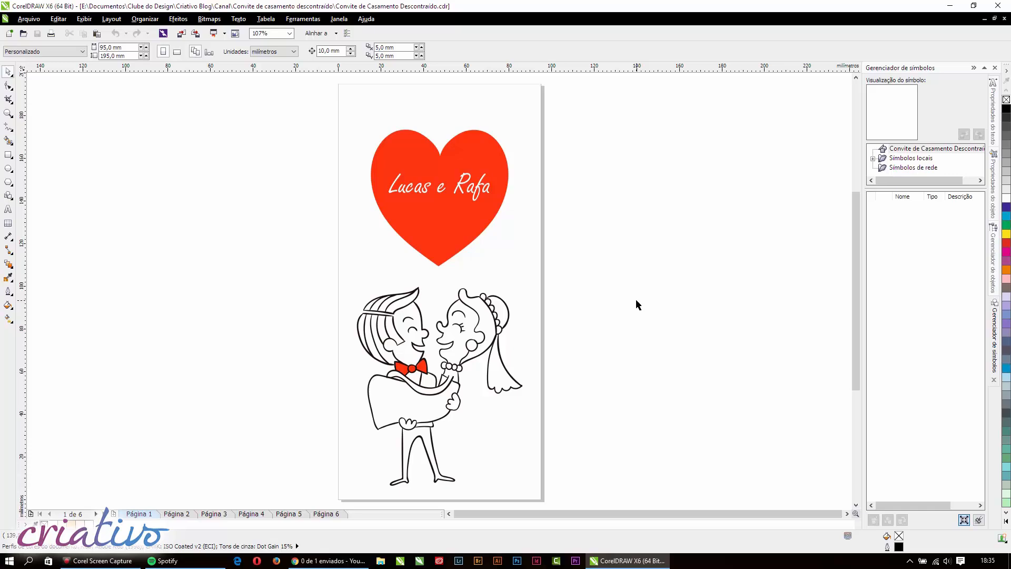
- Look through pages 1 to 4 to compare the white and green invitations, ending on the white front page
key("Page_Down")
key("Page_Down")
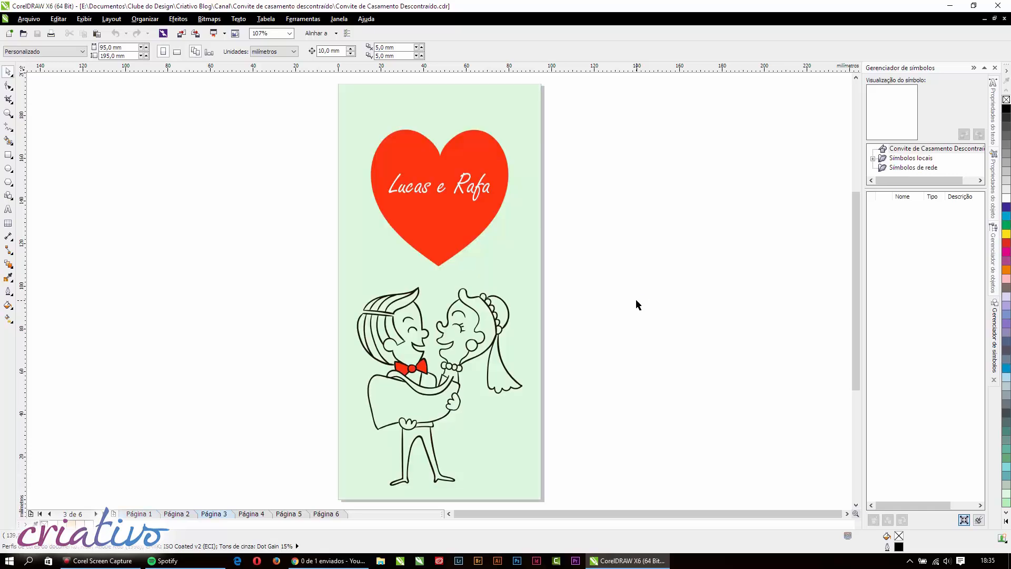
key("Page_Down")
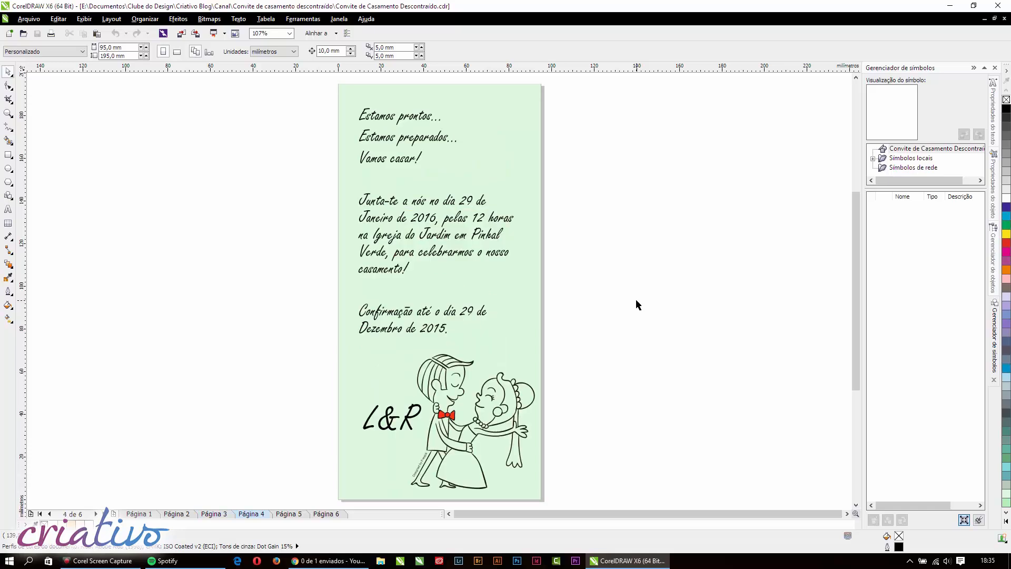
key("Page_Up")
key("Page_Up")
key("Page_Up")
key("Page_Up")
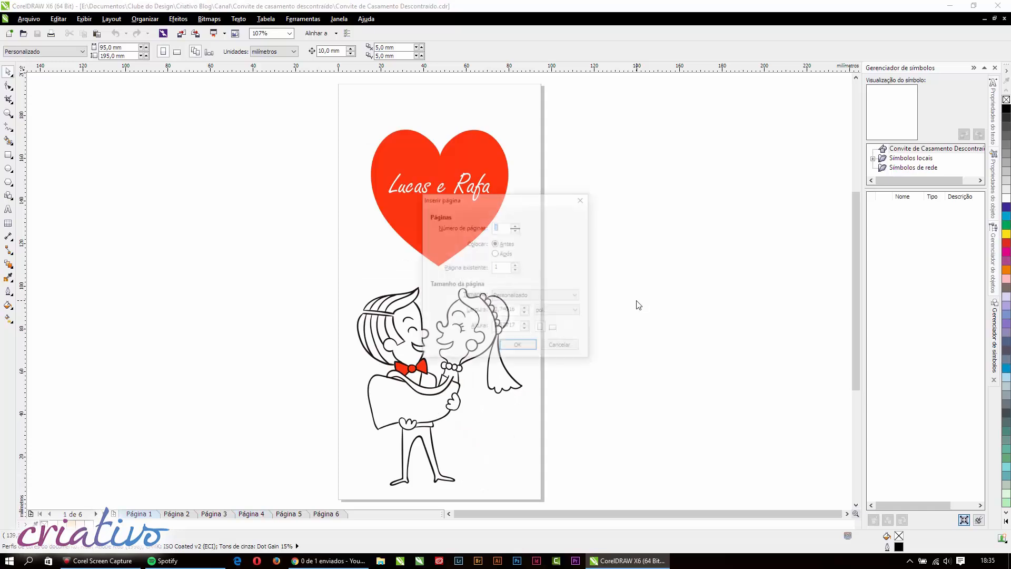
key("Escape")
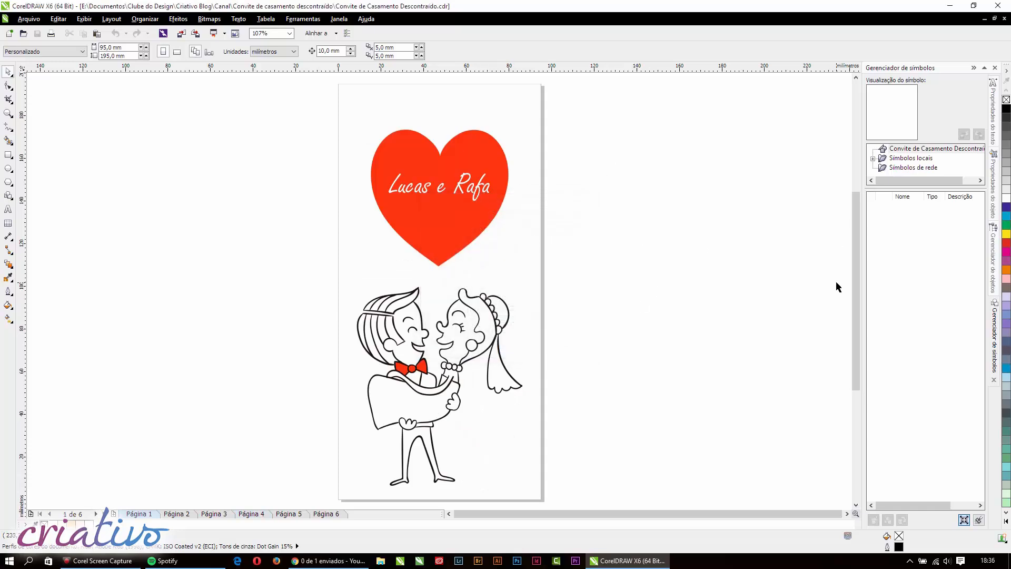
left_click(177, 514)
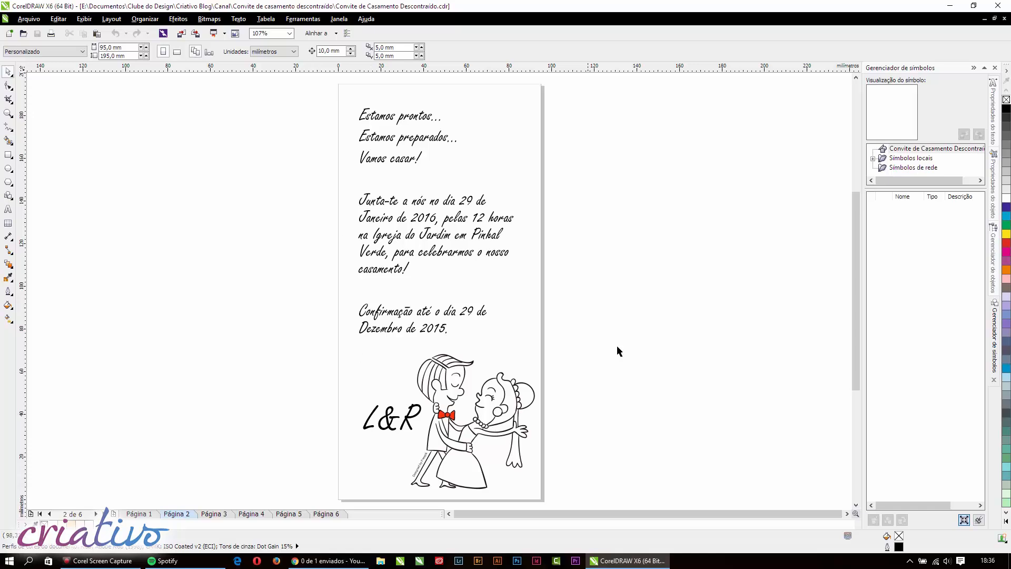
key("Page_Up")
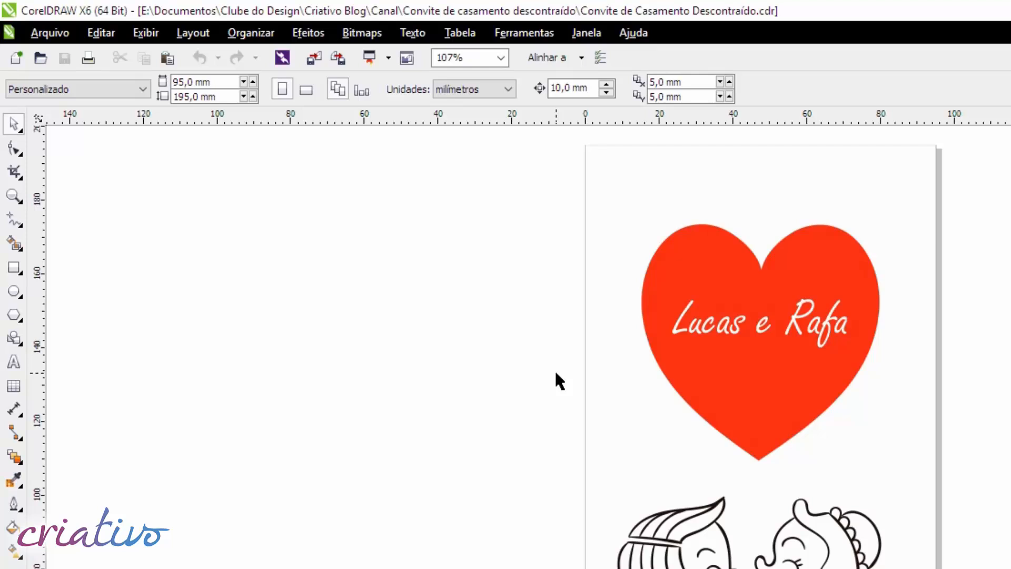
- Compare the front and back of the white invitation on pages 1 and 2
key("Page_Down")
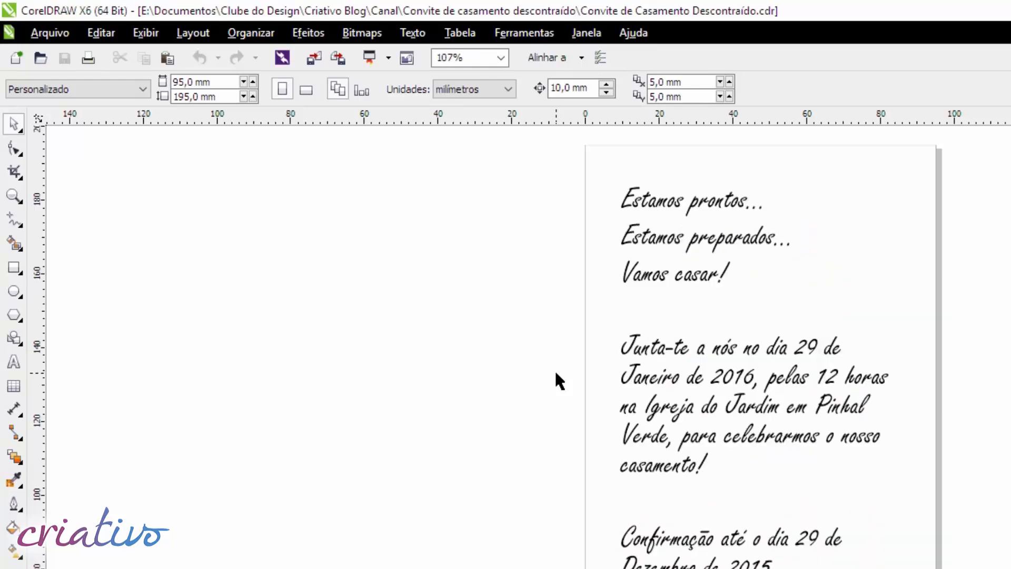
key("Page_Up")
key("Page_Down")
key("Page_Up")
key("Page_Down")
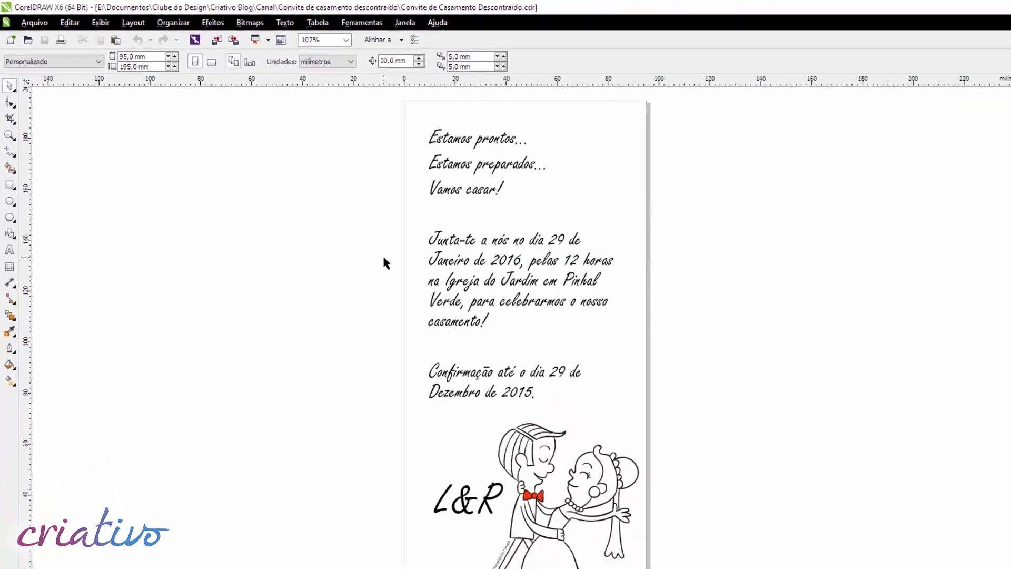
- Compare the front and back of the green invitation on pages 3 and 4
key("Page_Down")
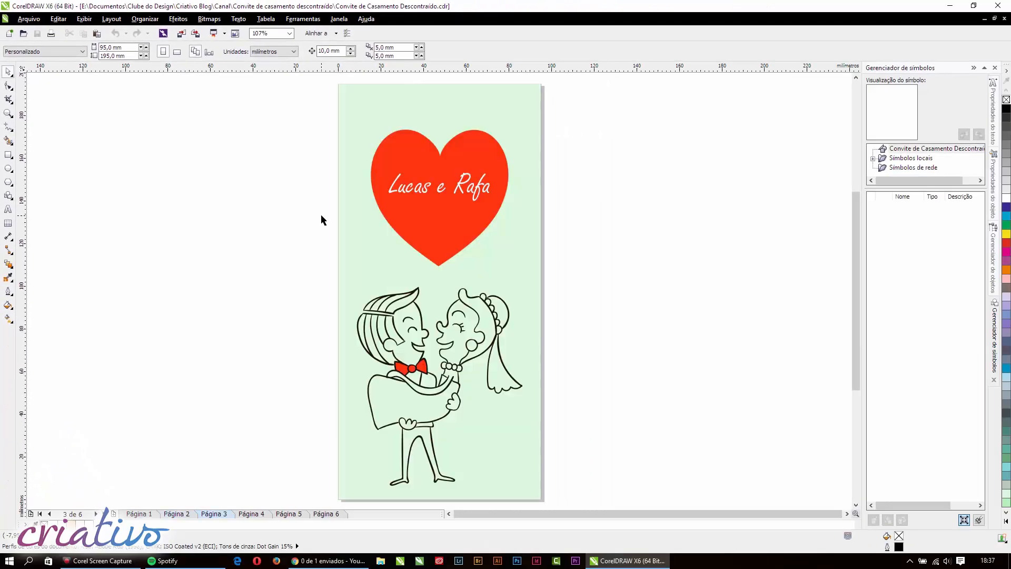
key("Page_Down")
key("Page_Up")
key("Page_Down")
key("Page_Up")
key("Page_Down")
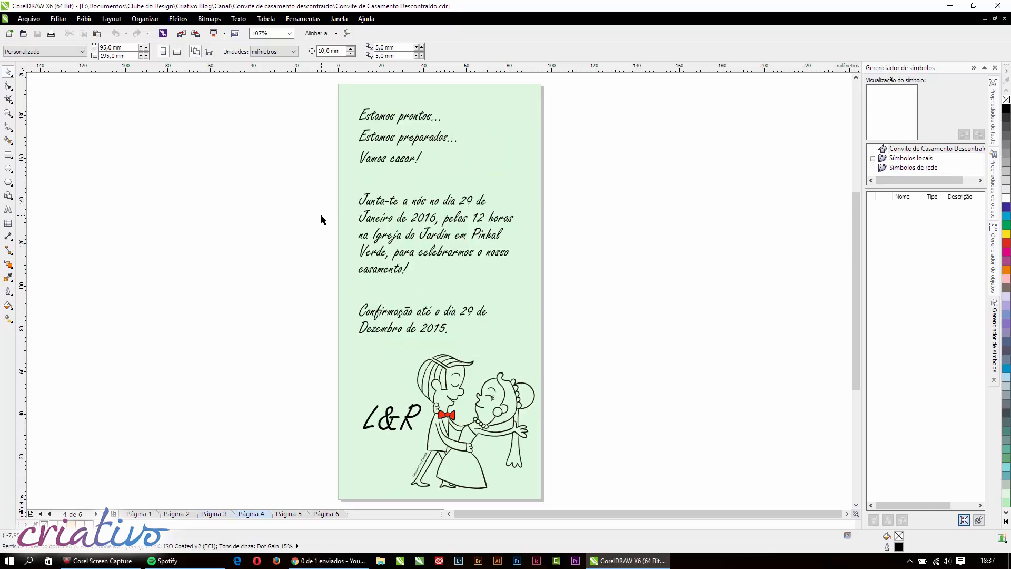
key("Page_Up")
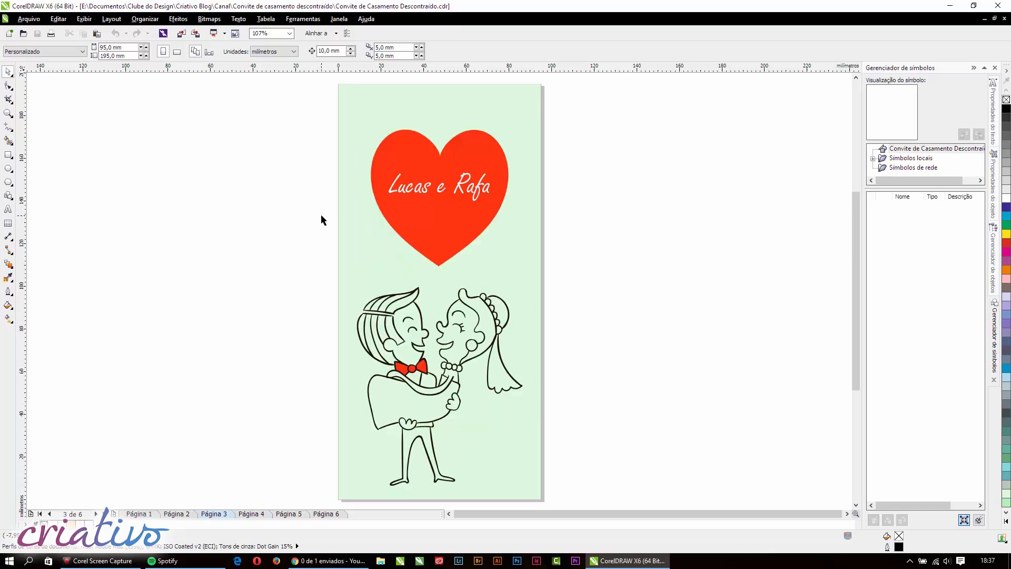
- Revisit the white invitation's two sides and the green front, ending on page 1
key("Page_Up")
key("Page_Up")
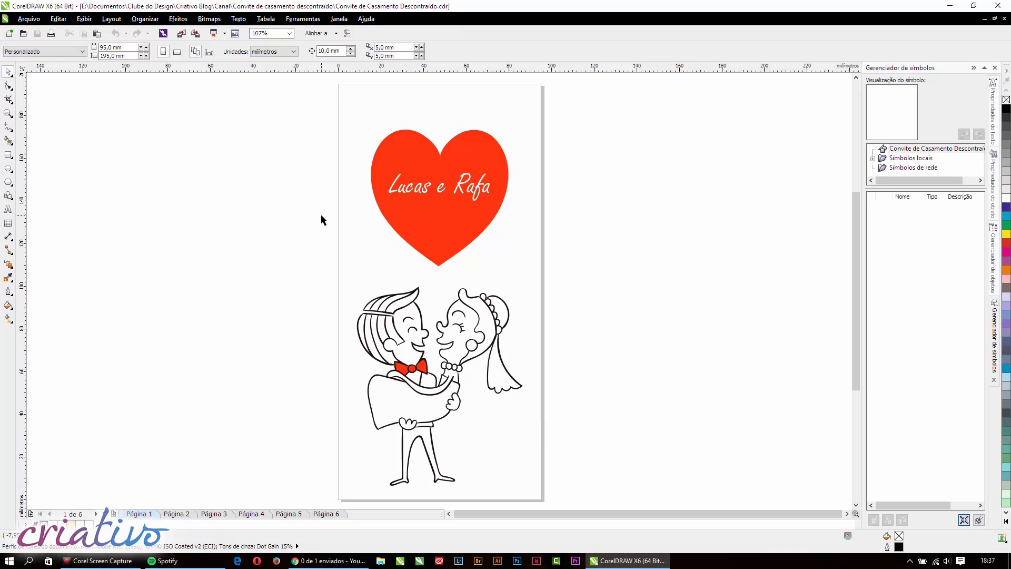
key("Page_Down")
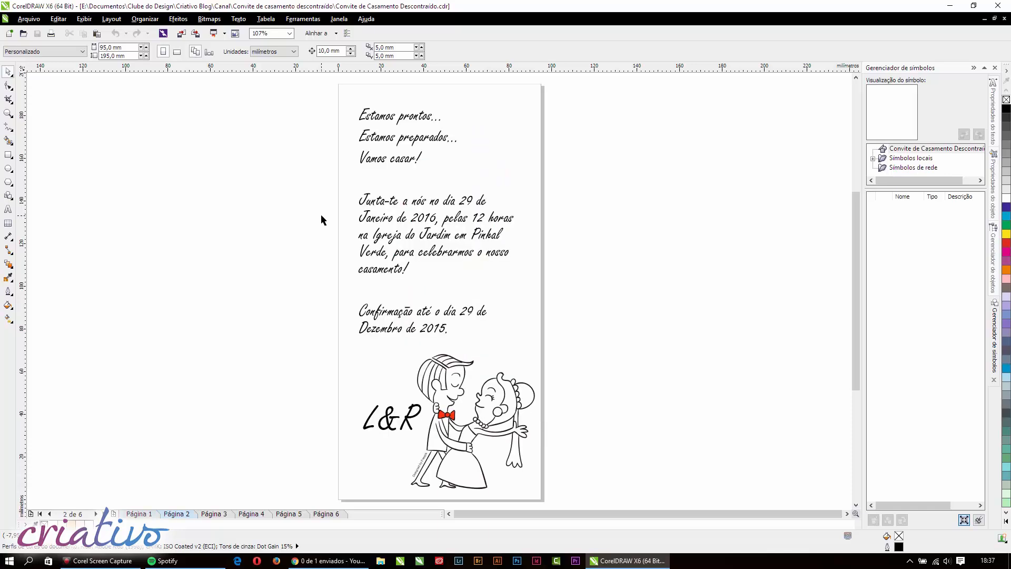
key("Page_Up")
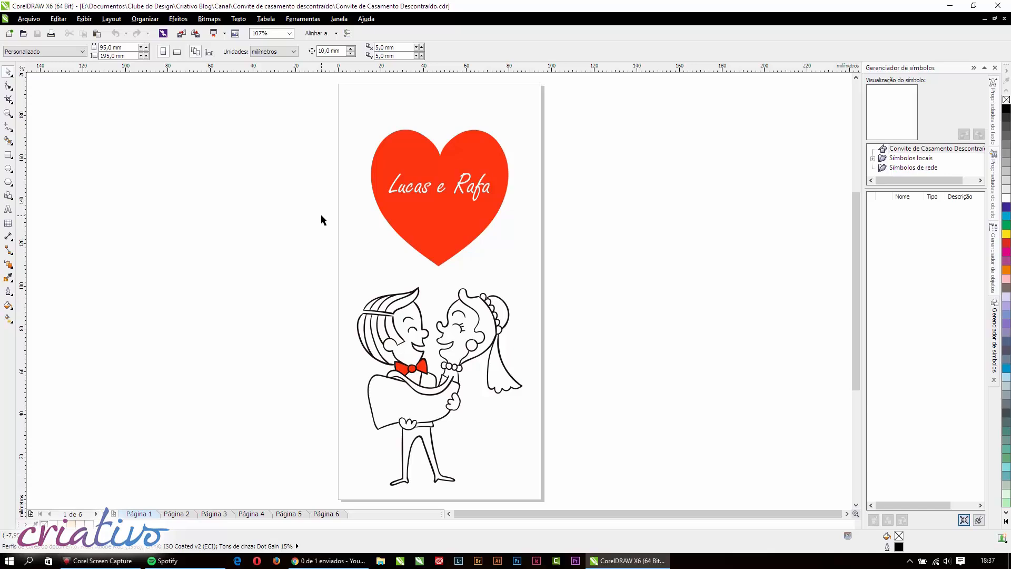
key("Page_Down")
key("Page_Down")
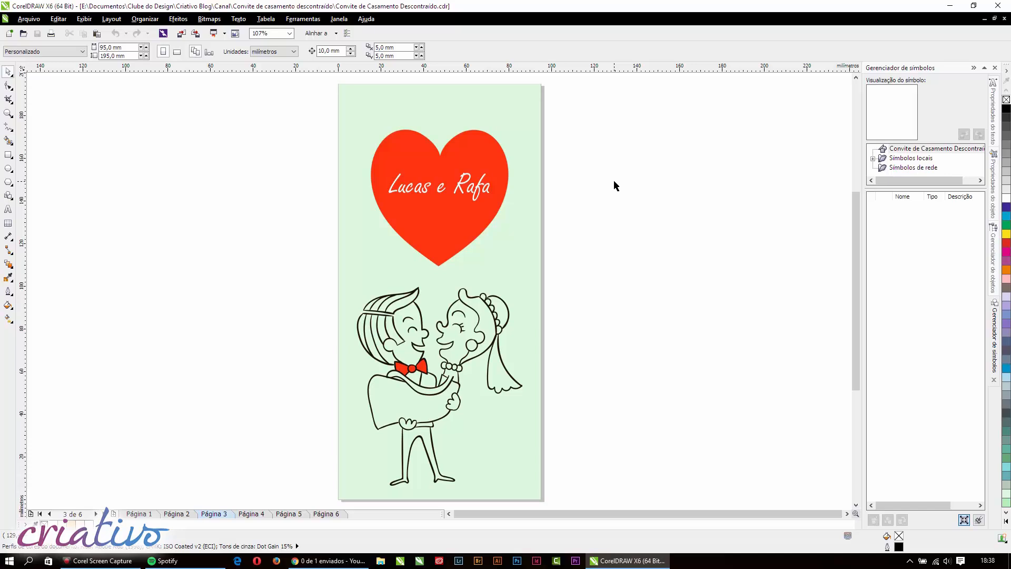
key("Home")
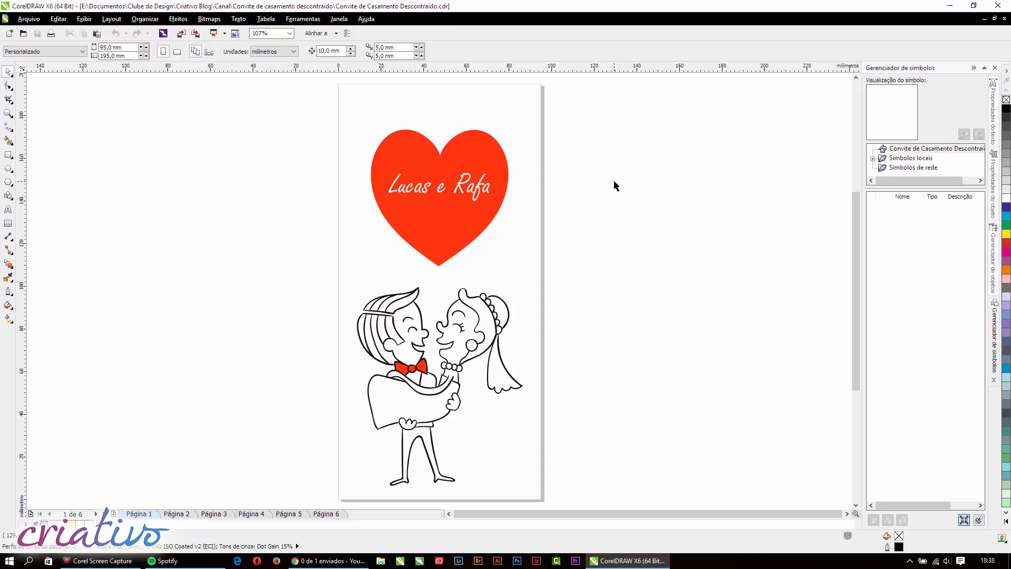
key("Page_Down")
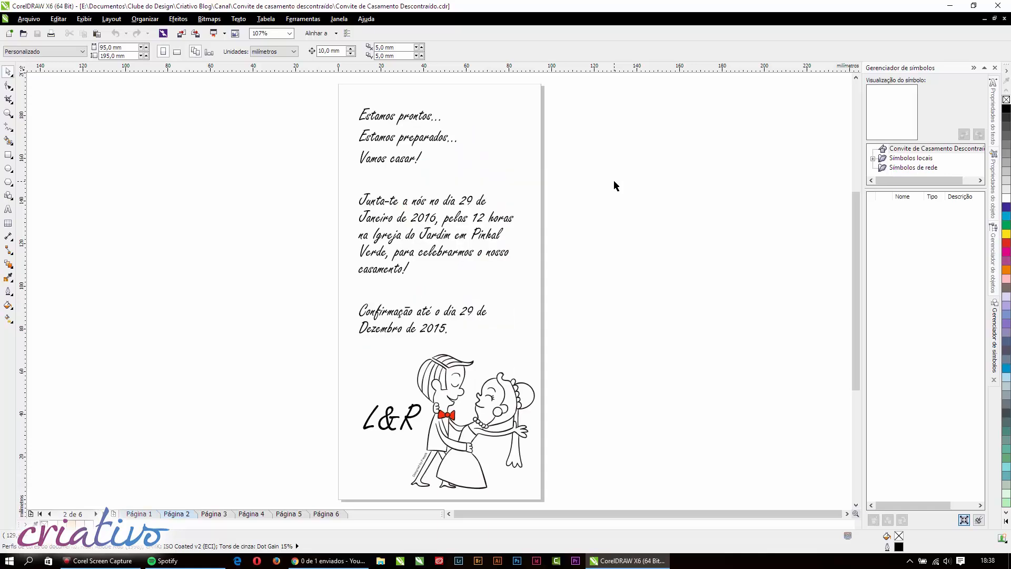
key("Page_Up")
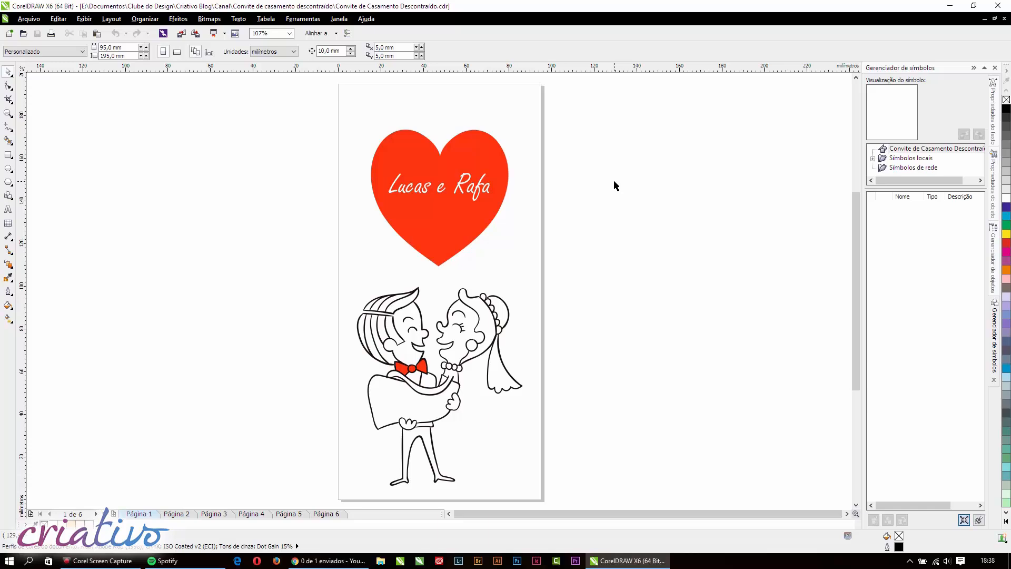
- Open the print settings and examine the color, composition, layout and prepress options, returning to the general settings
key("ctrl+p")
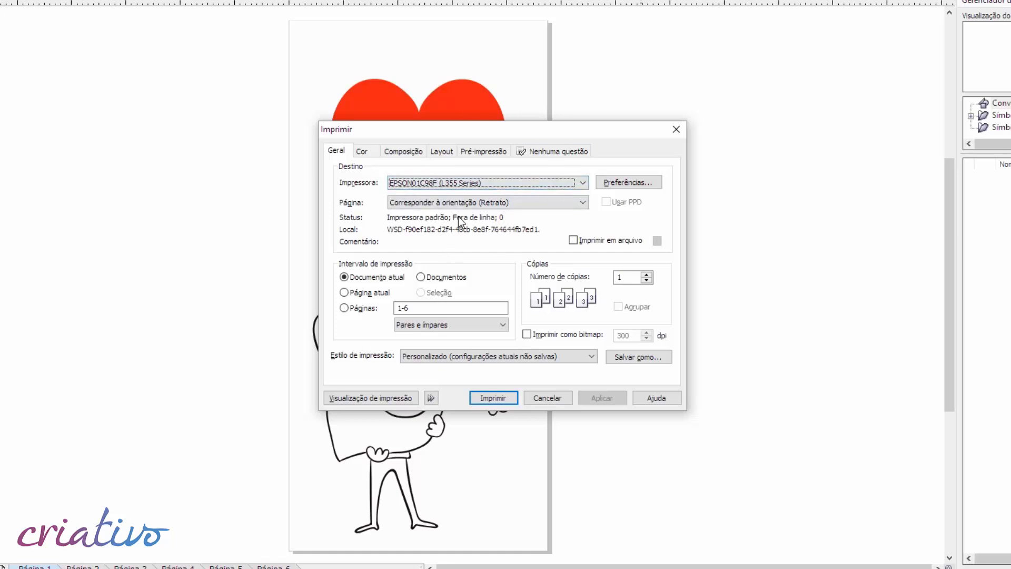
left_click(362, 152)
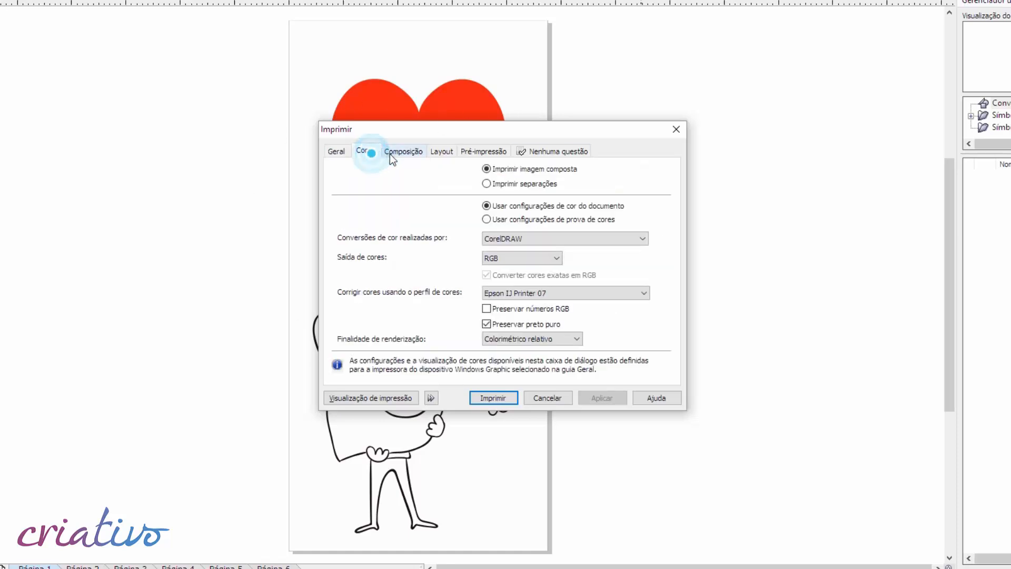
left_click(402, 151)
left_click(442, 151)
left_click(482, 151)
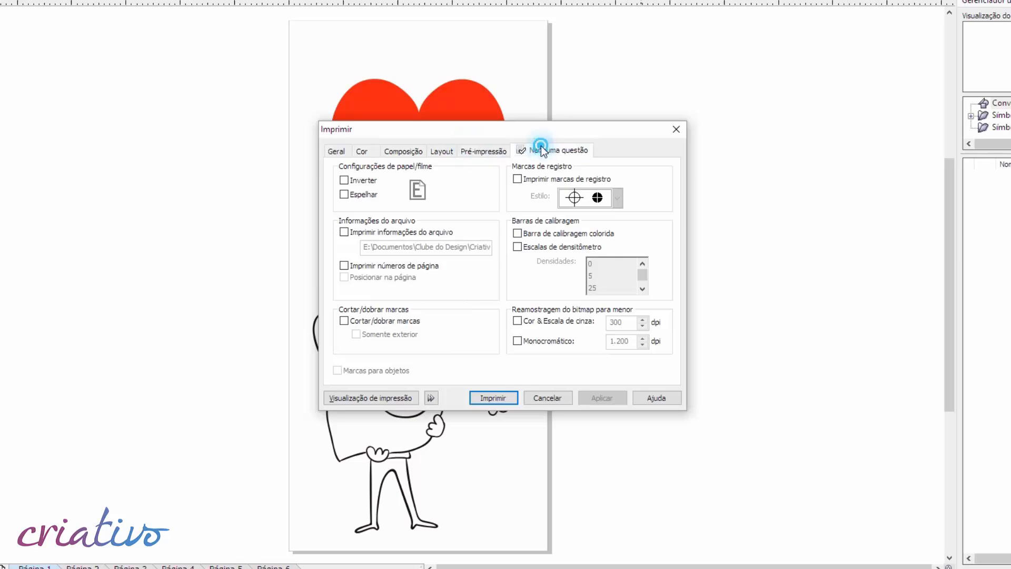
left_click(441, 151)
left_click(402, 151)
left_click(363, 152)
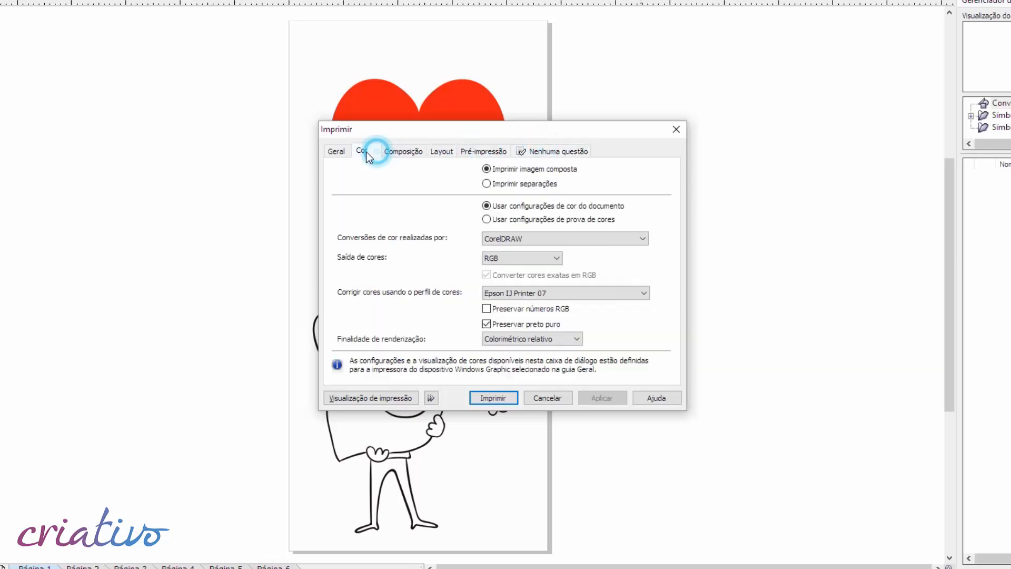
left_click(337, 151)
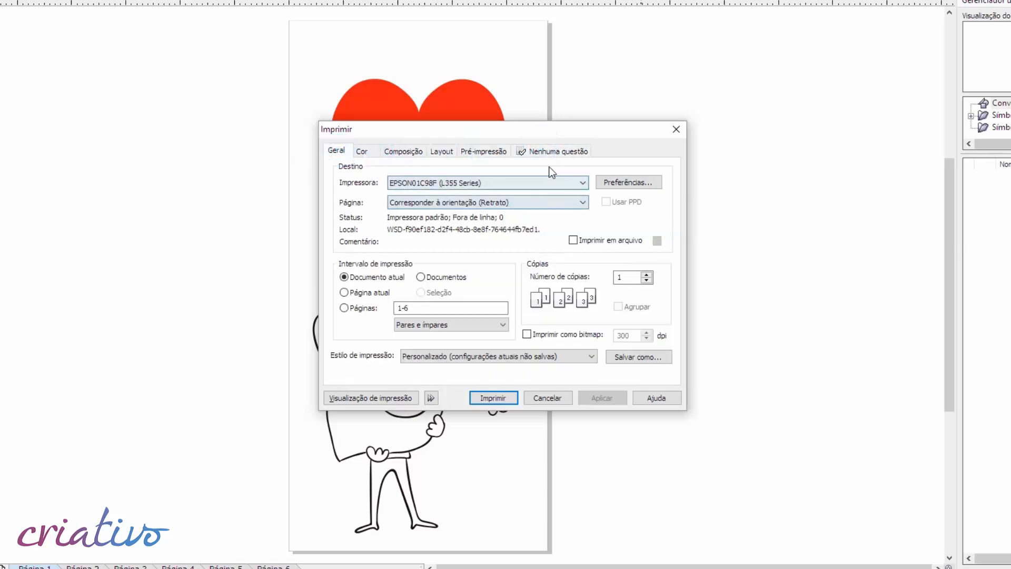
- Set the Epson L355 print quality to Alto in the printer preferences, and check the paper types while keeping Papel normal / Bright White Paper
left_click(617, 184)
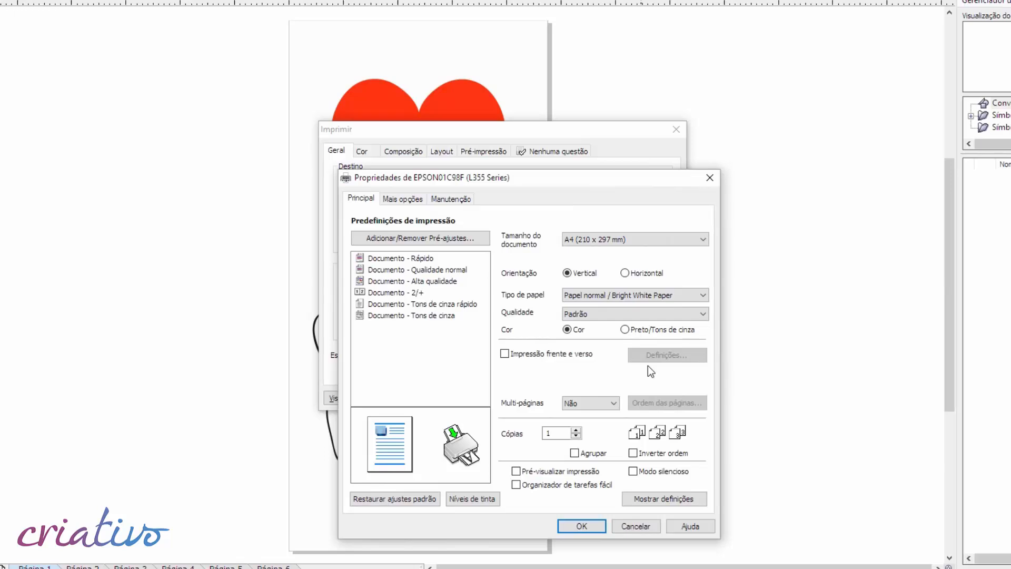
left_click(605, 315)
left_click(579, 343)
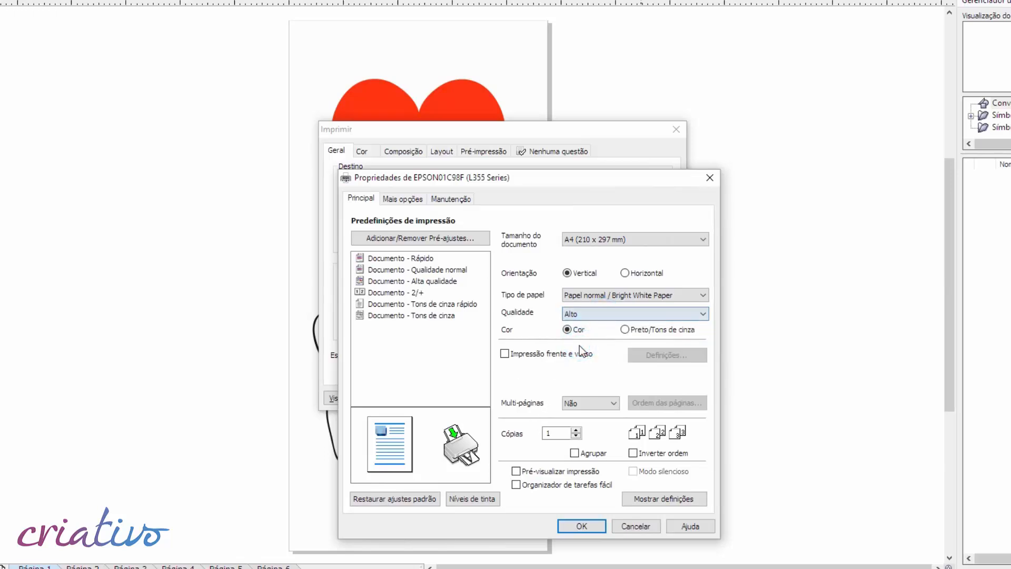
left_click(595, 296)
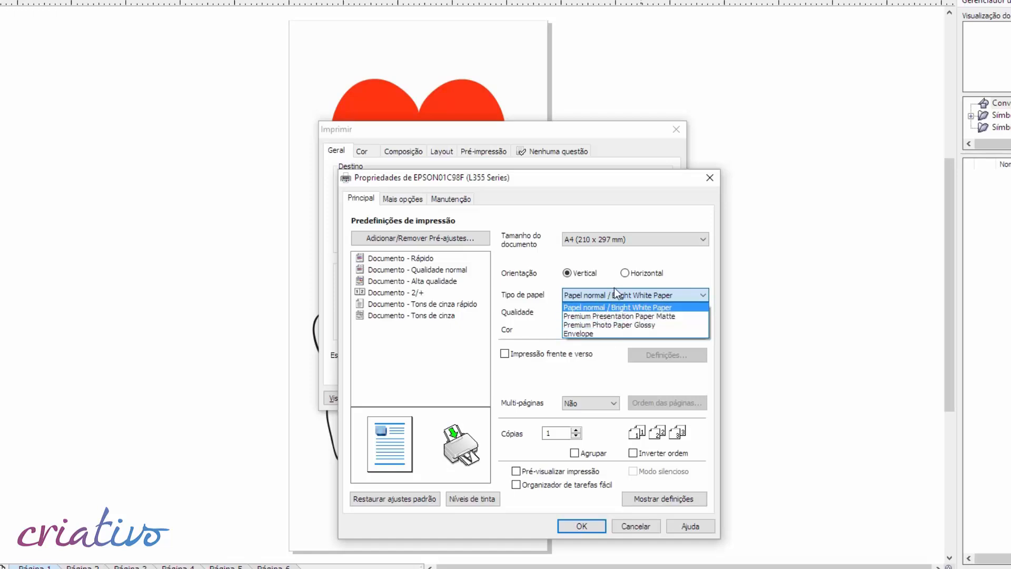
left_click(602, 260)
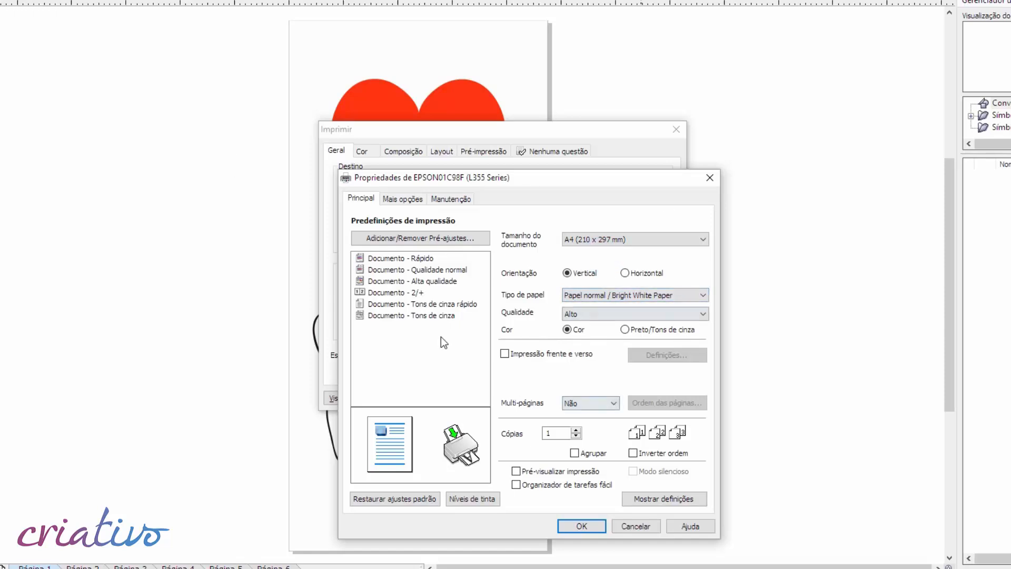
- Set the printer's print quality to Padrão and accept the printer properties
left_click(602, 318)
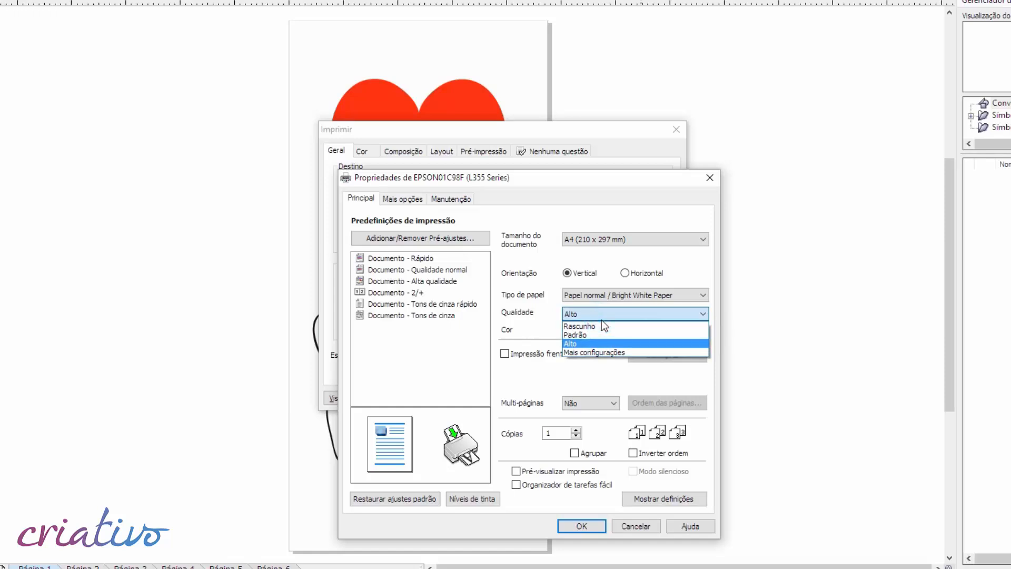
left_click(583, 335)
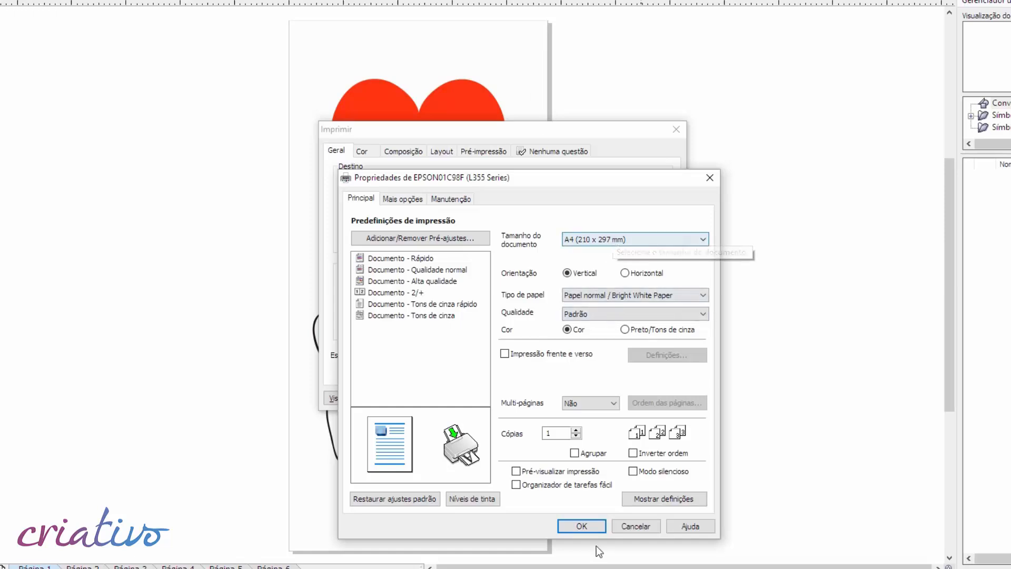
left_click(577, 524)
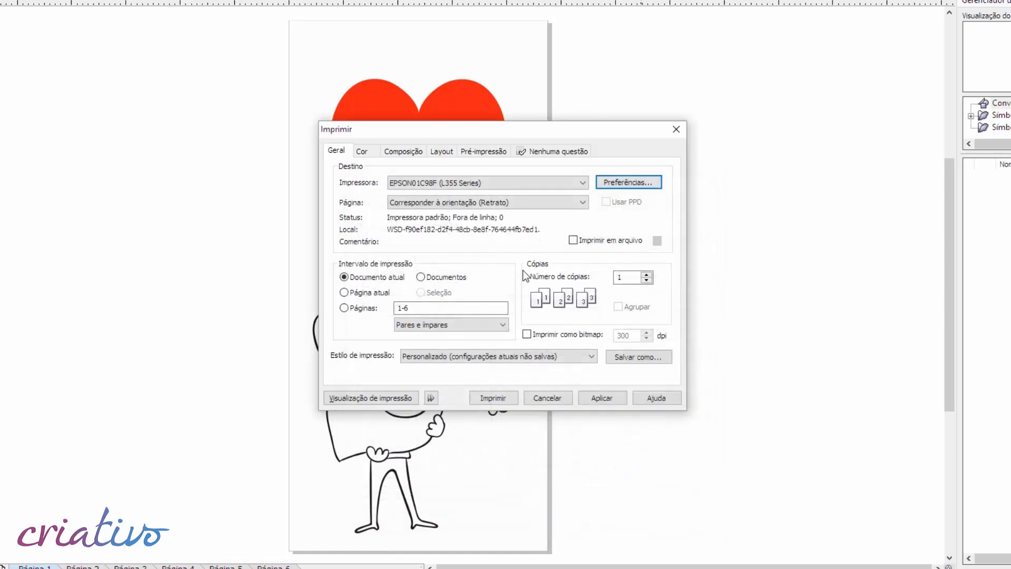
- Limit the print range to pages 1,2 and open the print preview
left_click(353, 307)
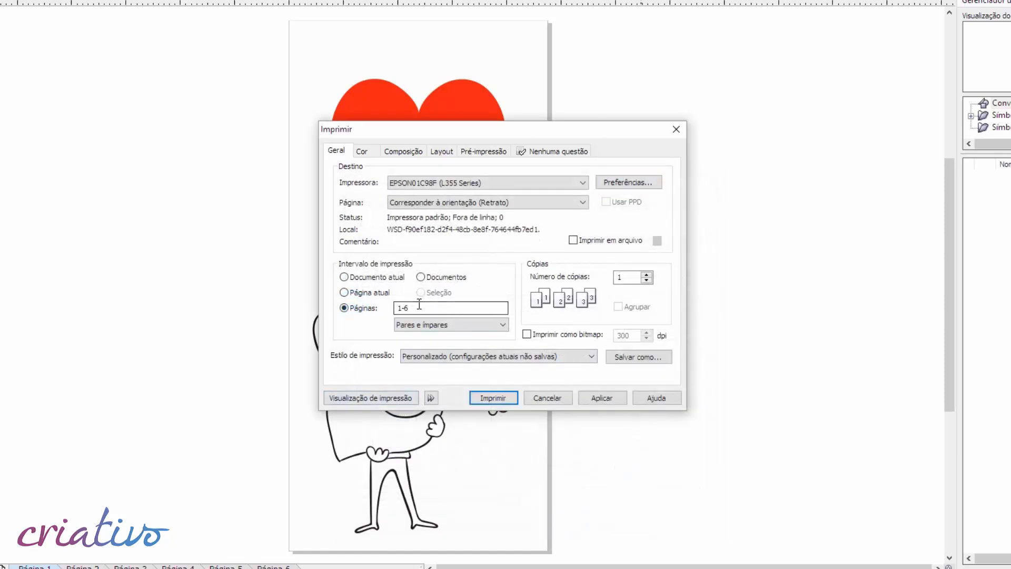
type("1,2")
left_click(355, 398)
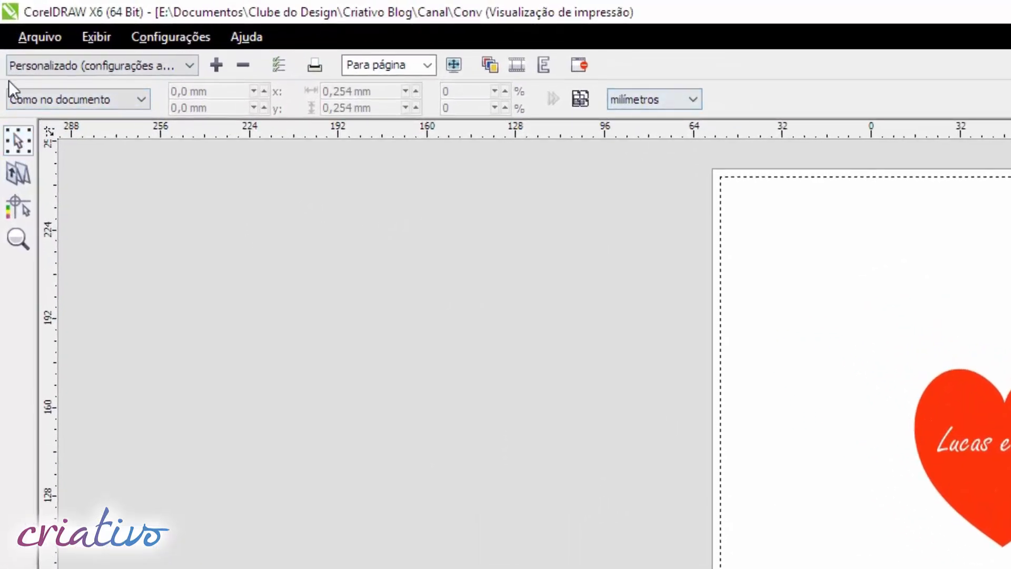
- Try the No topo centralizado, À direita centralizado and Ajustar à página placements for the artwork, returning to Como no documento
left_click(122, 100)
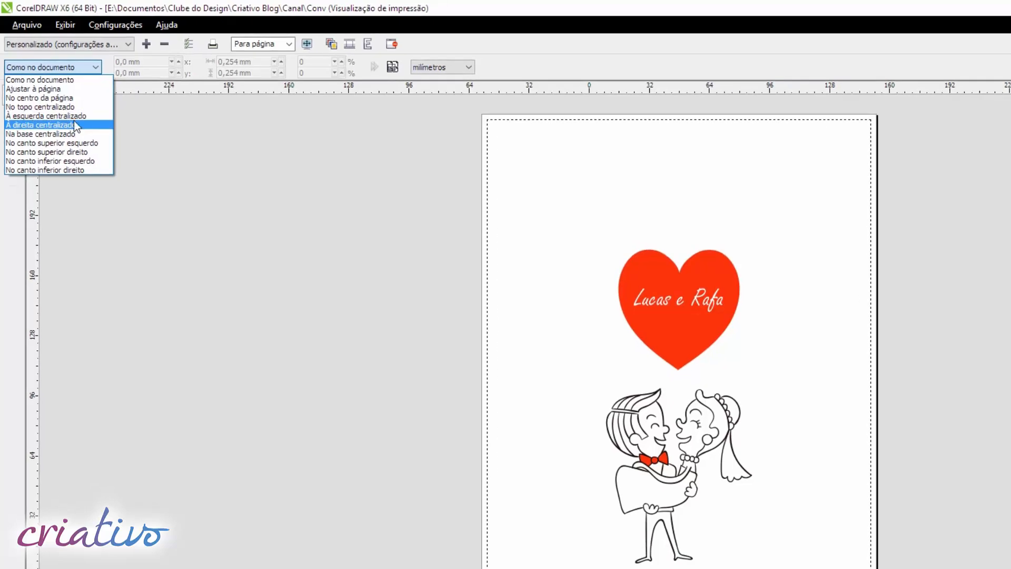
left_click(106, 159)
left_click(64, 68)
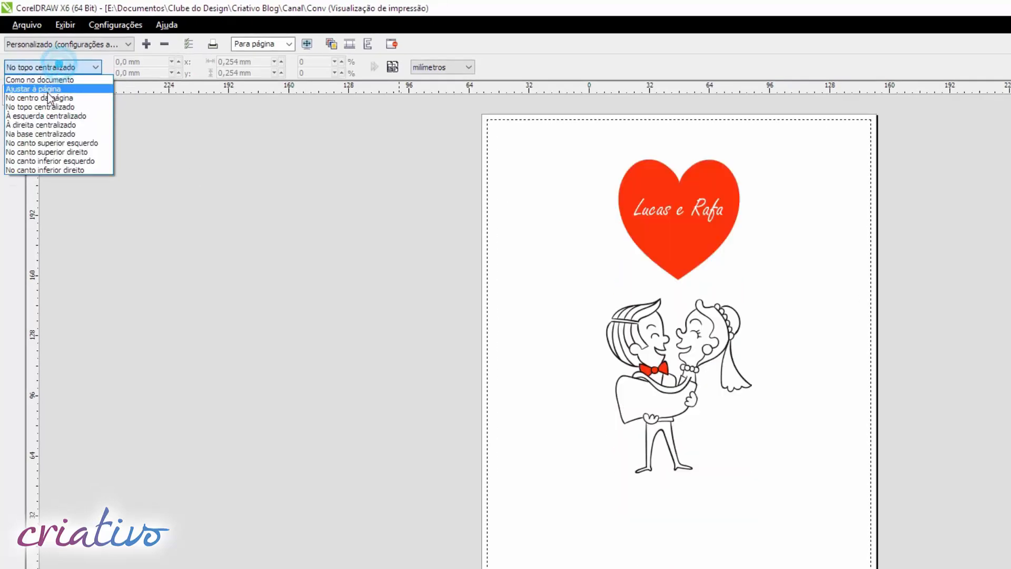
left_click(41, 128)
left_click(84, 67)
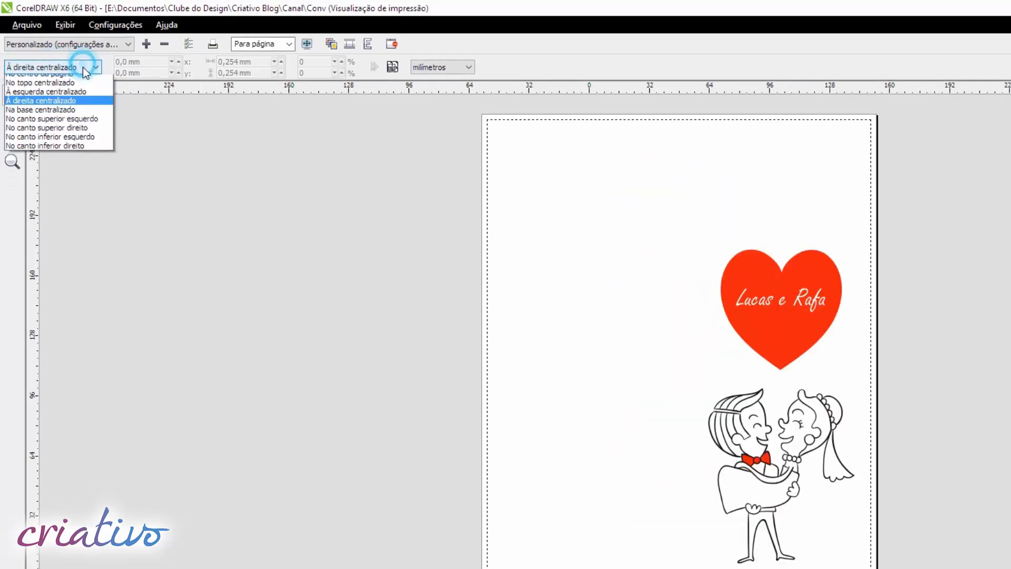
left_click(49, 87)
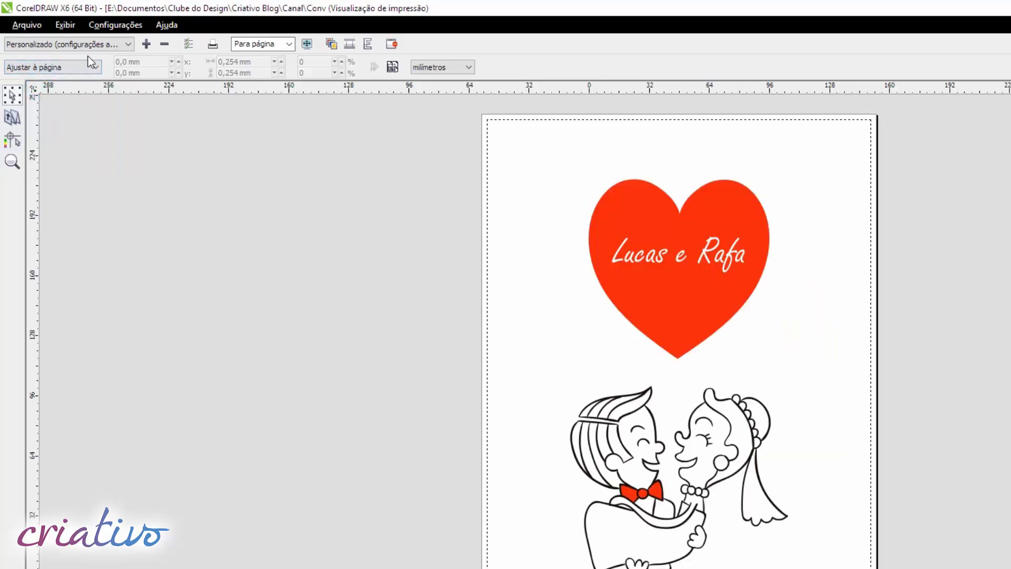
left_click(57, 68)
left_click(37, 79)
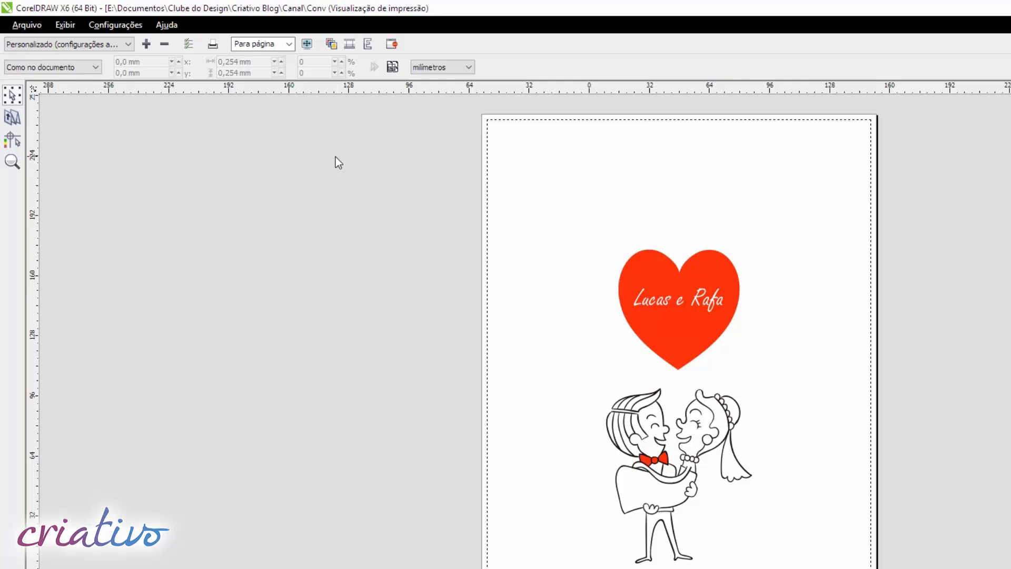
- Set the imposition layout to two columns, preview the invitations side by side, and increase the layout to three columns
left_click(12, 119)
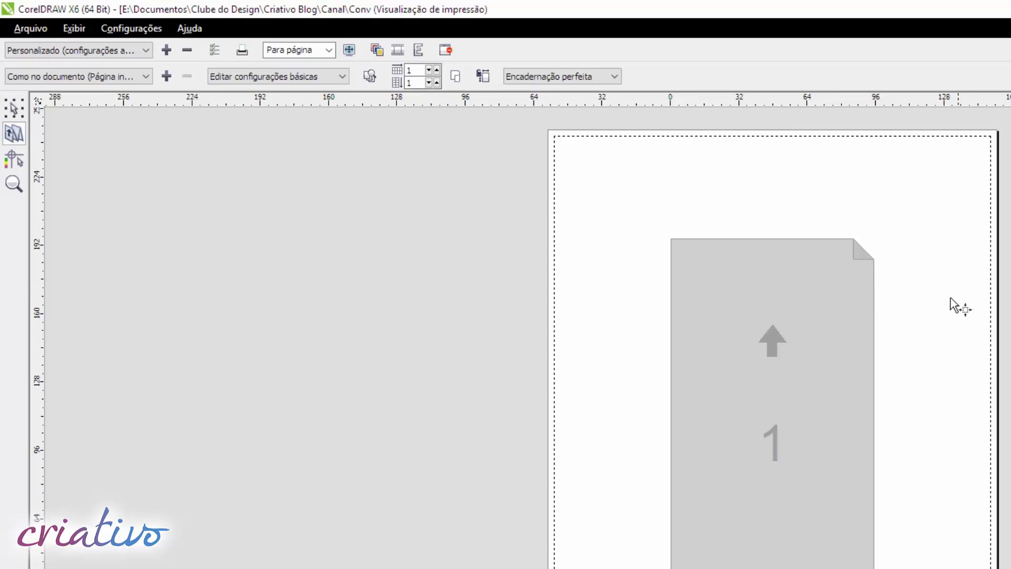
left_click(436, 71)
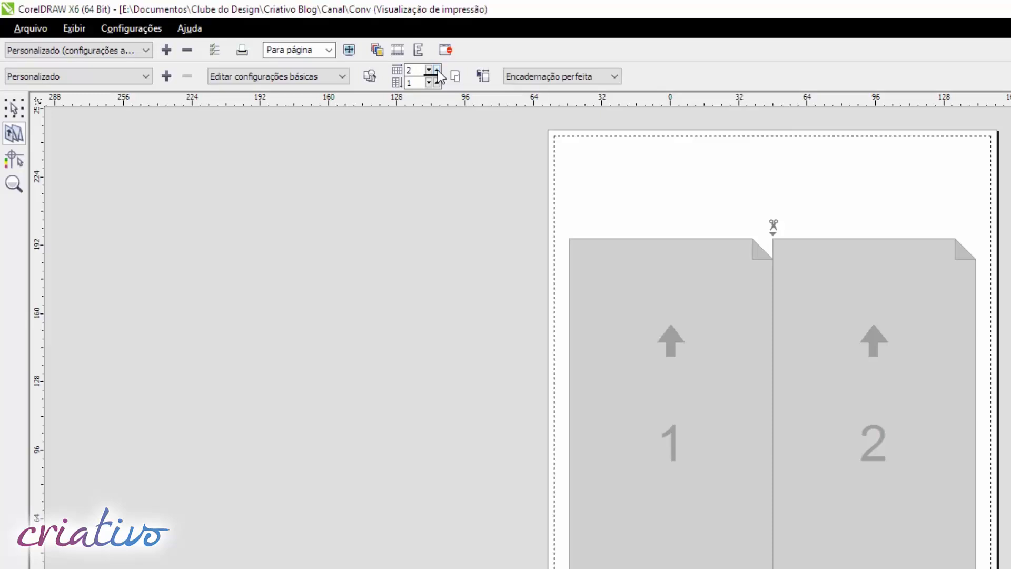
left_click(15, 111)
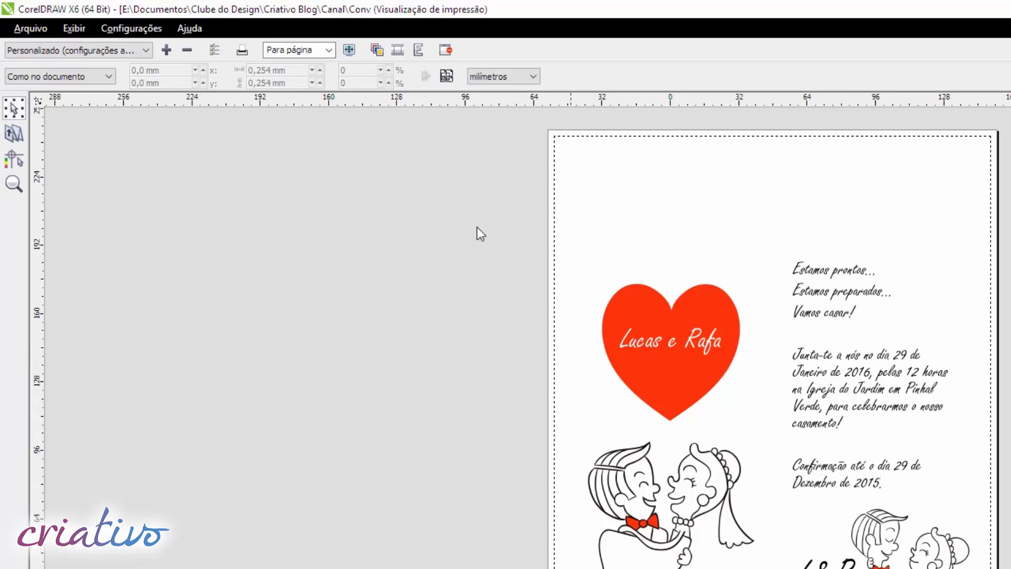
left_click(14, 133)
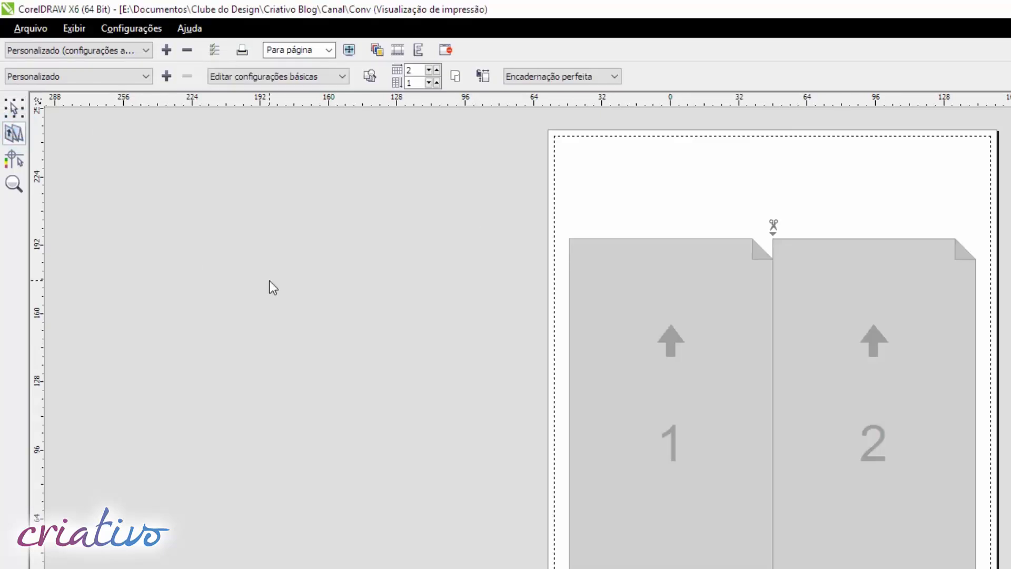
left_click(436, 70)
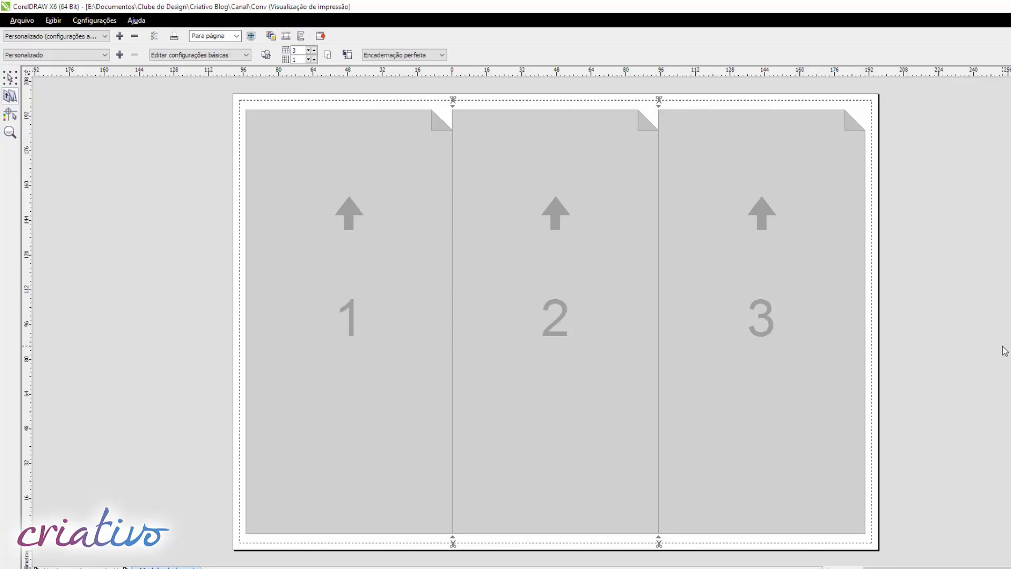
- Check the page orientation setting in the print options and close them without changes
left_click(155, 35)
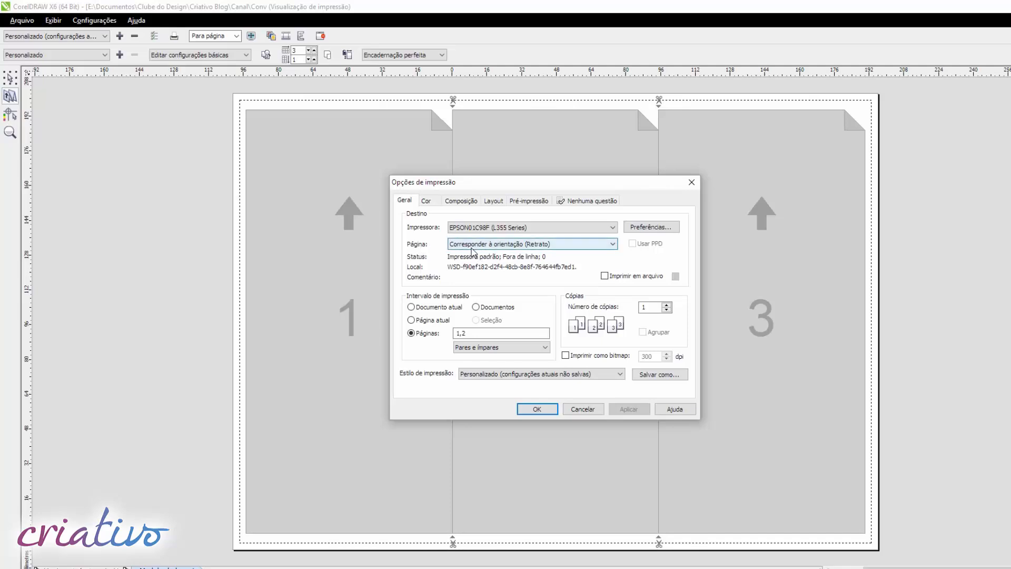
left_click(550, 245)
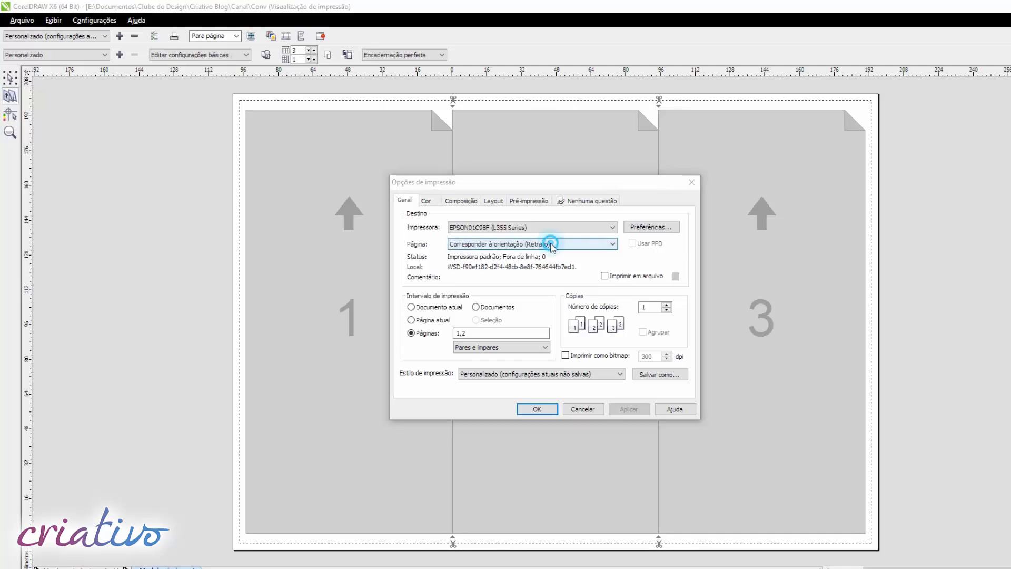
left_click(515, 193)
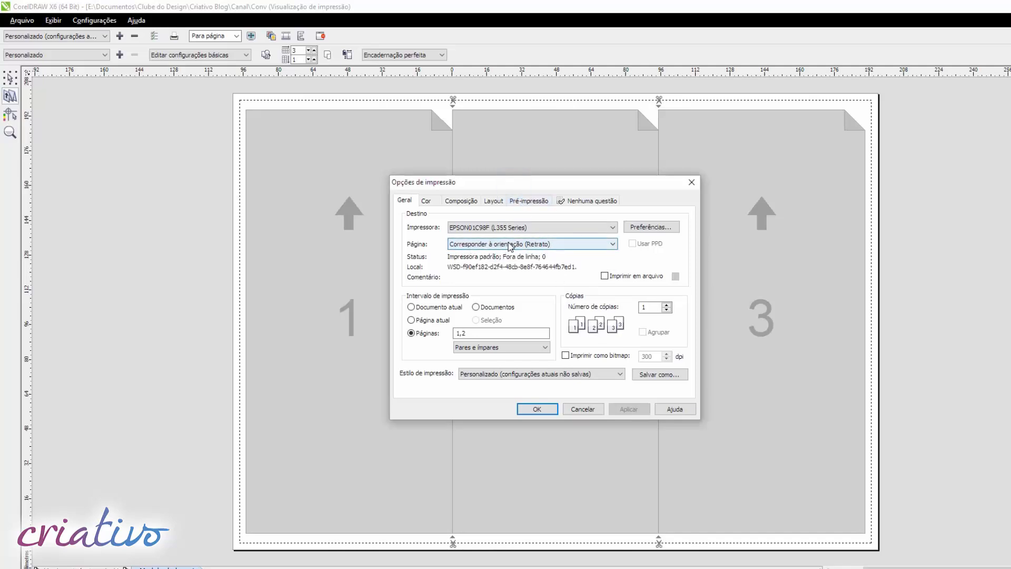
left_click(583, 409)
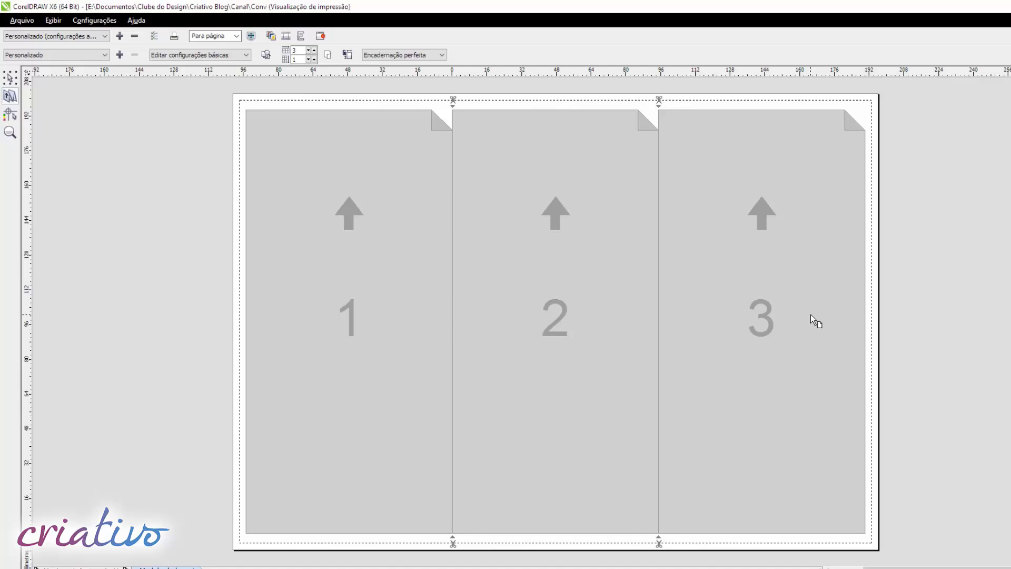
- Try rotating all three page frames of the layout to 180°, and turn them back to 0°
left_click(361, 308)
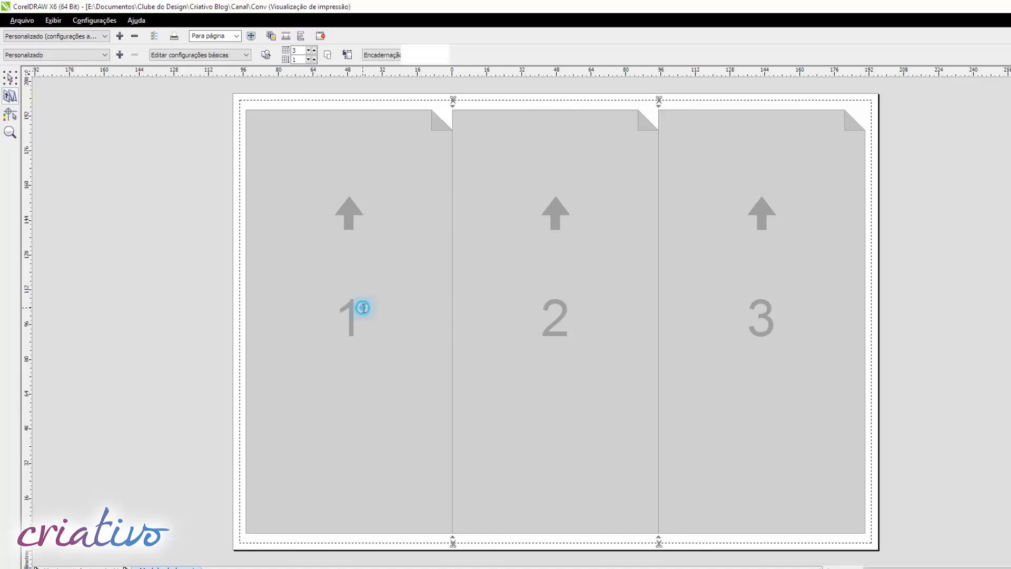
left_click(561, 318)
left_click(740, 322)
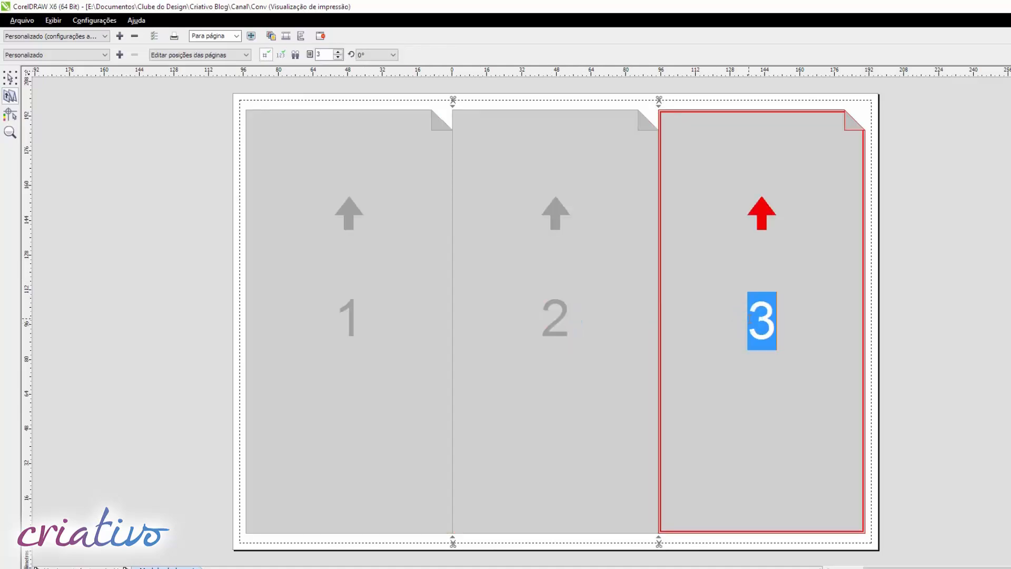
left_click(339, 213)
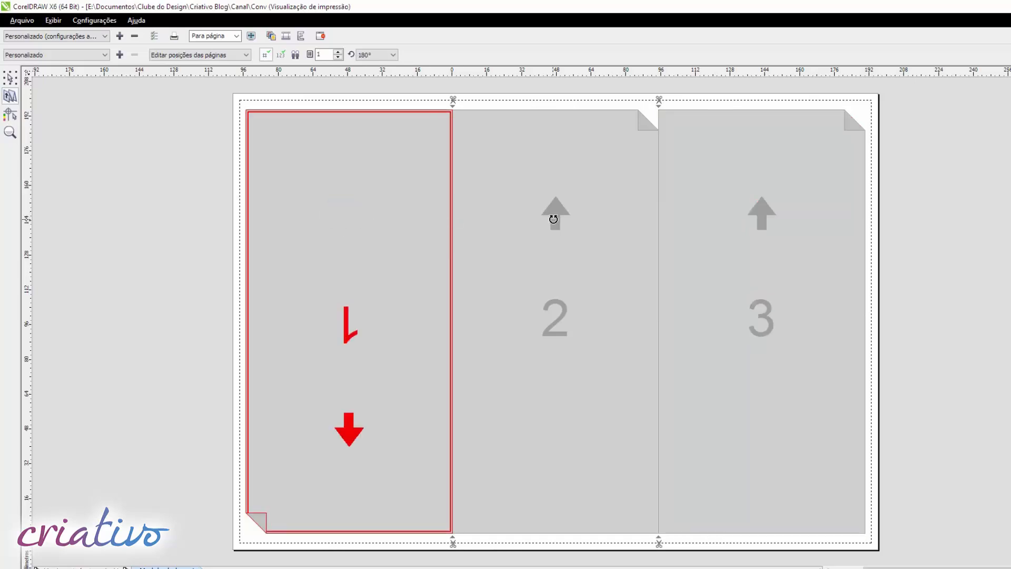
left_click(553, 215)
left_click(761, 214)
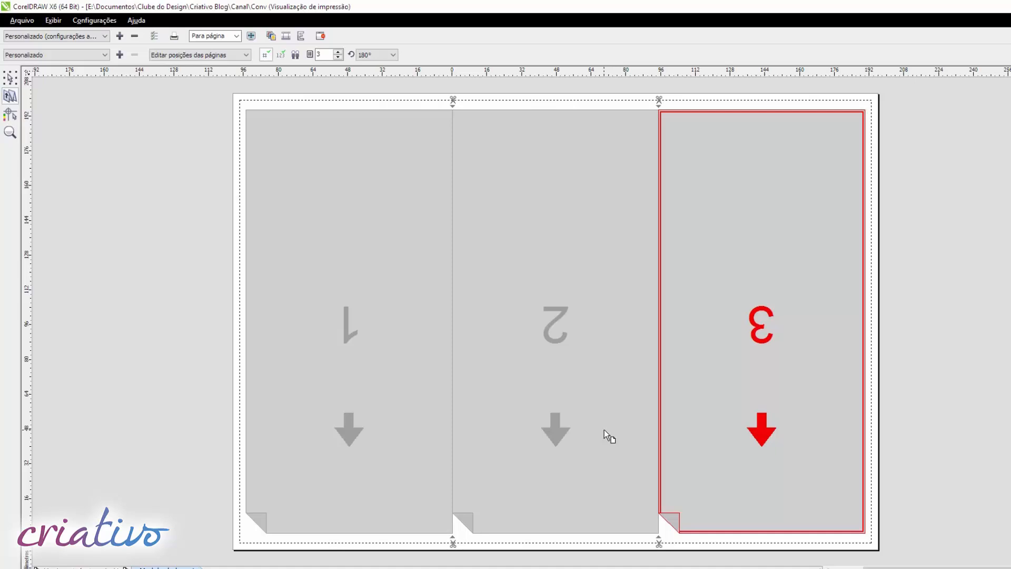
left_click(761, 424)
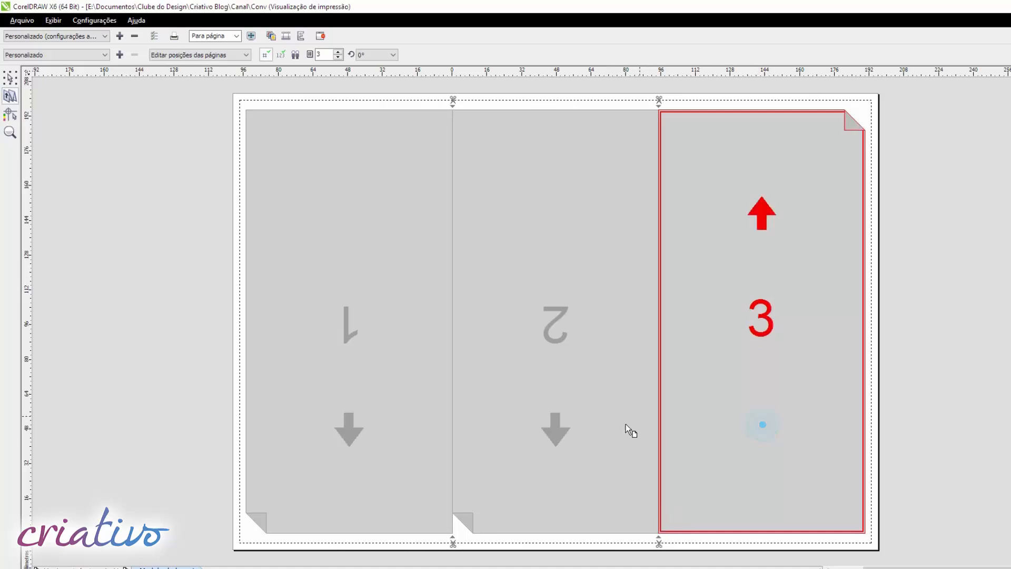
left_click(551, 422)
left_click(348, 422)
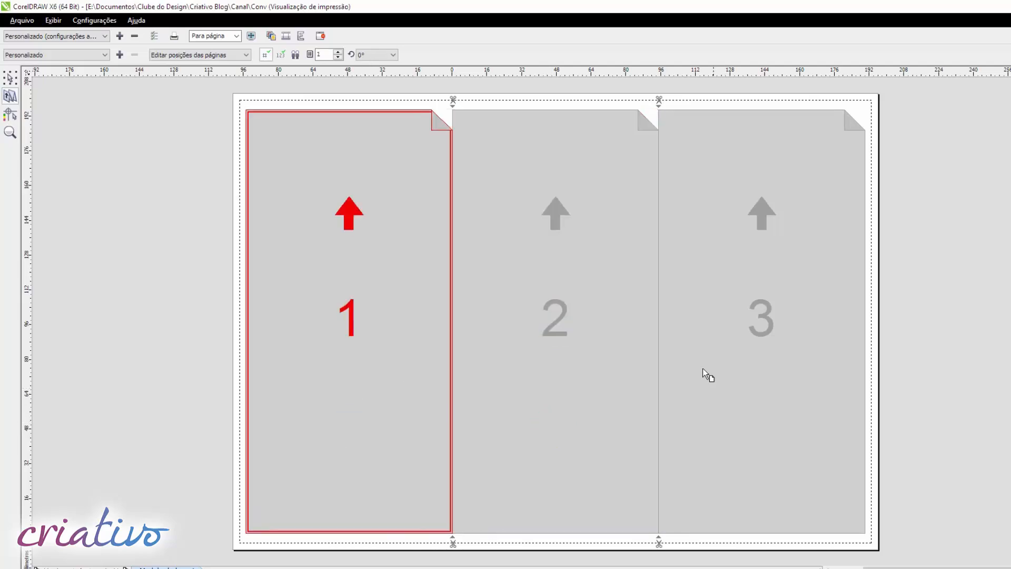
- Assign page 1 to all three frames of the imposition layout
double_click(351, 314)
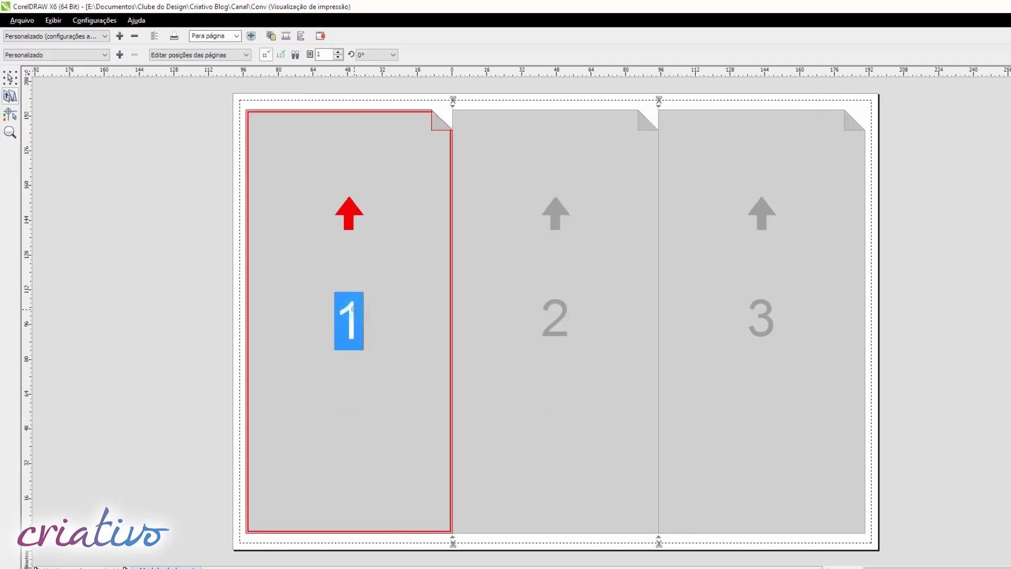
type("1")
double_click(567, 320)
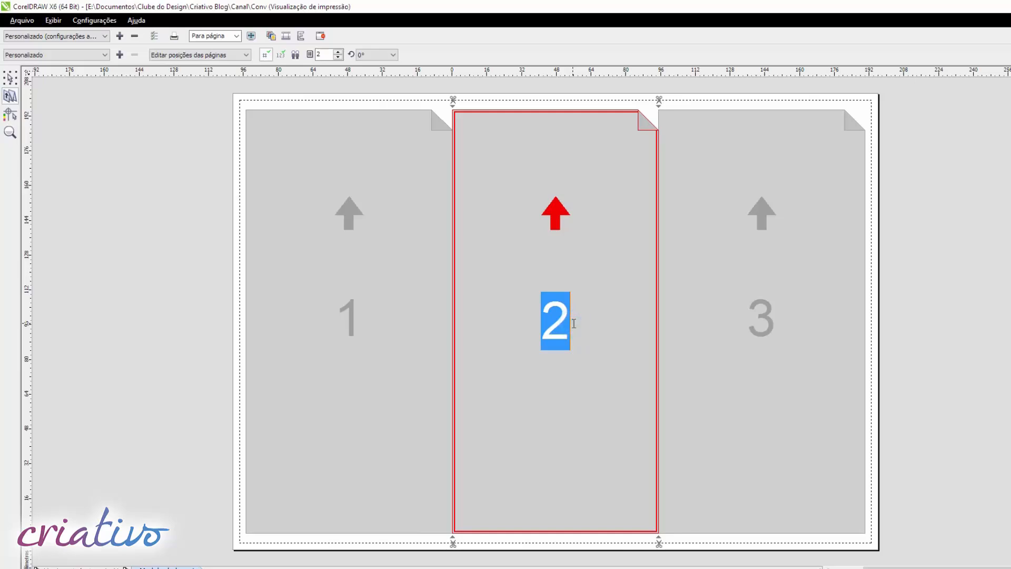
type("1")
double_click(772, 324)
type("1")
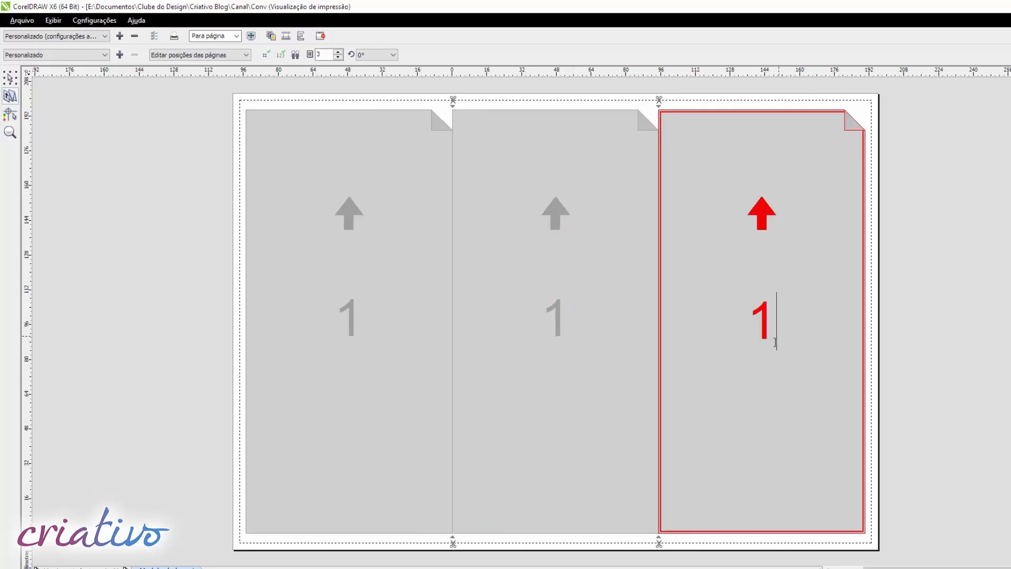
left_click(810, 348)
- Preview the imposed front and back sheets, compare them with the frame layout, and return to the front sheet
left_click(13, 86)
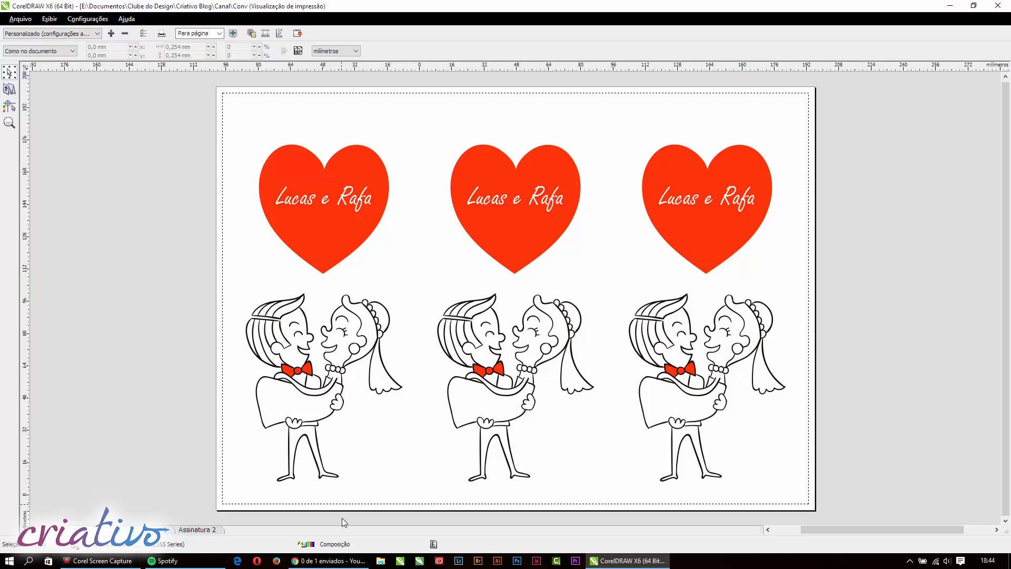
left_click(197, 529)
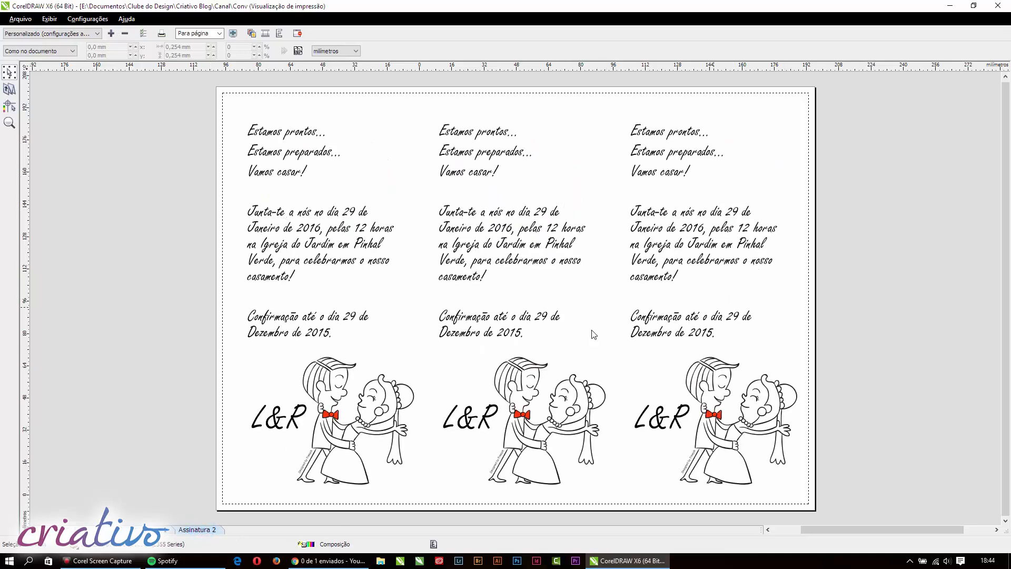
left_click(10, 89)
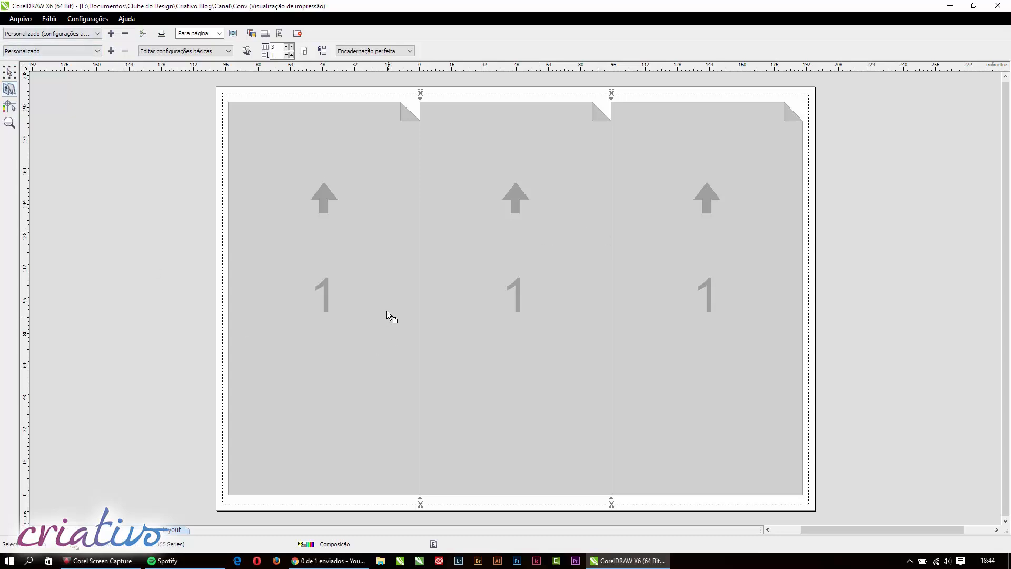
left_click(4, 75)
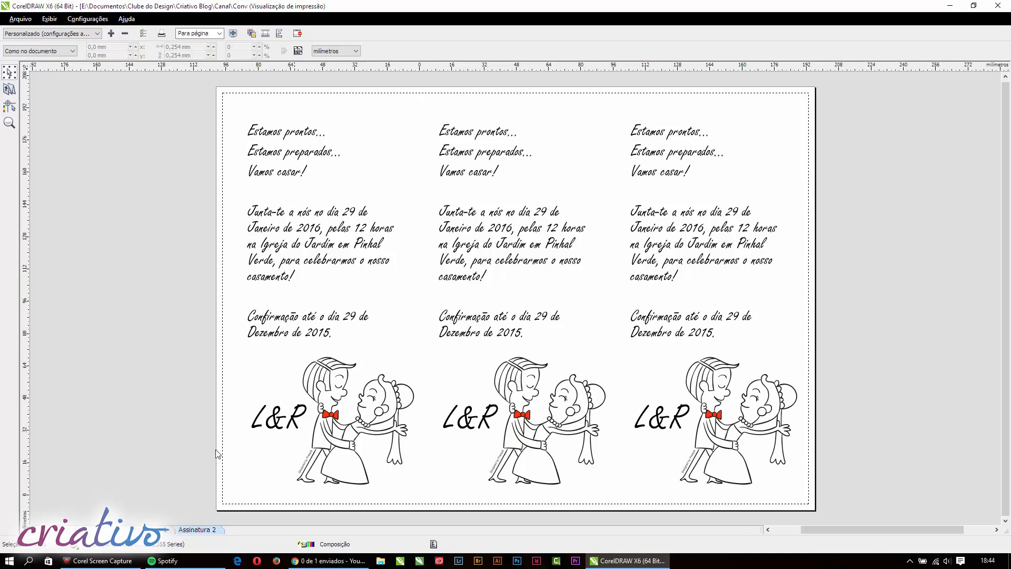
key("Page_Down")
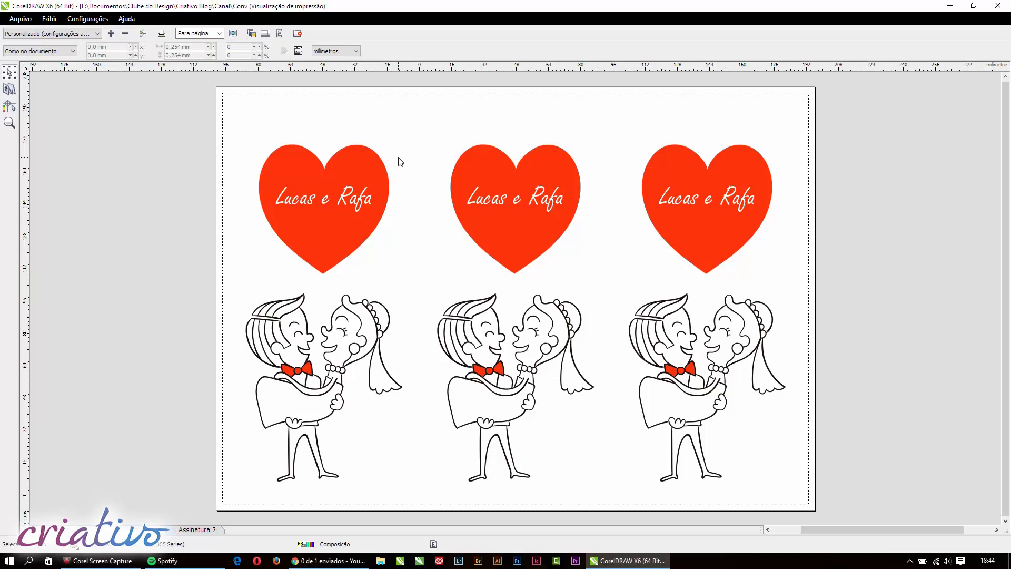
- Add crop marks to the three-up invitation sheet and return to the normal preview selection mode
left_click(15, 108)
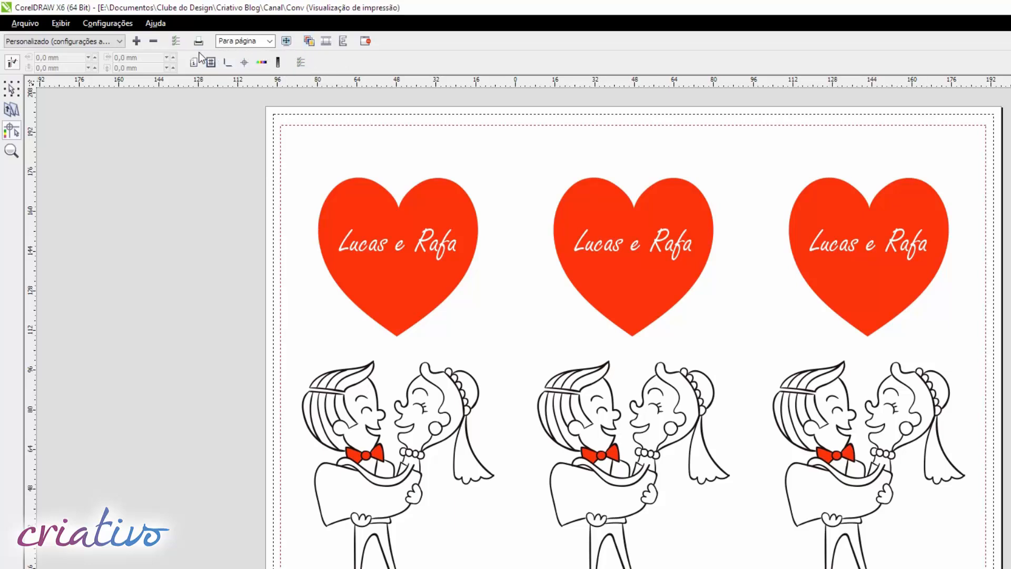
left_click(228, 65)
left_click(13, 87)
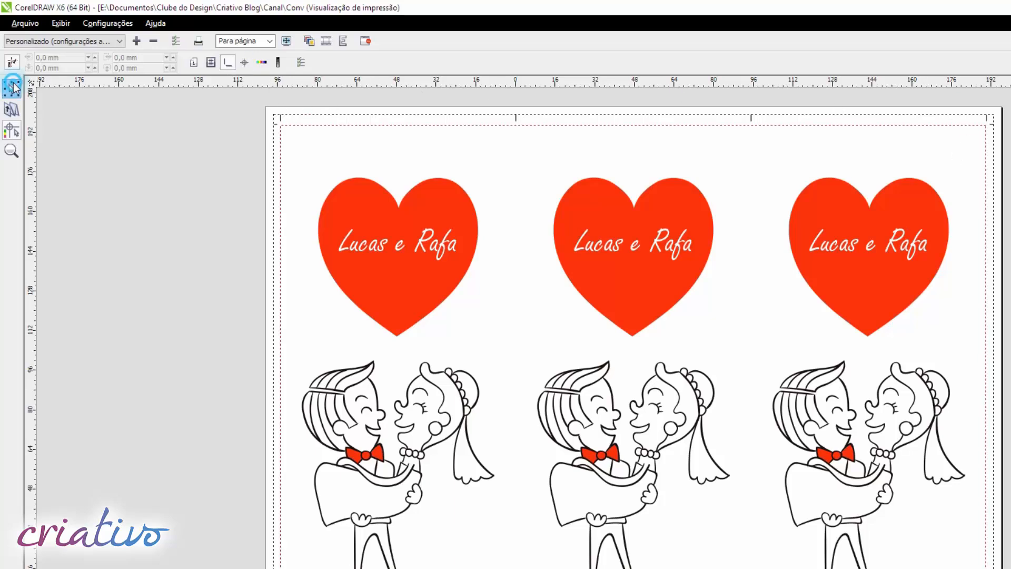
- Inspect the three-frame imposition layout and the crop marks settings, and preview the invitation's back and front sheets
left_click(11, 109)
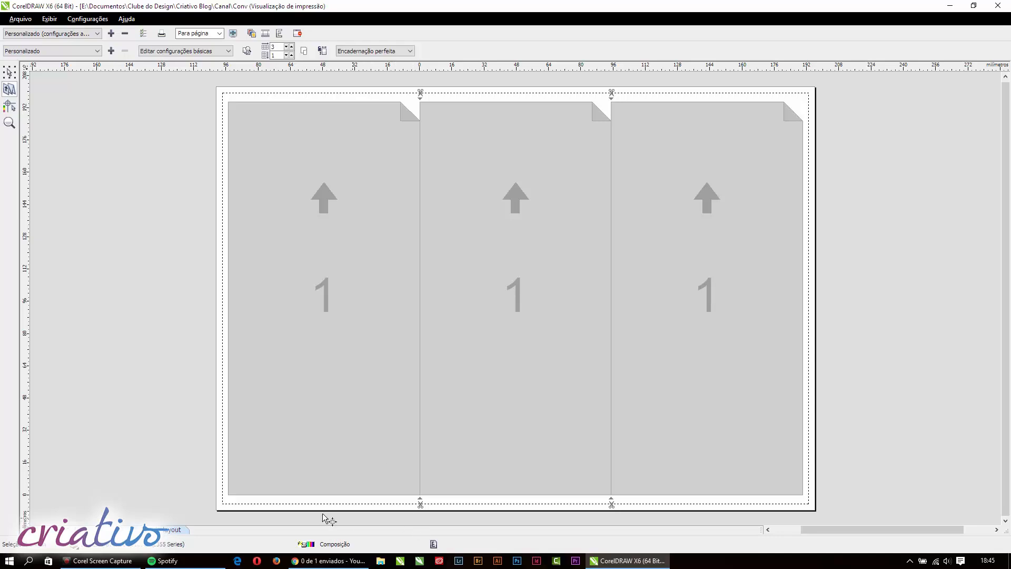
left_click(7, 108)
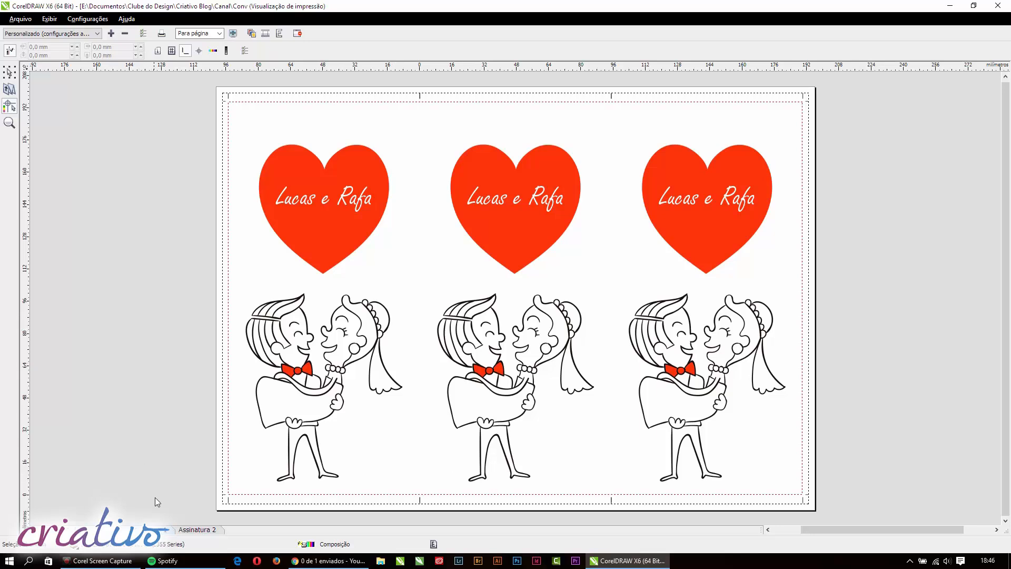
left_click(12, 73)
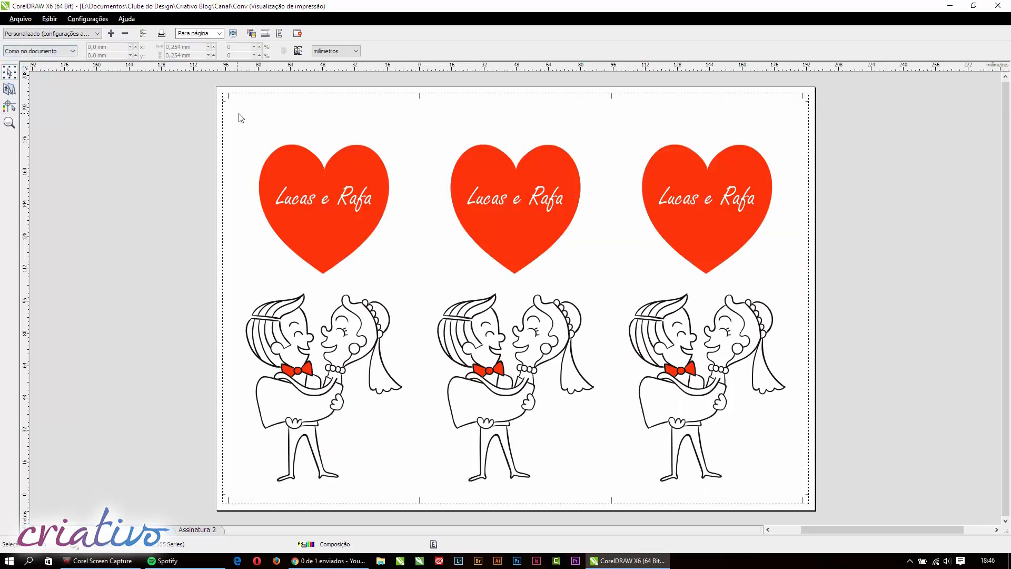
left_click(197, 529)
left_click(164, 532)
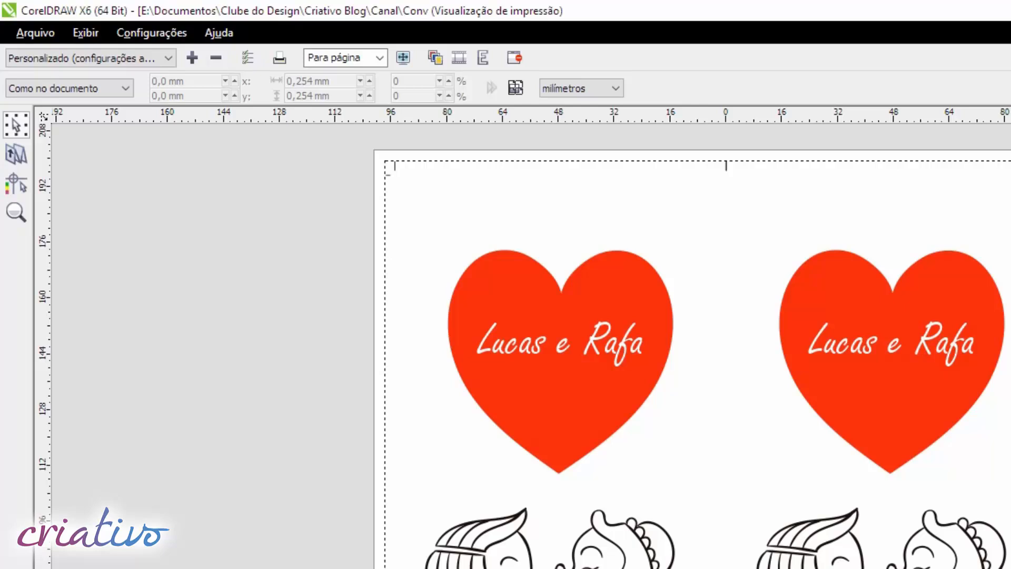
- Try setting the number of copies to 10 in the print options
left_click(248, 58)
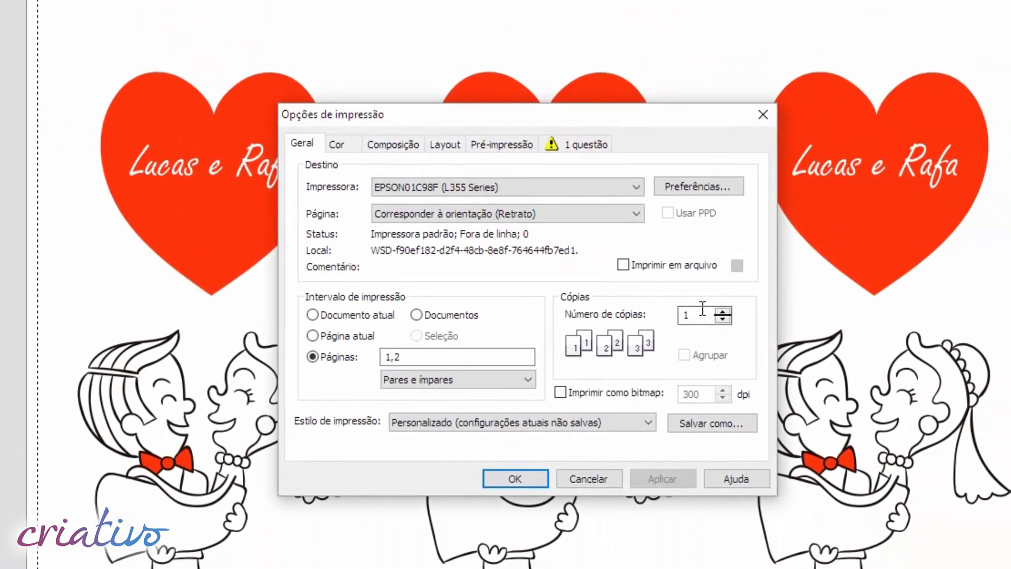
left_click(840, 392)
type("0")
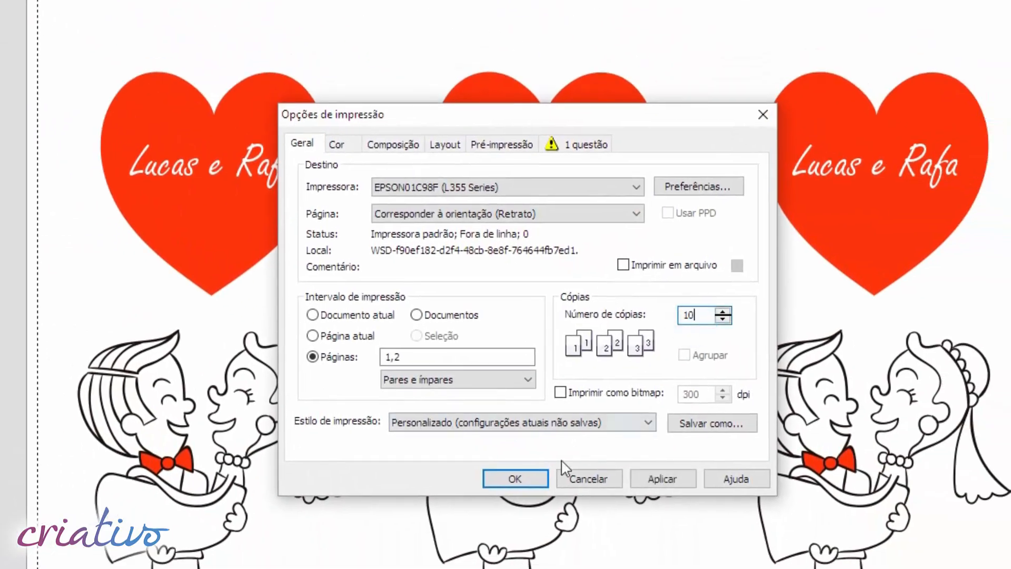
left_click(537, 479)
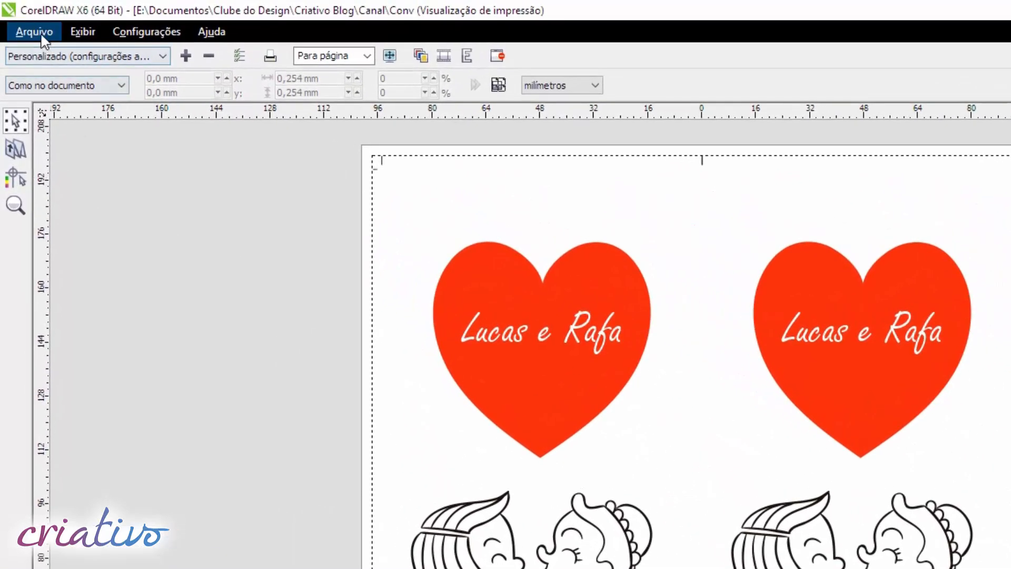
- Examine the commands for printing all sheets or only the current one, from the front sheet and the back sheet
left_click(42, 37)
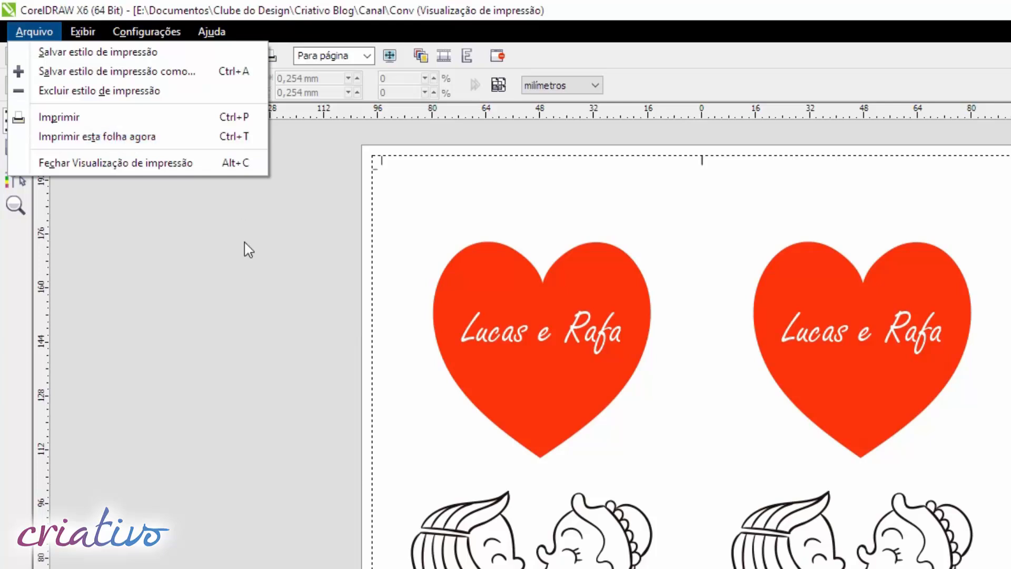
left_click(233, 299)
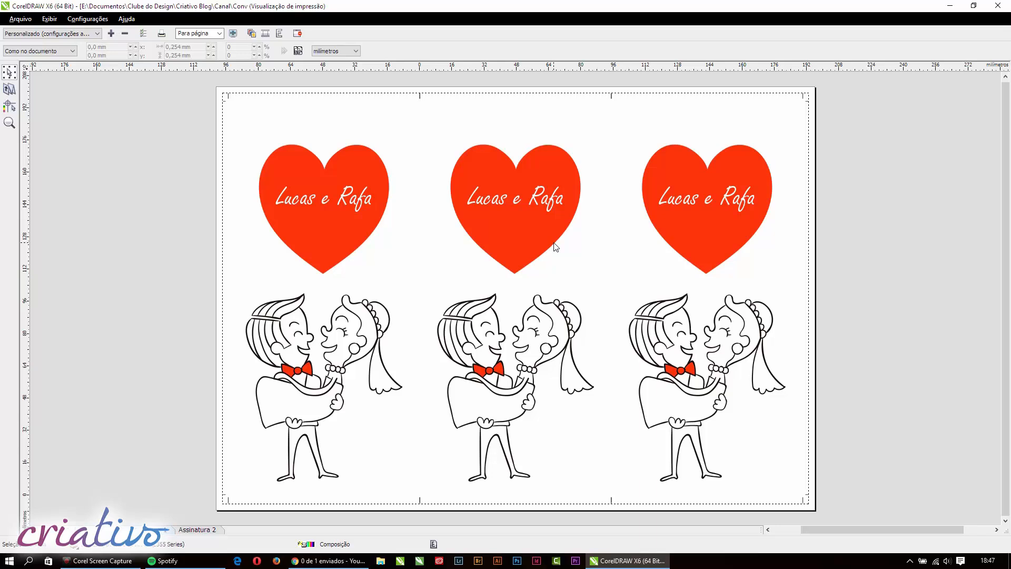
left_click(197, 529)
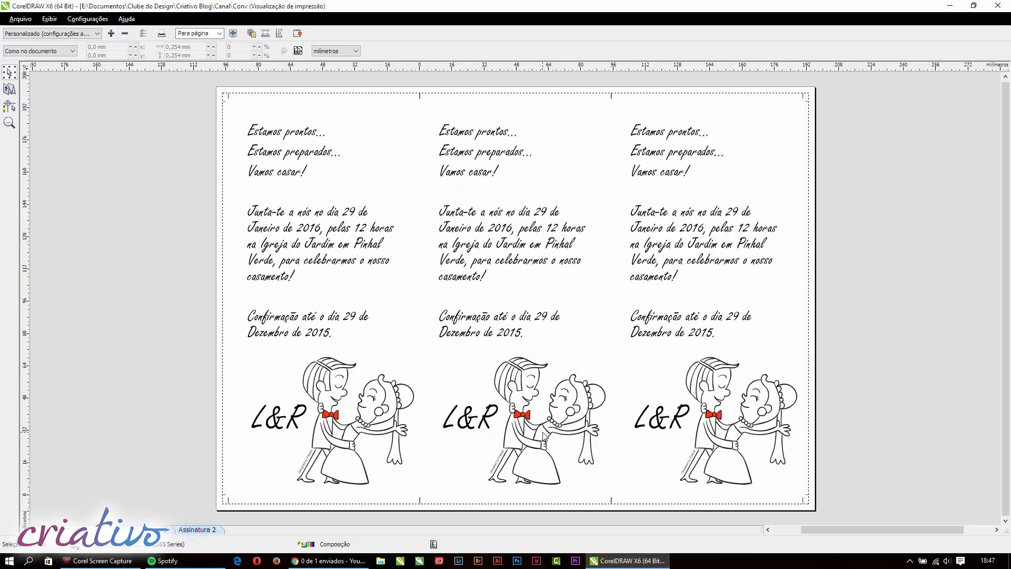
left_click(20, 19)
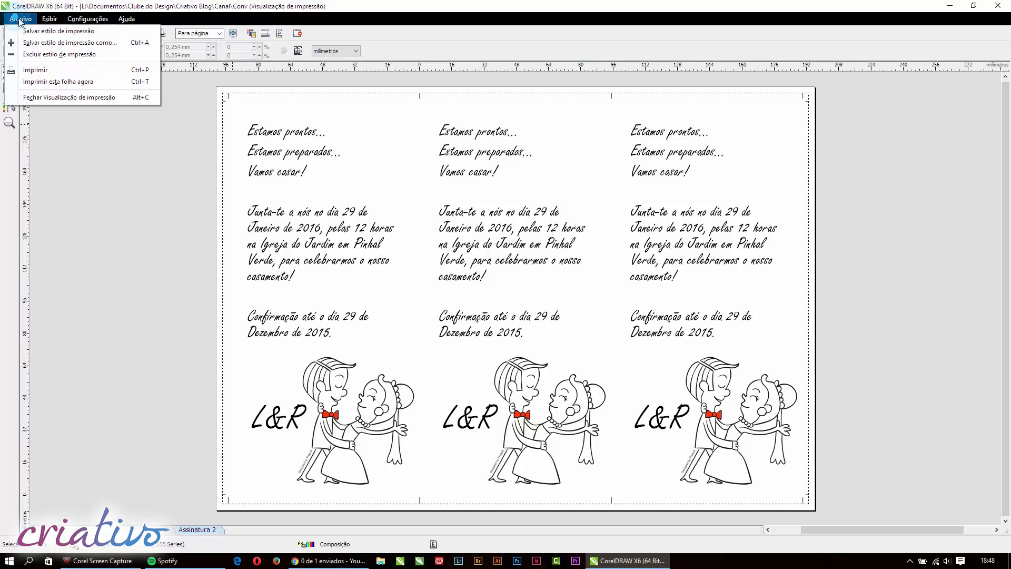
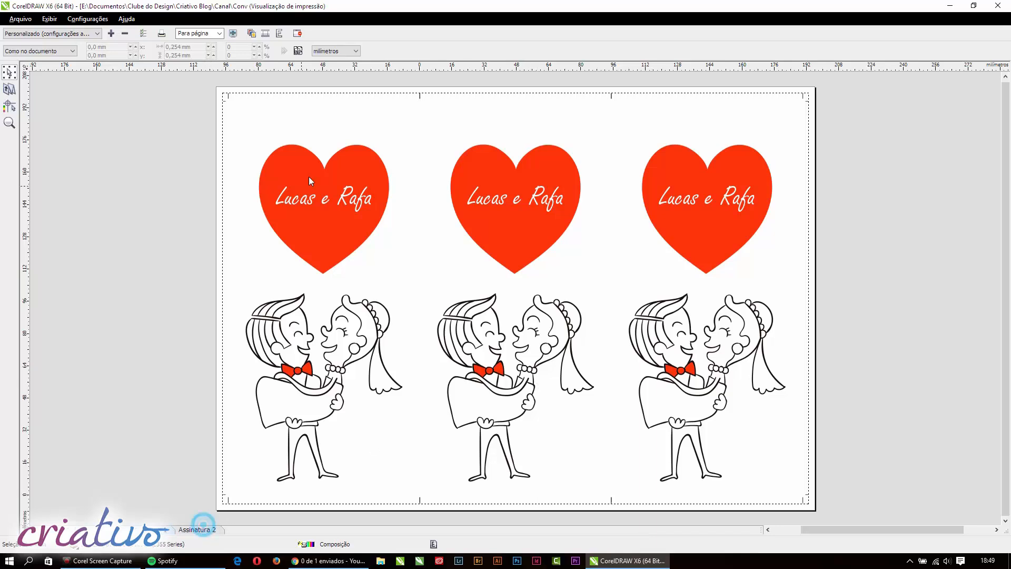
- Compare the front and back sheets of the white invitation, checking the crop marks and the cut line between copies
left_click(202, 530)
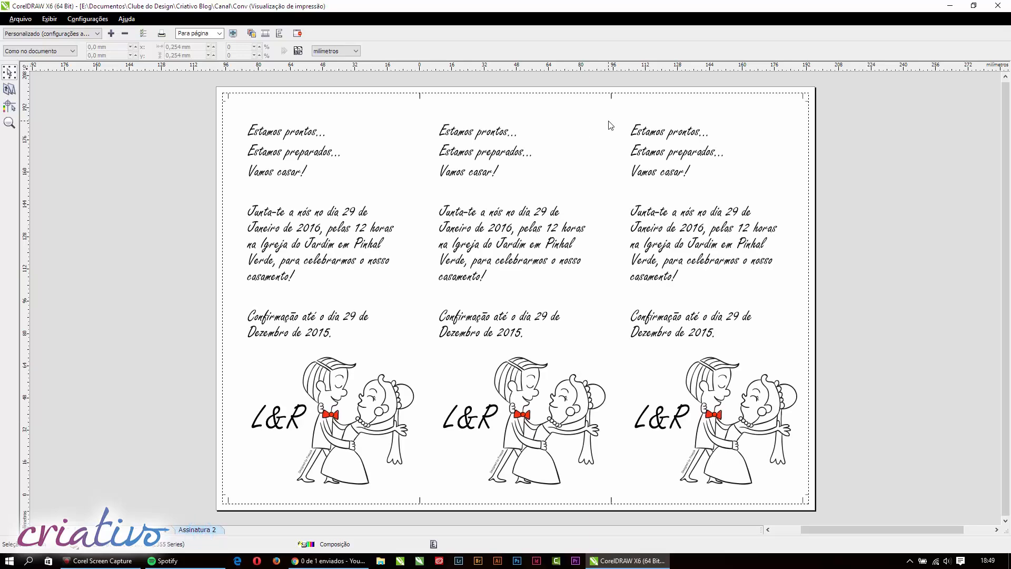
scroll(489, 154, "up", 1)
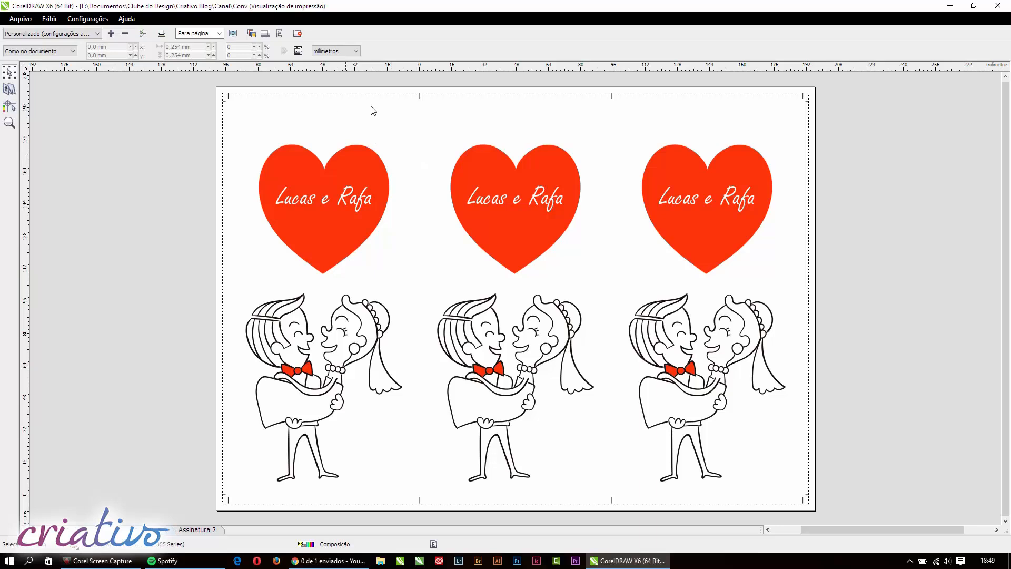
left_click(174, 528)
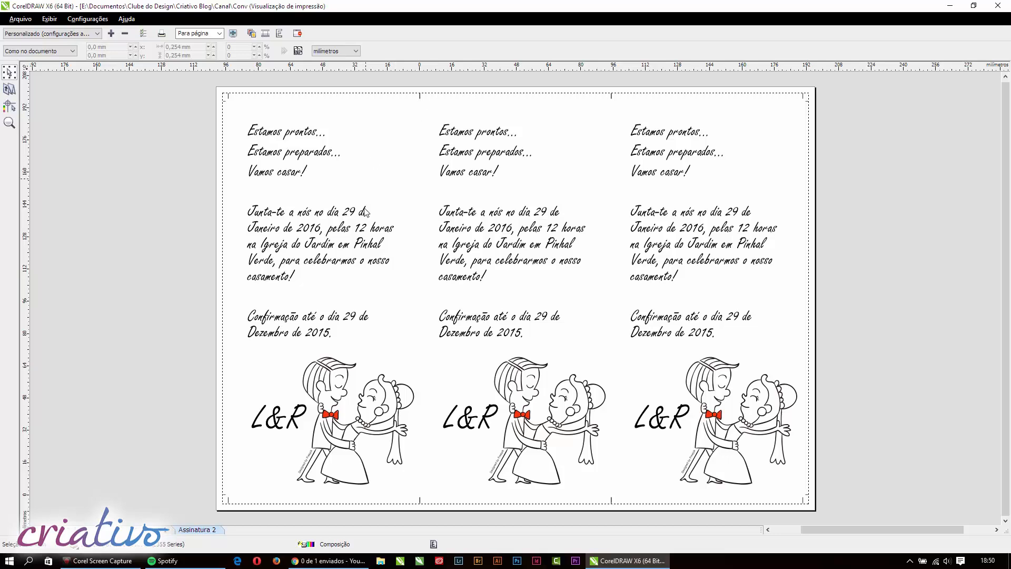
left_click(149, 529)
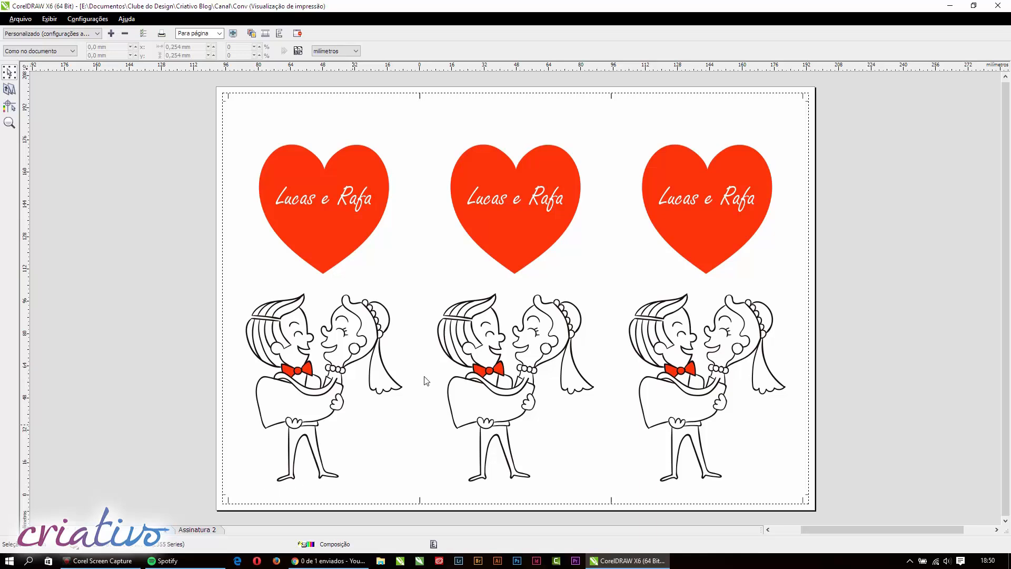
left_click(217, 530)
left_click(421, 100)
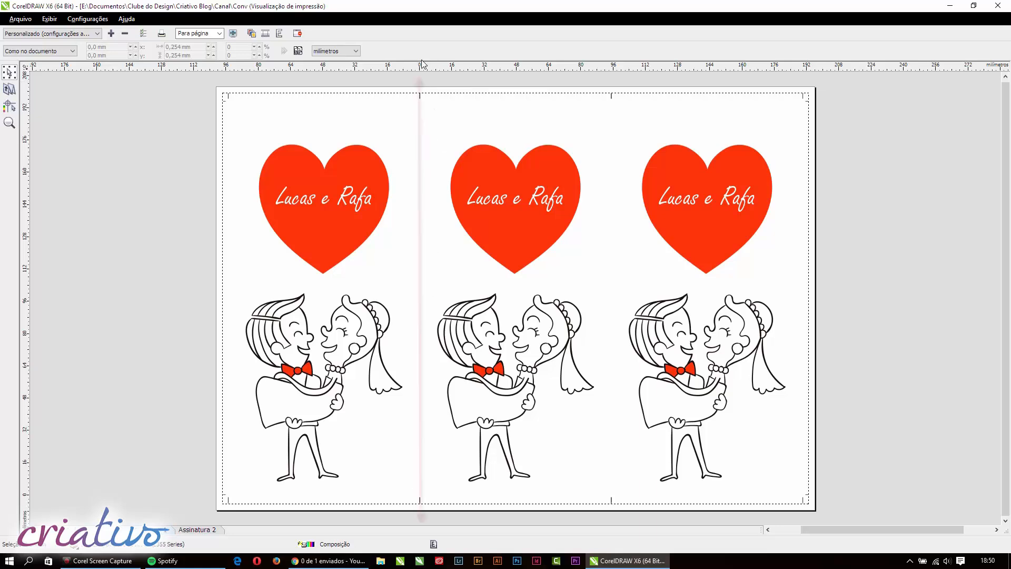
left_click(418, 290)
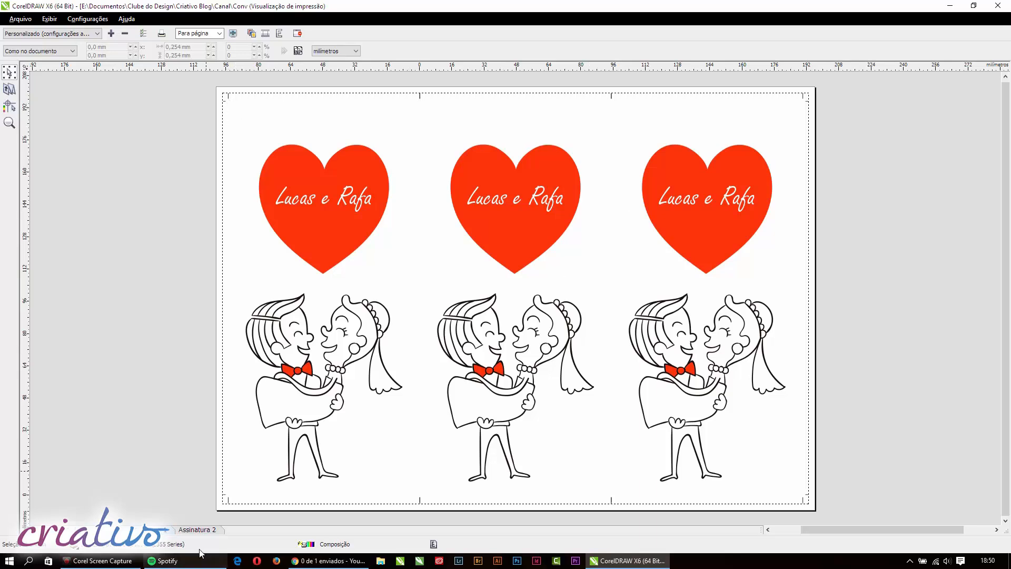
- Leave the print preview of the white invitation and cancel the print job
left_click(997, 6)
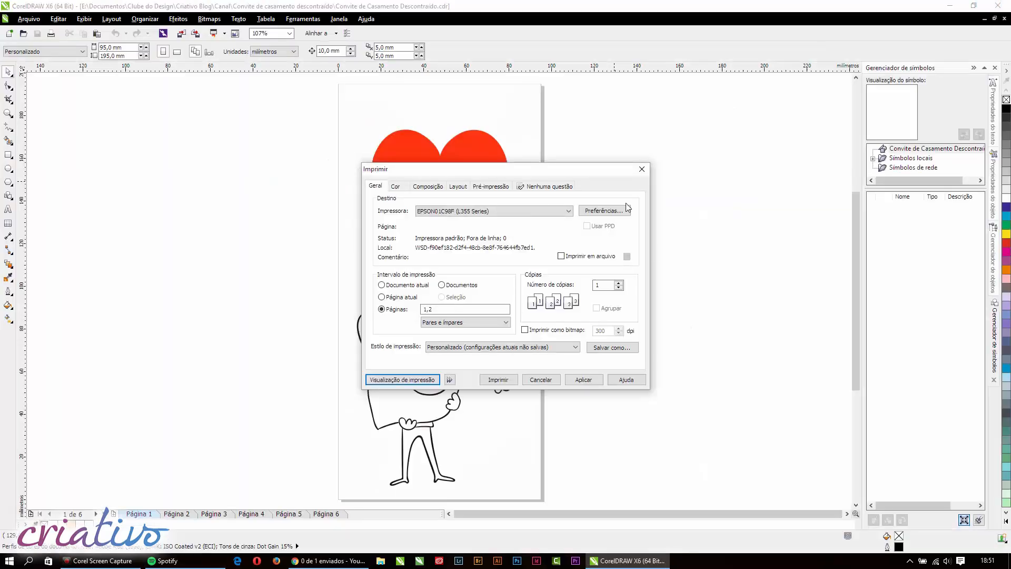
left_click(541, 379)
left_click(655, 264)
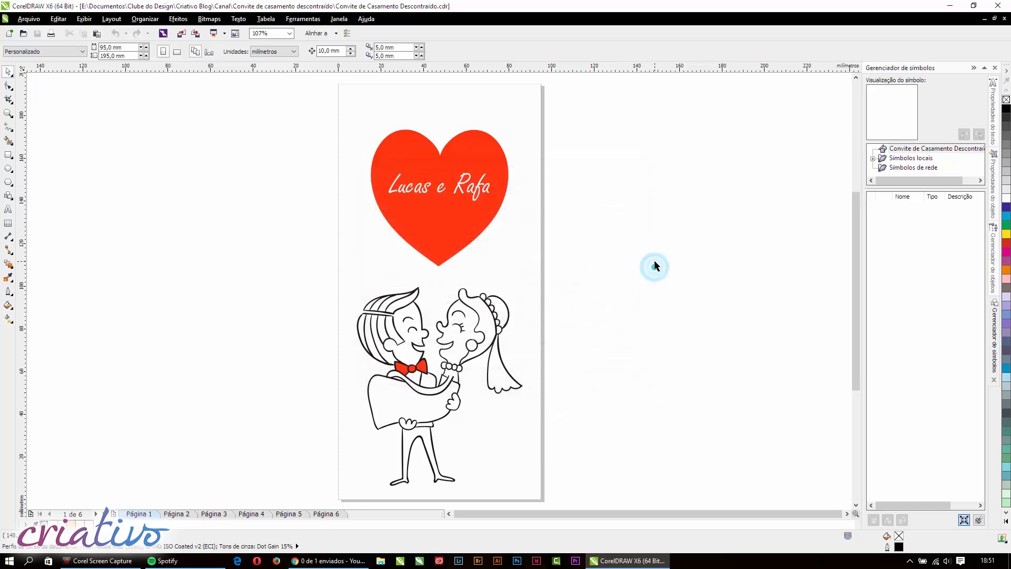
- Go to page 3, the green invitation, and open a print preview limited to pages 3,4
key("Page_Down")
key("Page_Down")
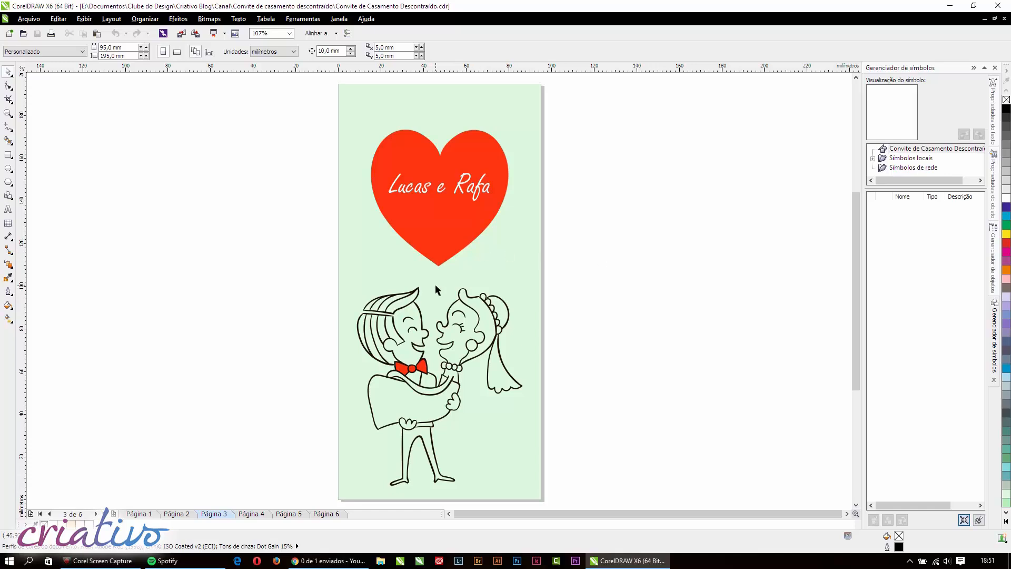
key("ctrl+p")
left_click(434, 308)
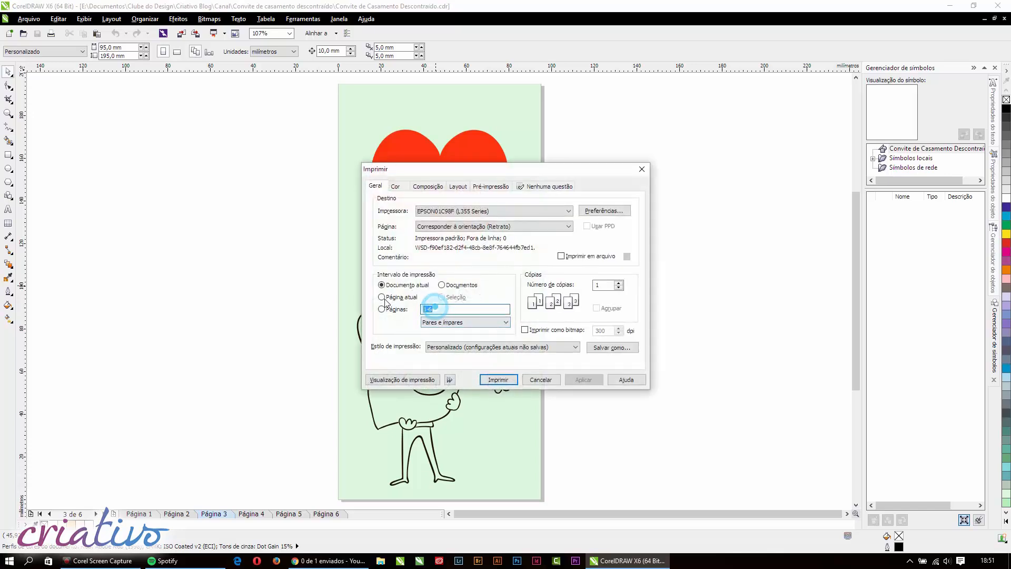
type("3,4")
left_click(395, 377)
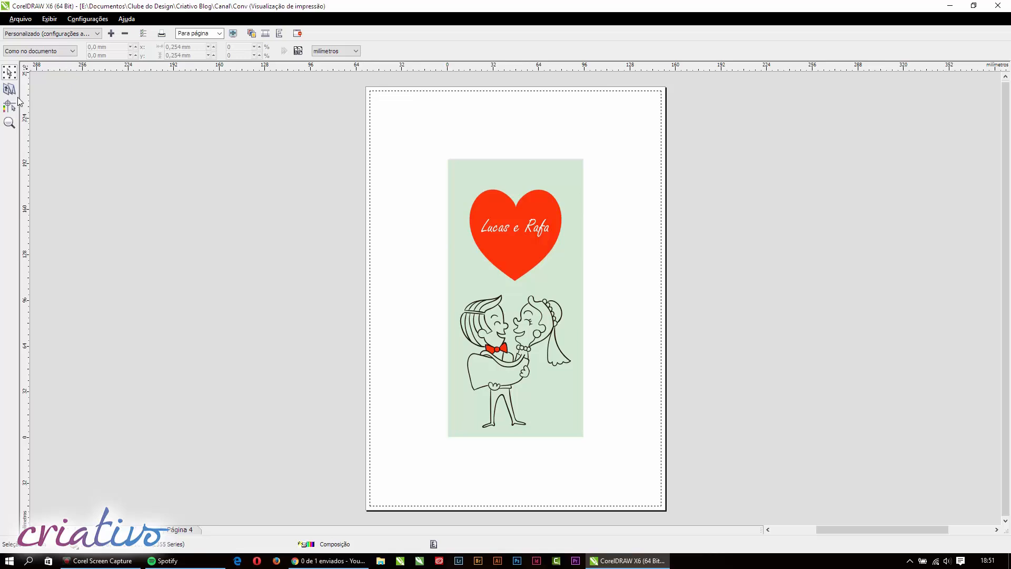
- Set the green invitation's imposition layout to three frames across and assign page 1 to all three frames
left_click(10, 89)
left_click(293, 47)
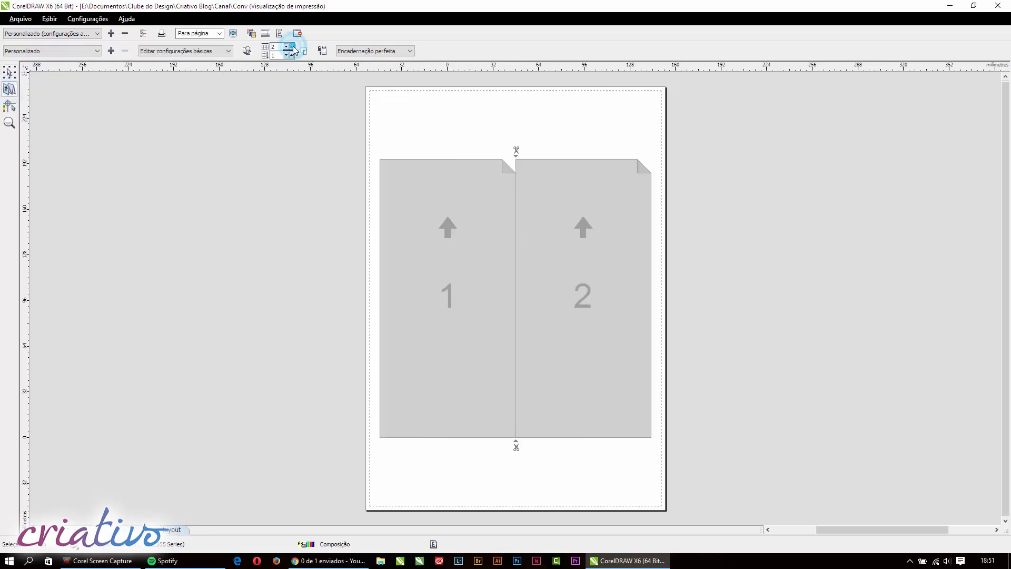
left_click(293, 47)
left_click(534, 300)
type("1")
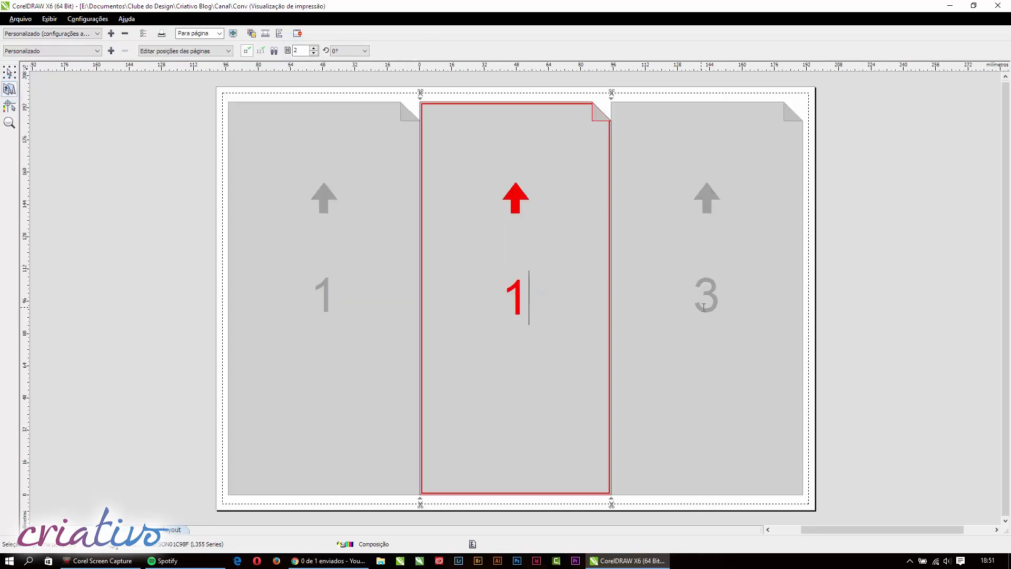
left_click(703, 307)
type("1")
left_click(561, 319)
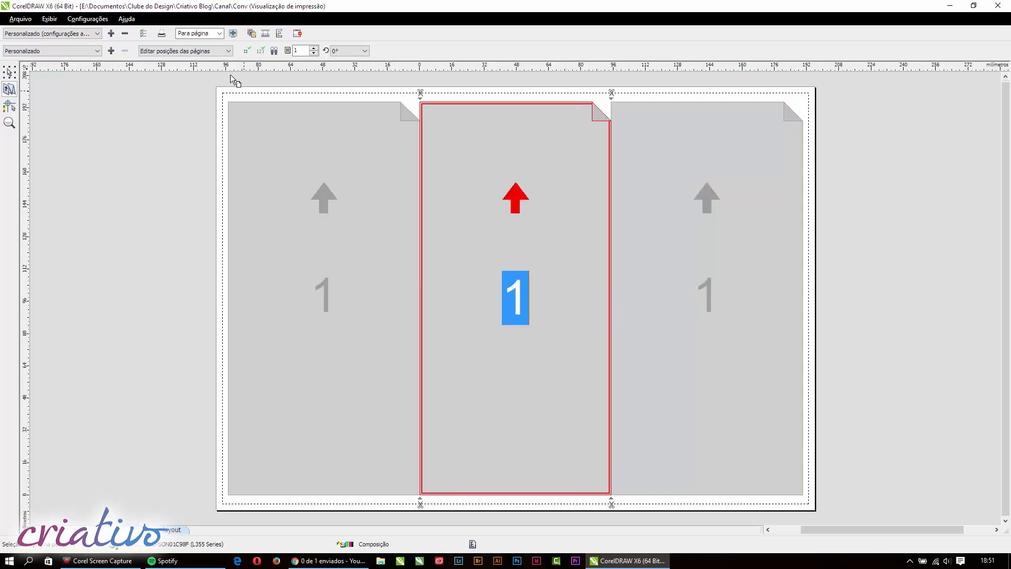
left_click(274, 51)
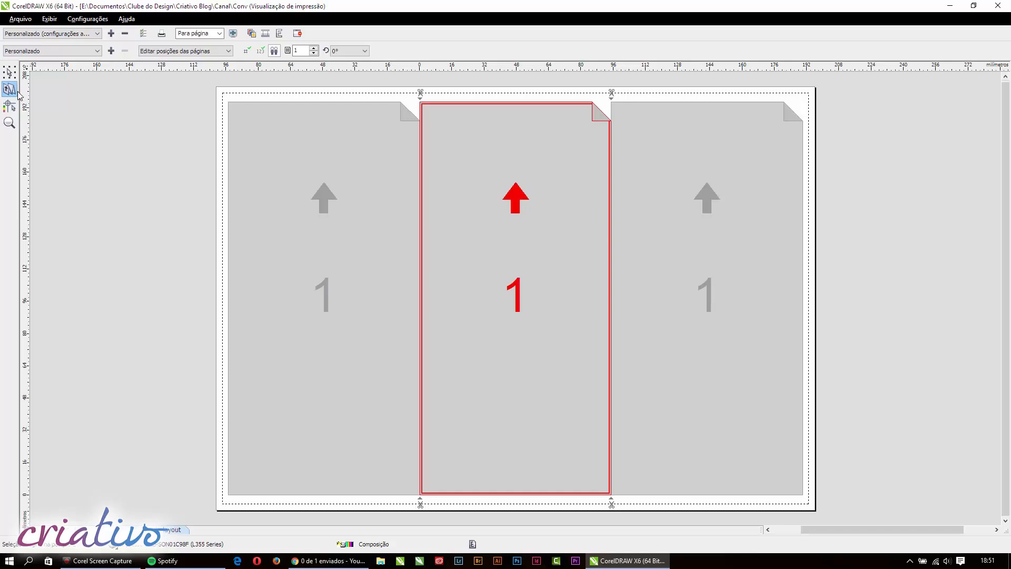
- Compare the imposed front and back sheets of the green invitation, and leave the preview without printing
left_click(9, 72)
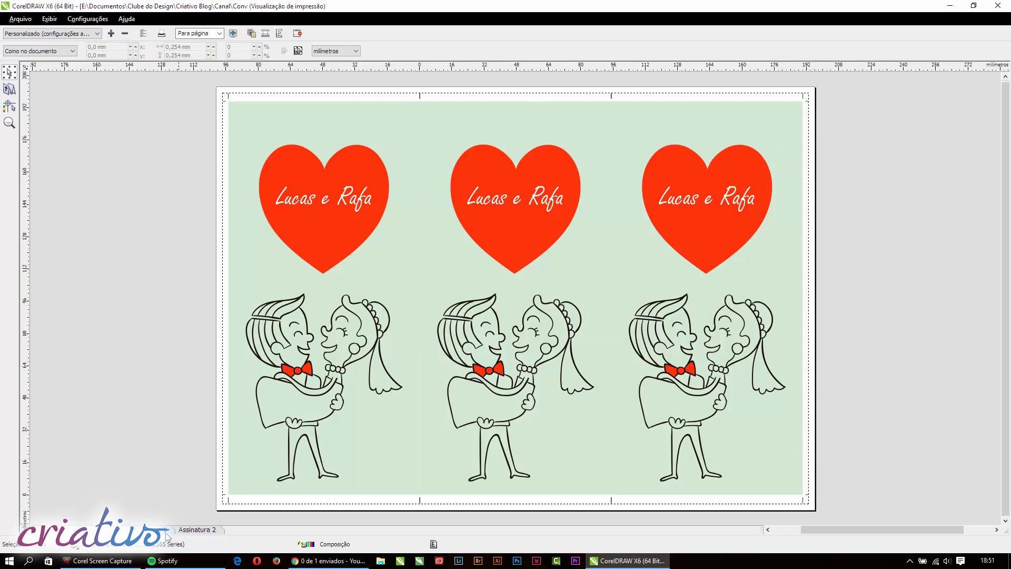
left_click(185, 529)
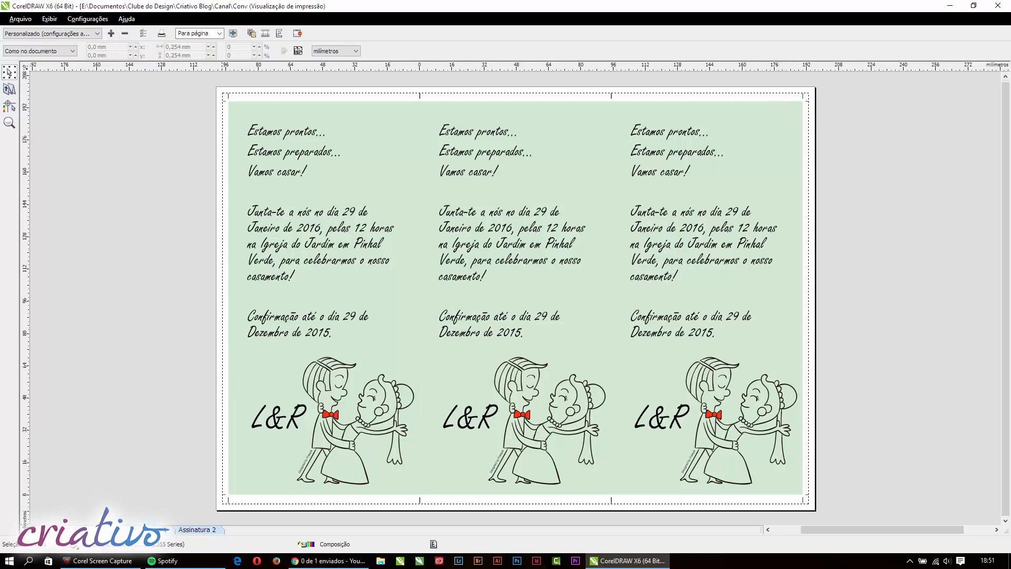
left_click(151, 529)
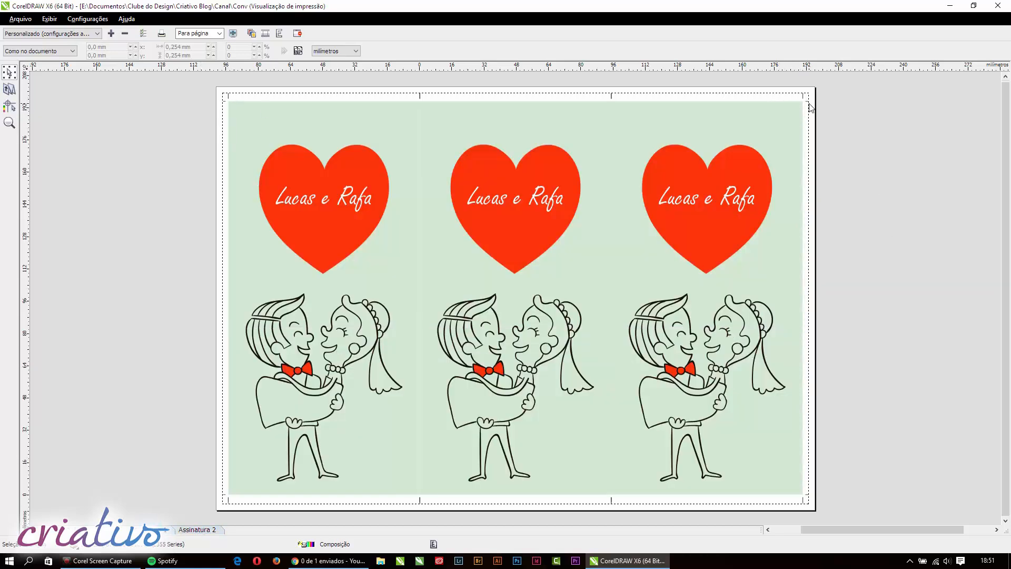
left_click(210, 529)
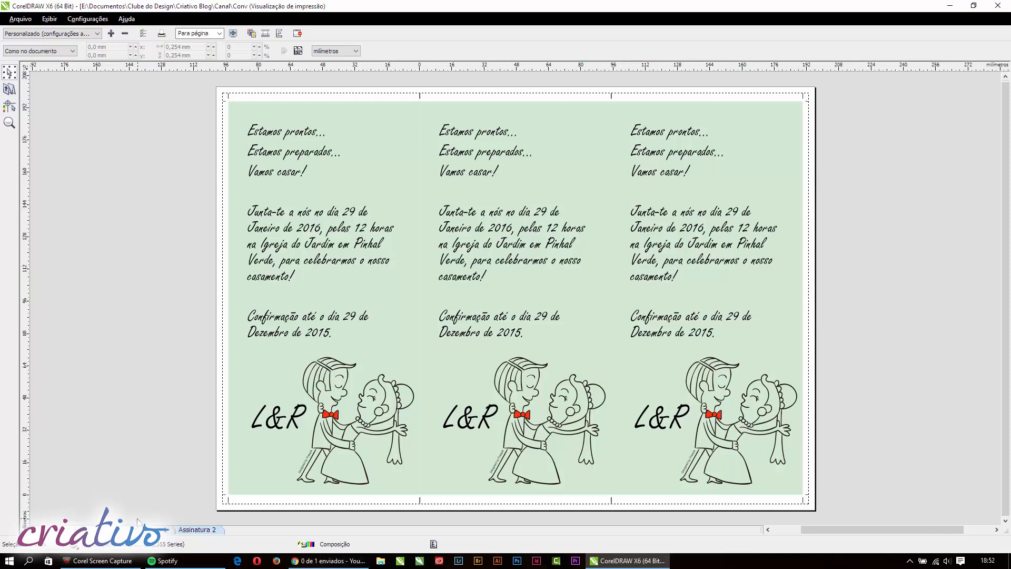
scroll(790, 147, "down", 1)
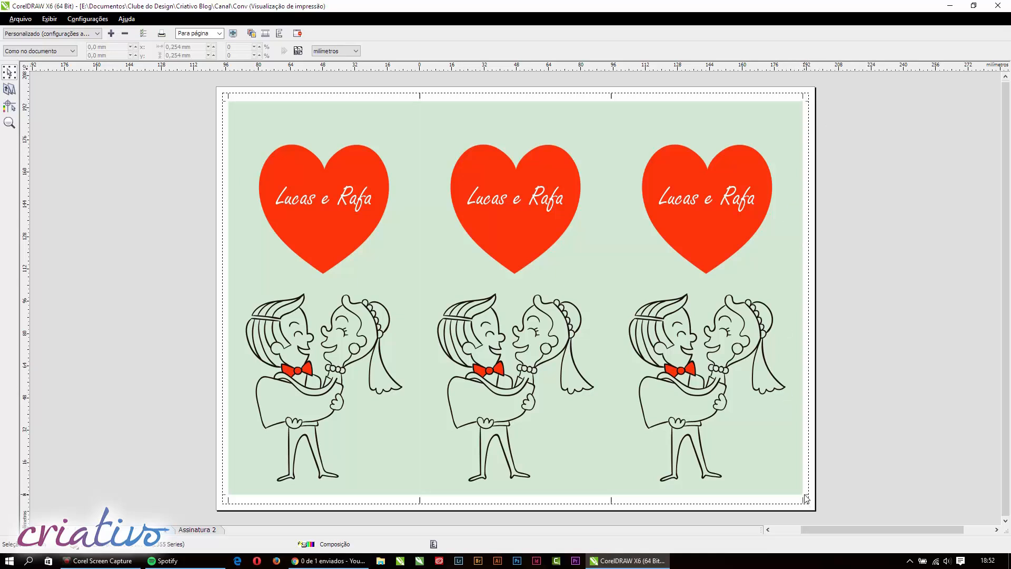
left_click(199, 530)
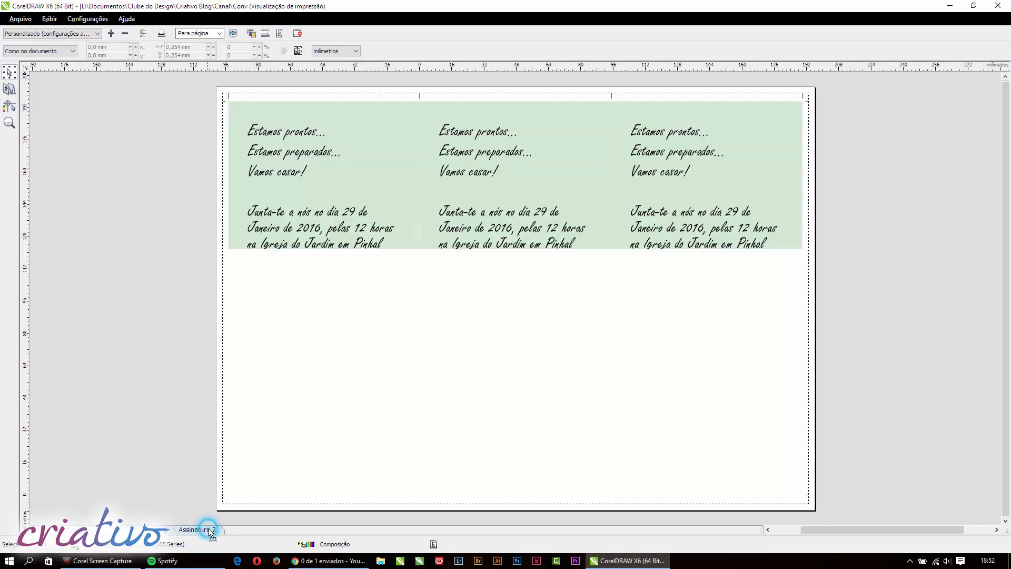
left_click(173, 529)
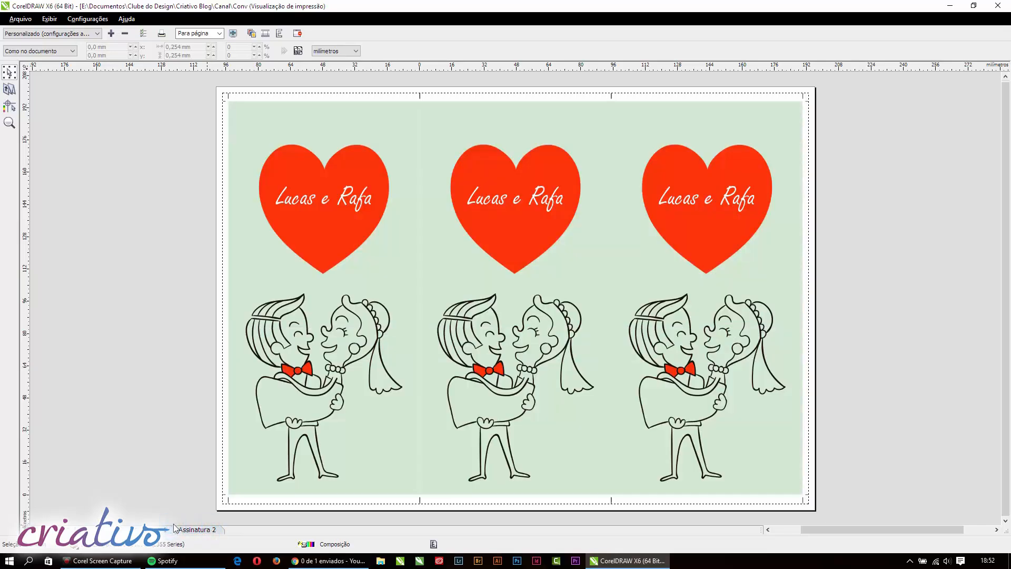
left_click(997, 6)
left_click(533, 381)
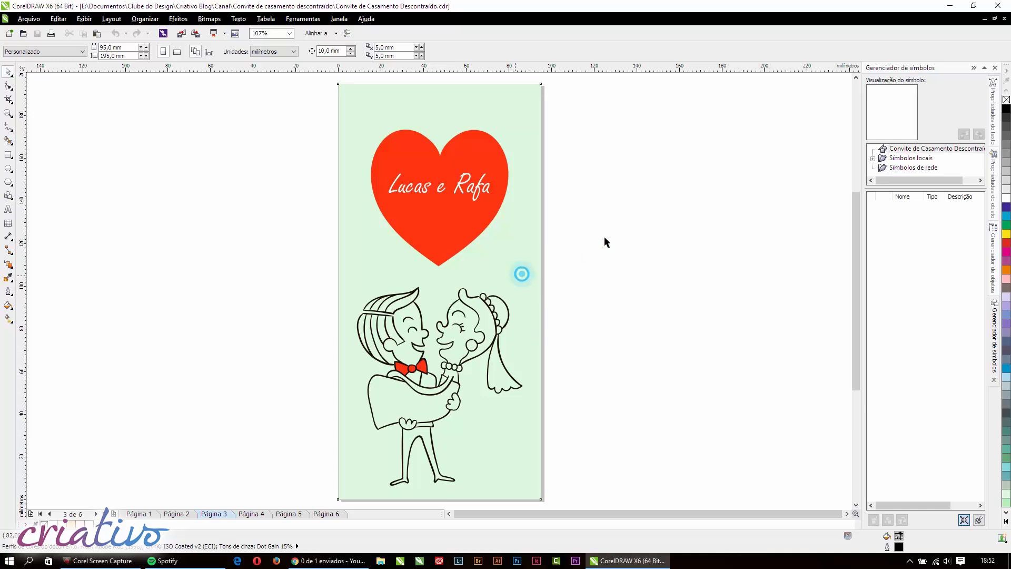
- Try moving the green background rectangle off the page 3 invitation, and undo the move
left_click_drag(523, 223, 638, 214)
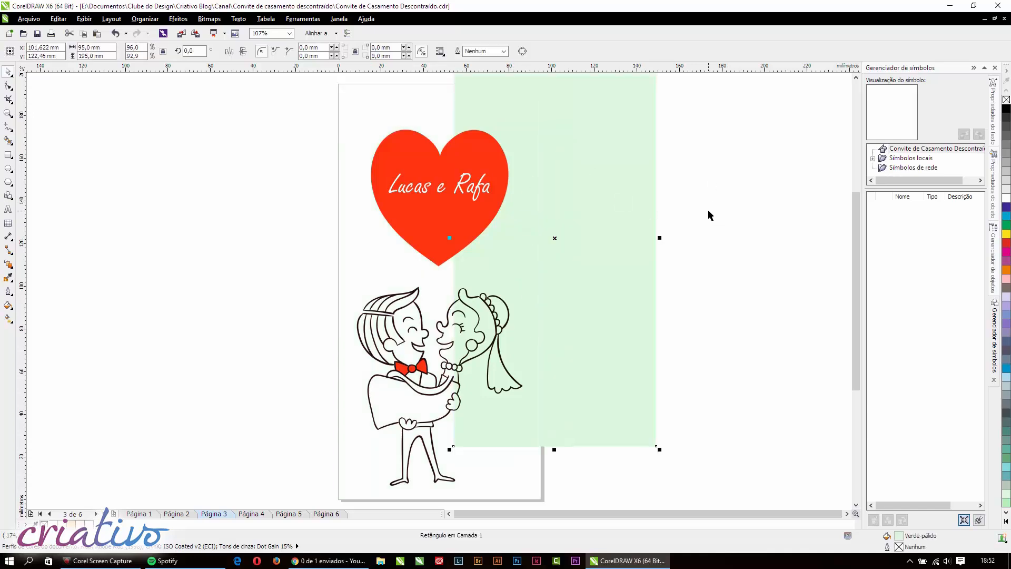
key("ctrl+z")
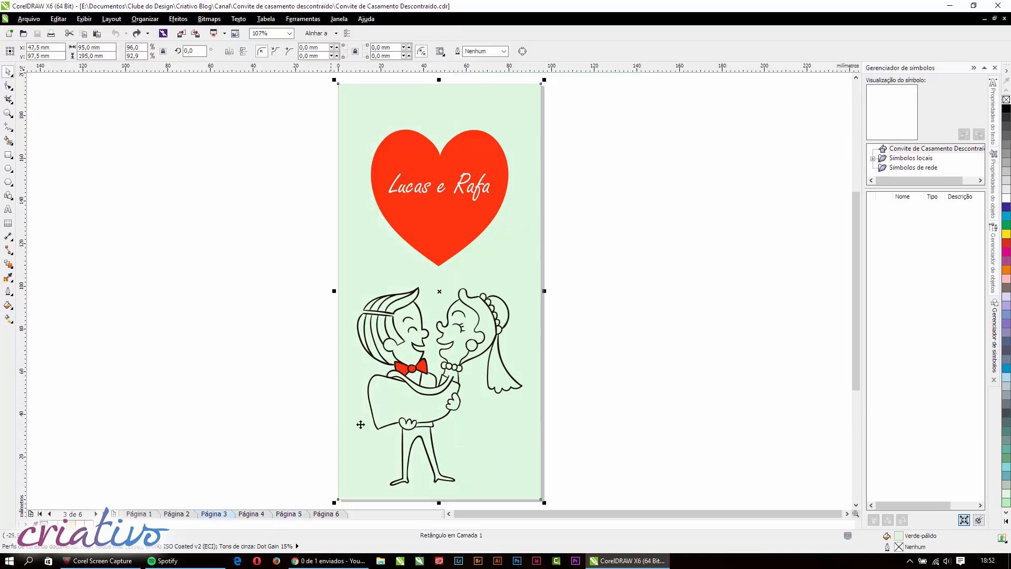
left_click(644, 192)
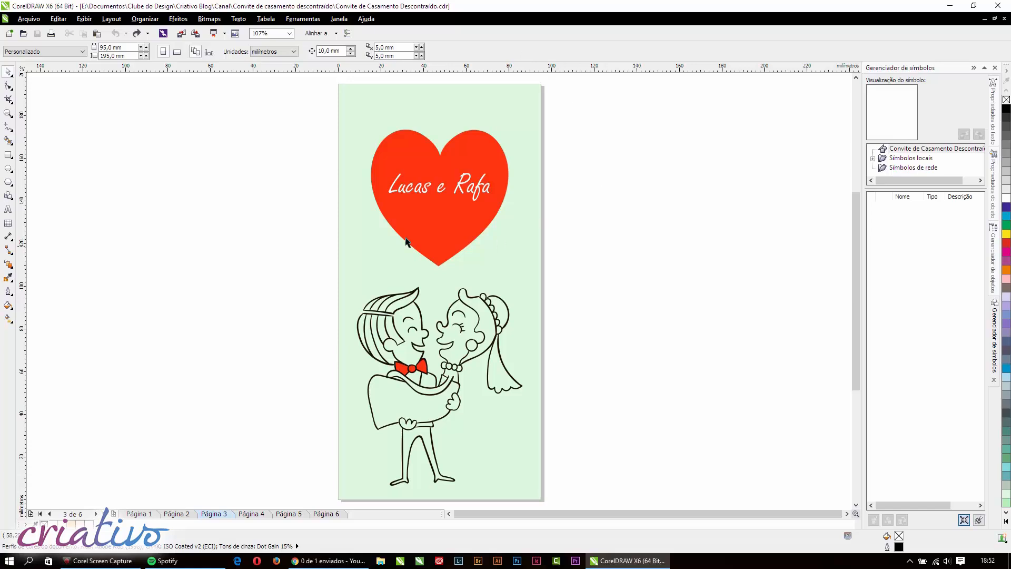
scroll(563, 245, "up", 1)
key("alt")
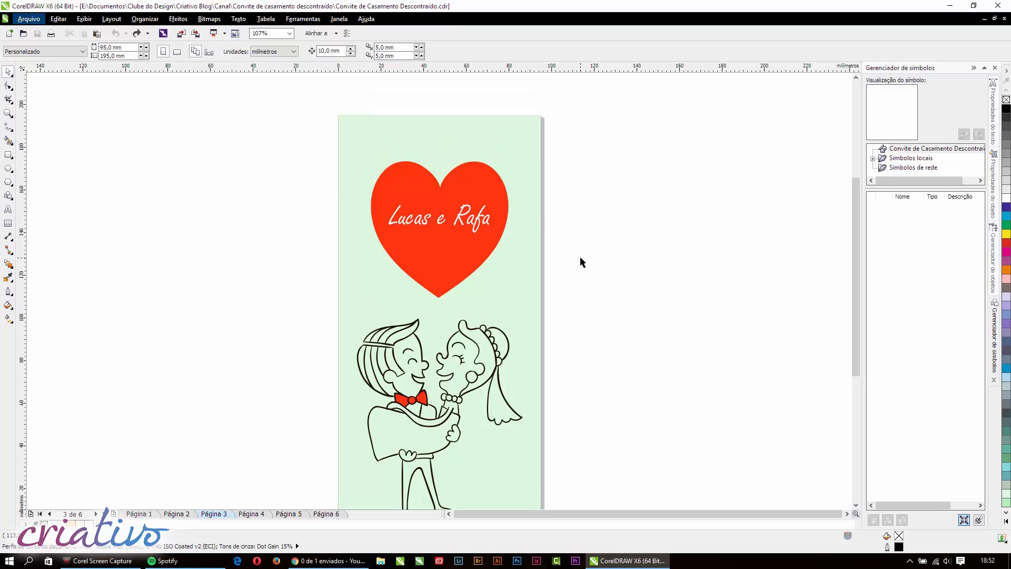
- Enlarge the green background rectangle on page 3 to 99 mm wide and 199 mm high, around its center
left_click(426, 121)
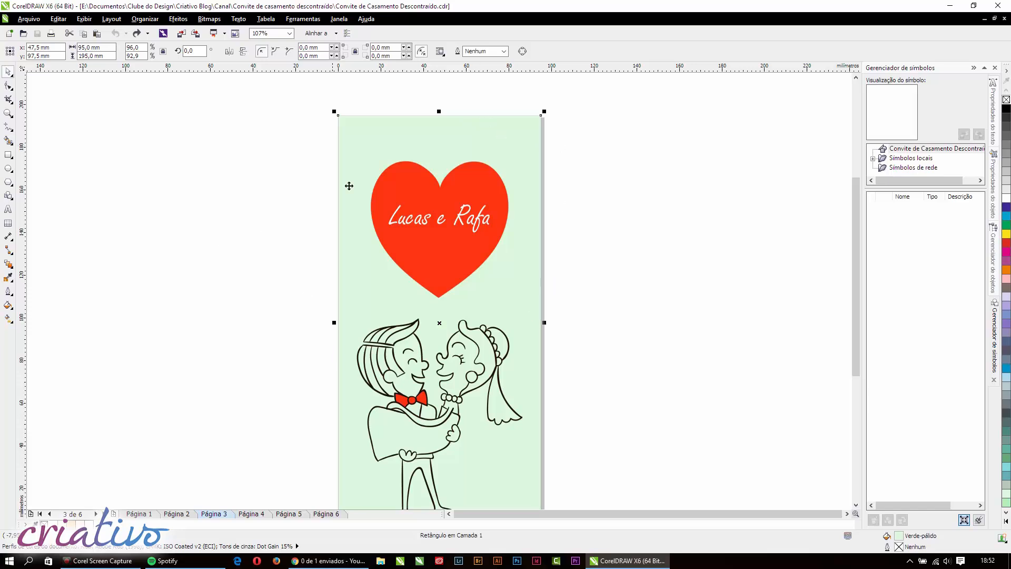
scroll(430, 146, "down", 1)
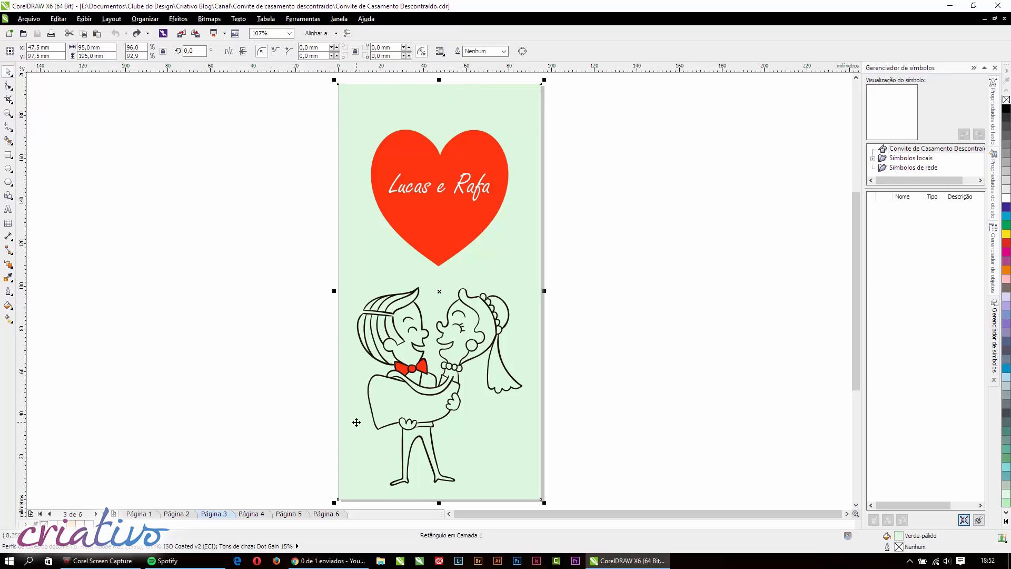
left_click(93, 47)
left_click(81, 47)
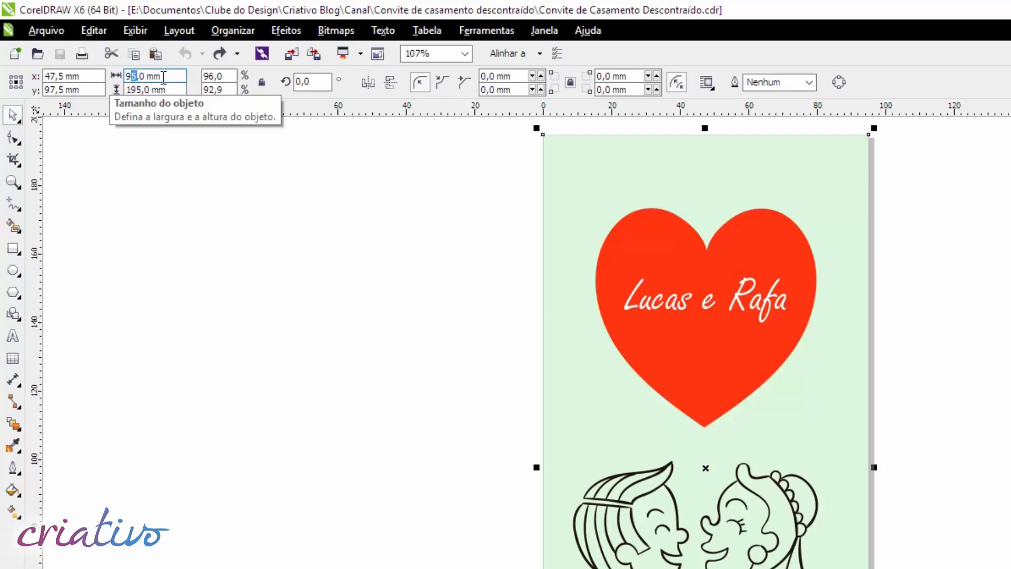
type("9")
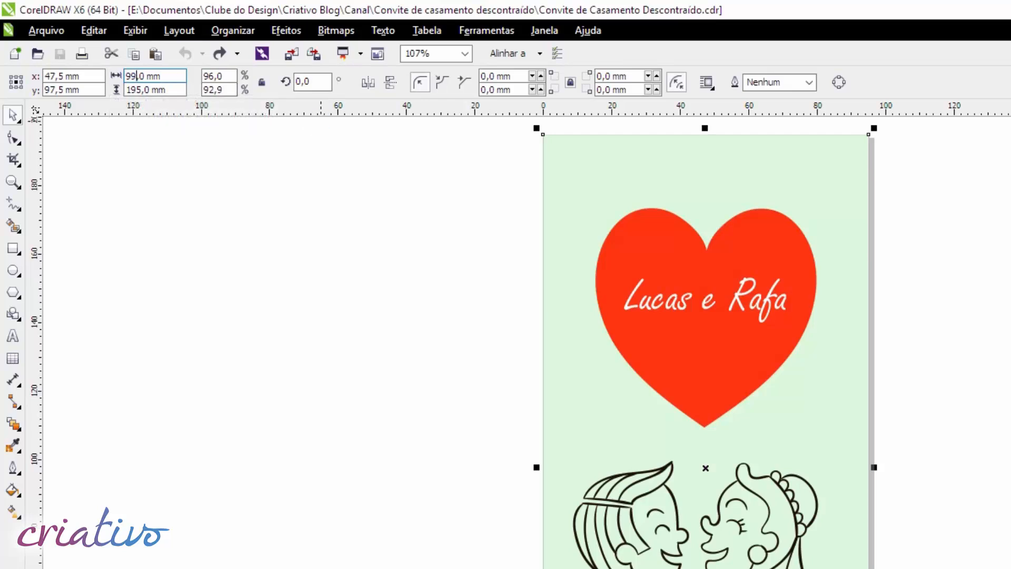
key("Return")
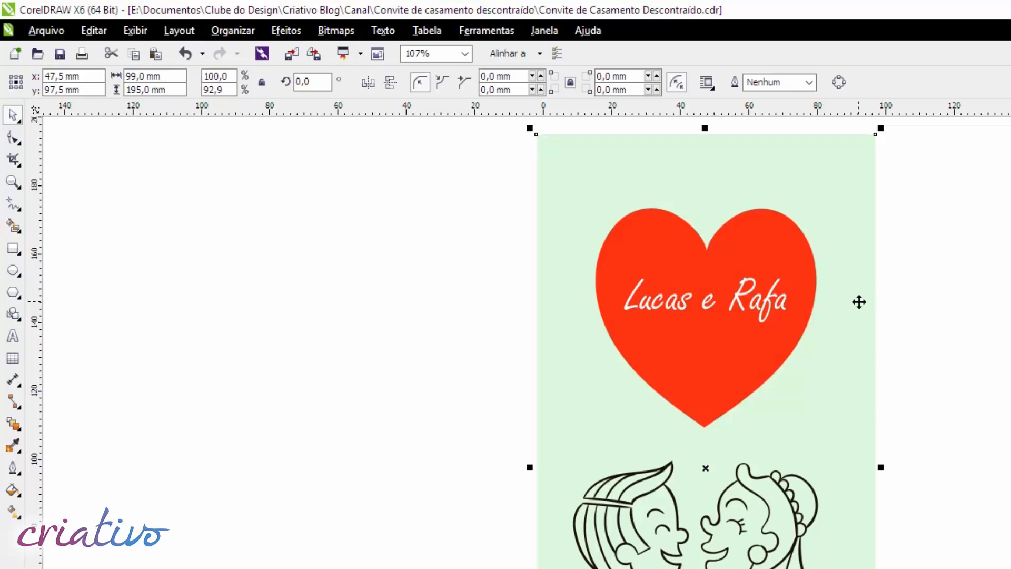
left_click(135, 89)
key("Return")
left_click(251, 342)
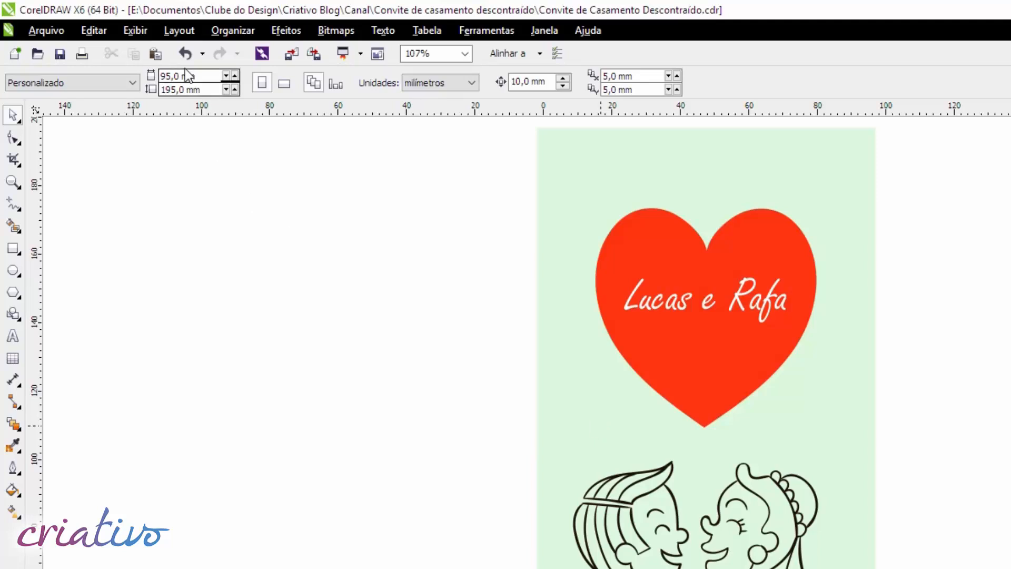
- Turn on the display of the page's bleed area (Sangramento)
left_click(135, 30)
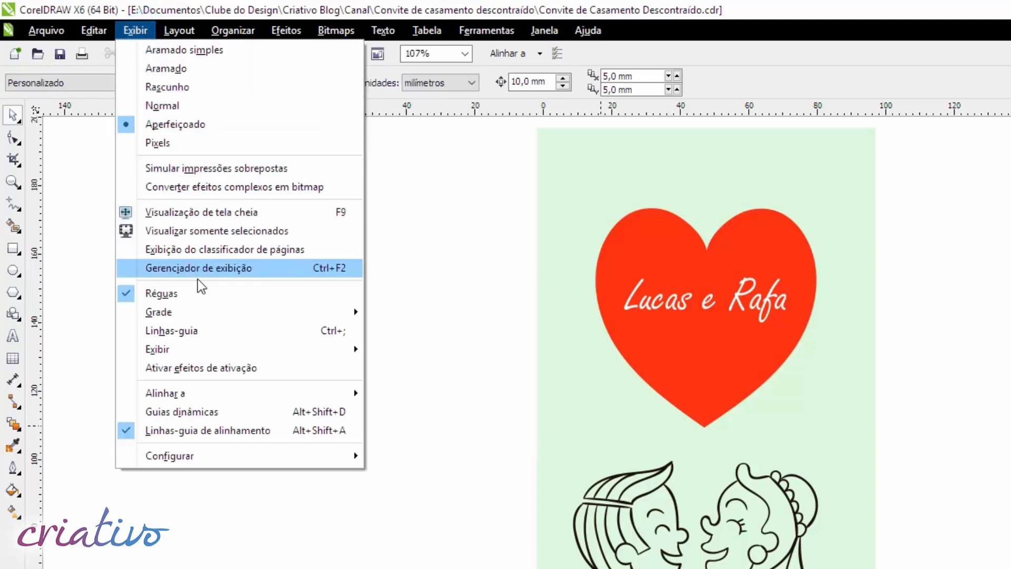
left_click(233, 343)
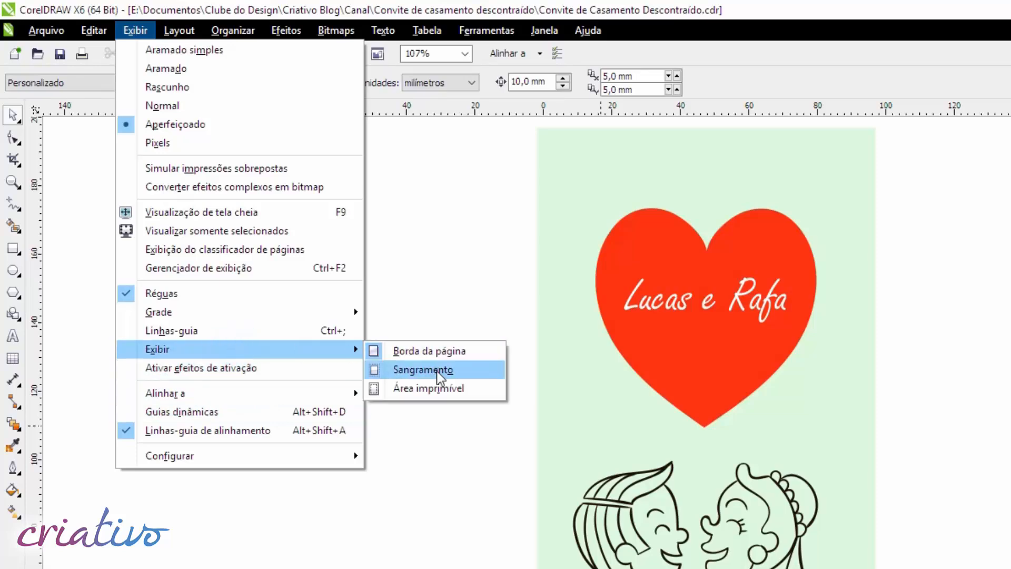
left_click(438, 371)
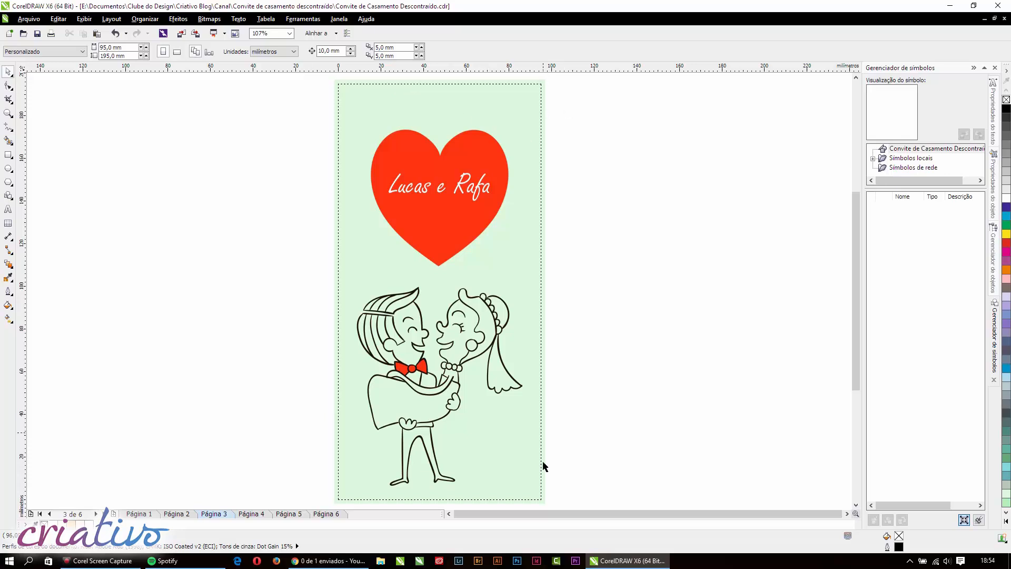
- Draw outlined rectangles of about 8 × 12 mm and 25 × 5 mm along the cut lines at the page's upper-right corner, and delete both
scroll(541, 84, "up", 6)
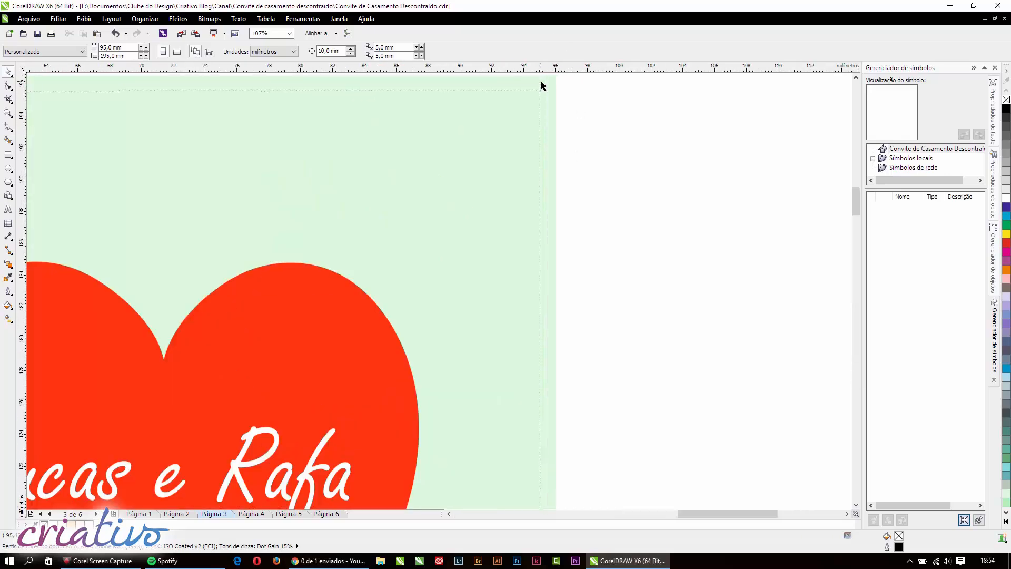
mouse_move(856, 205)
left_mouse_down()
mouse_move(856, 167)
mouse_move(856, 188)
left_mouse_up()
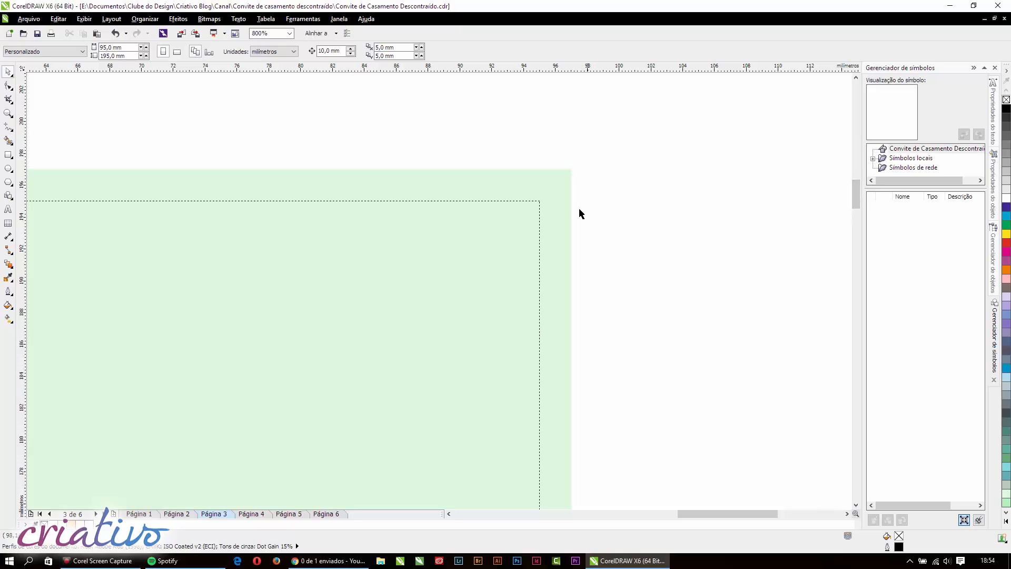
left_click(8, 154)
left_click(11, 157)
left_click(42, 149)
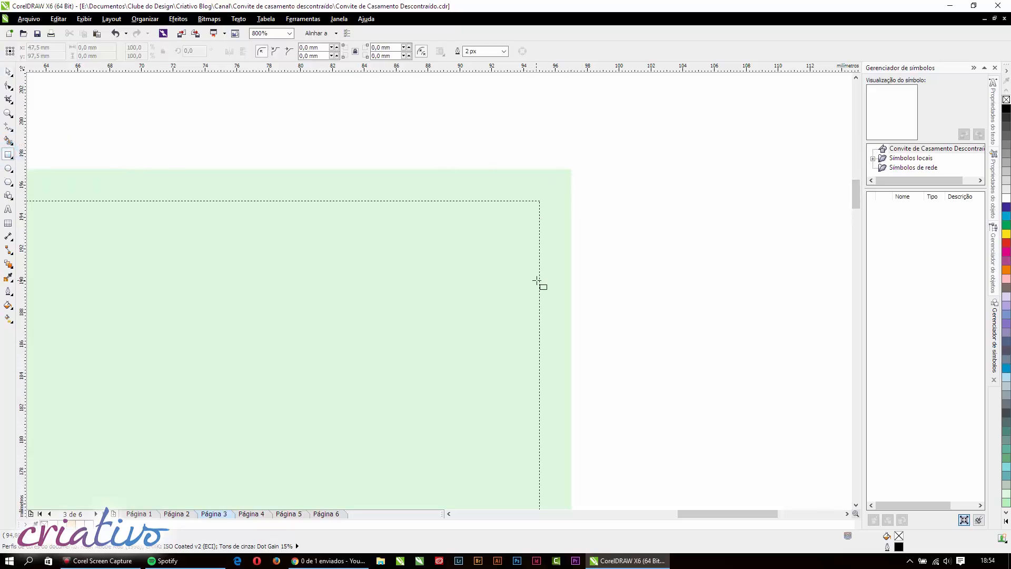
left_click_drag(539, 281, 667, 92)
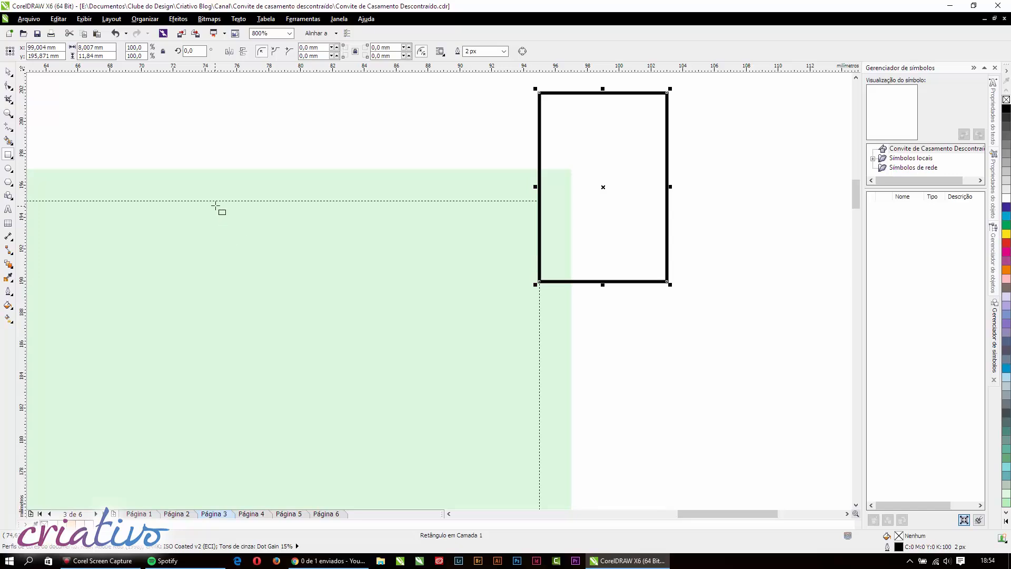
left_click_drag(219, 200, 625, 123)
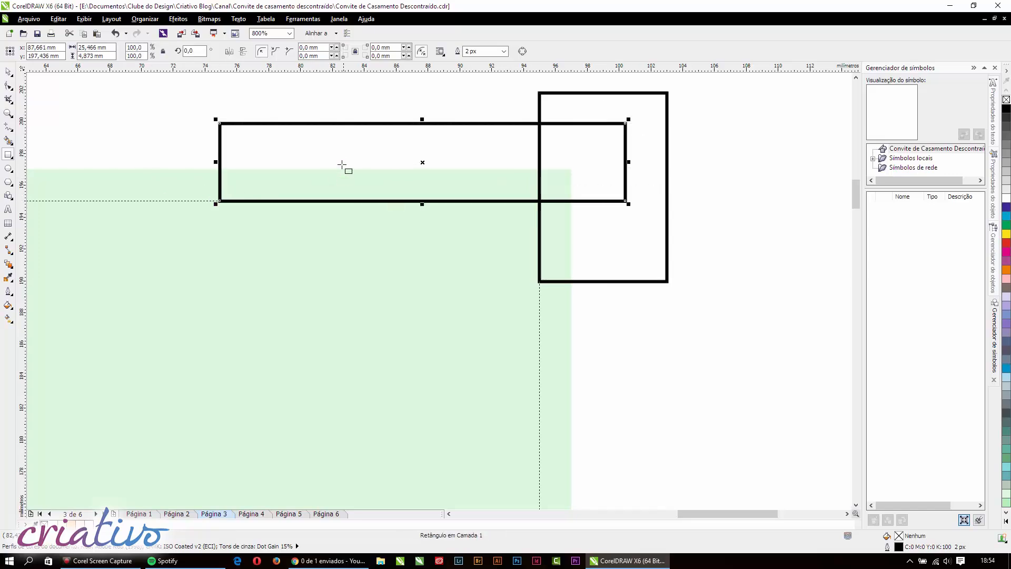
key("space")
key("Delete")
left_click(602, 138)
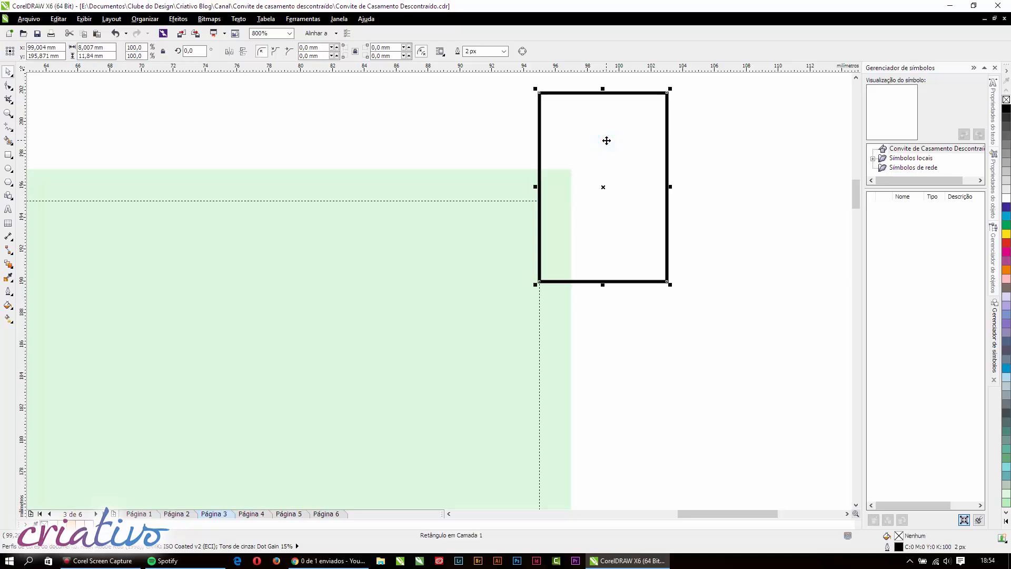
left_click(605, 139)
key("Delete")
key("shift+F4")
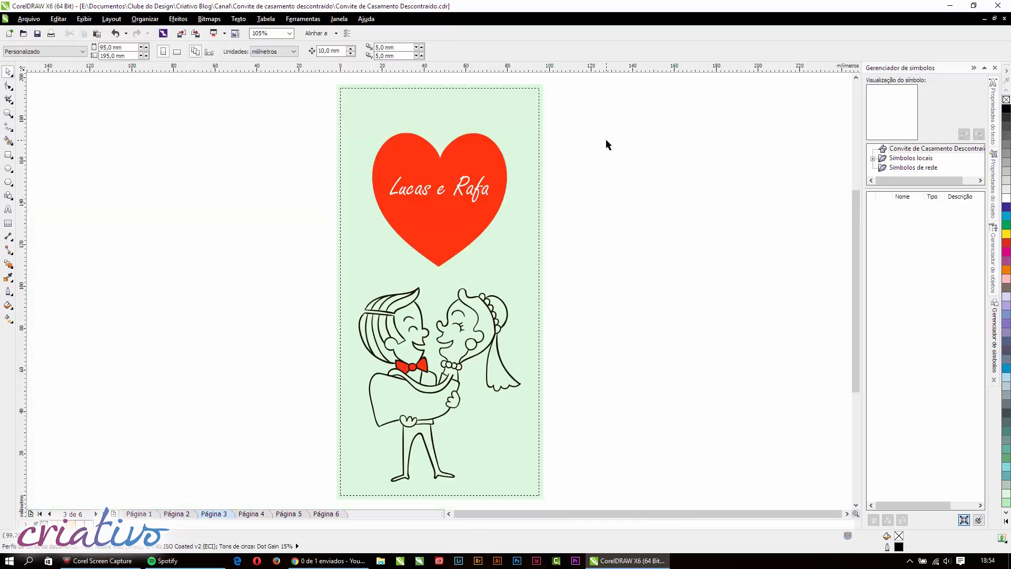
- Open a print preview of the green invitation limited to pages 3,4
key("ctrl+p")
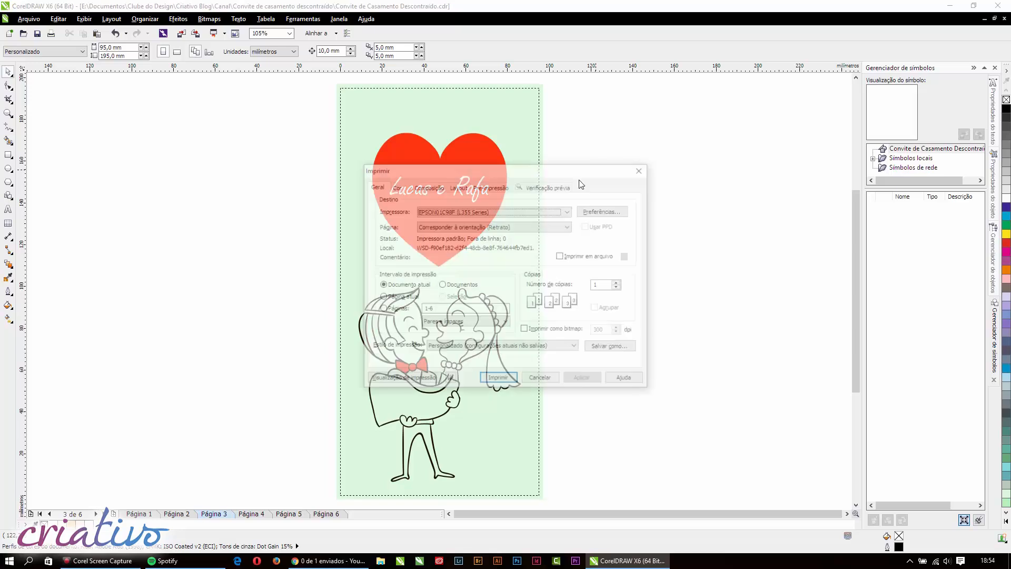
left_click(441, 309)
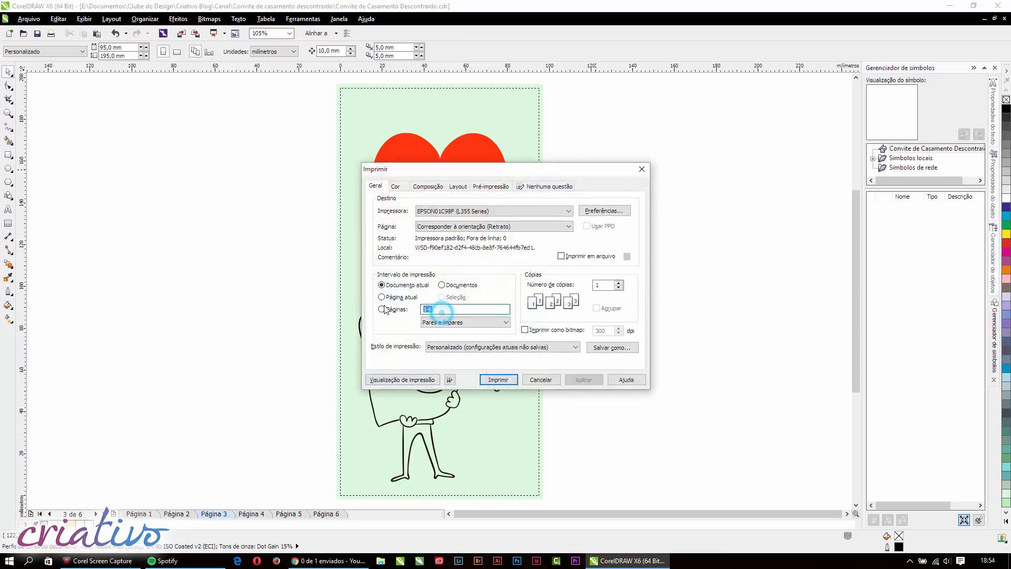
type("3,4")
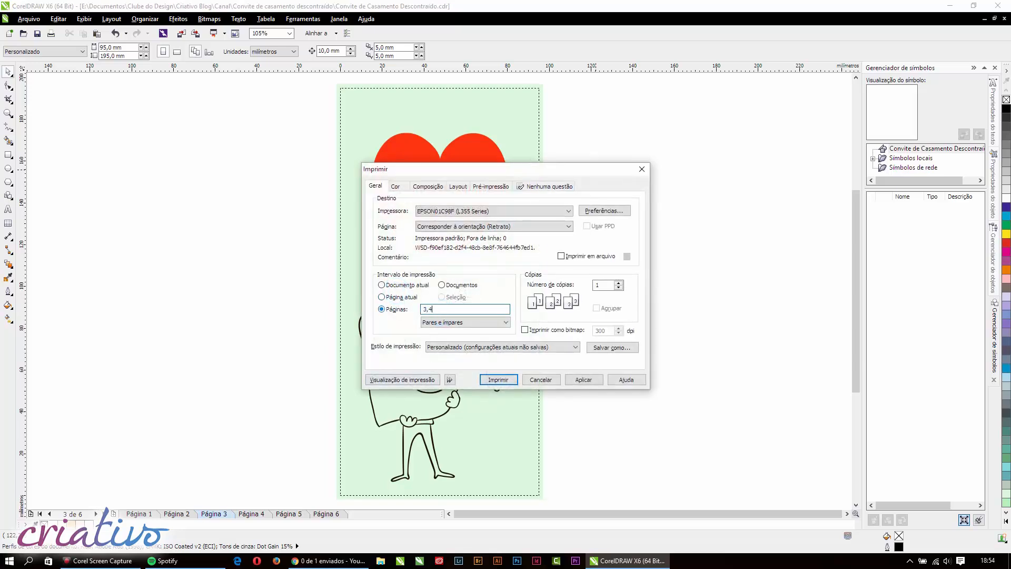
left_click(383, 380)
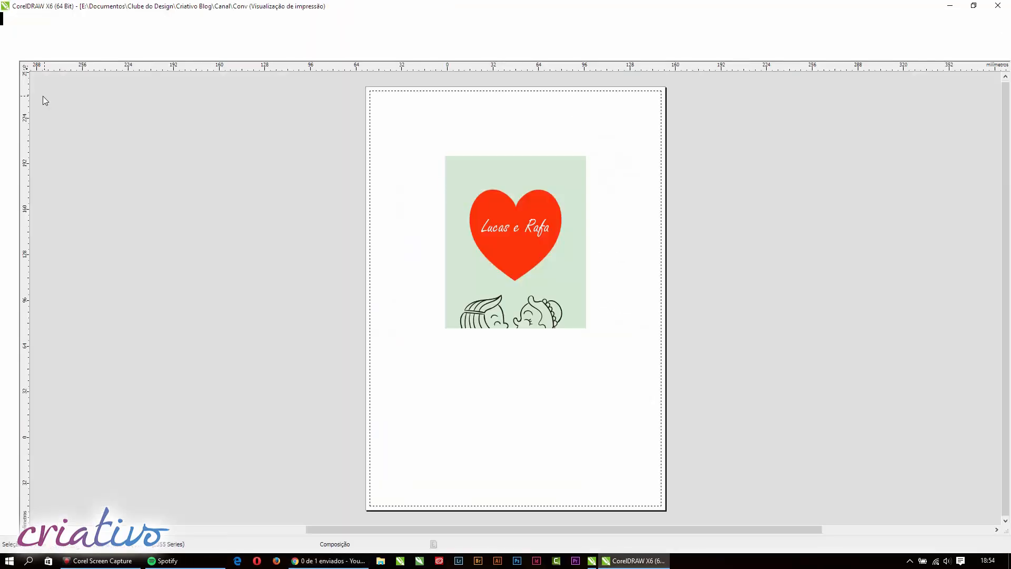
- Set the imposition layout to three frames across, with page 1 repeated in all three frames
left_click(10, 90)
left_click(291, 46)
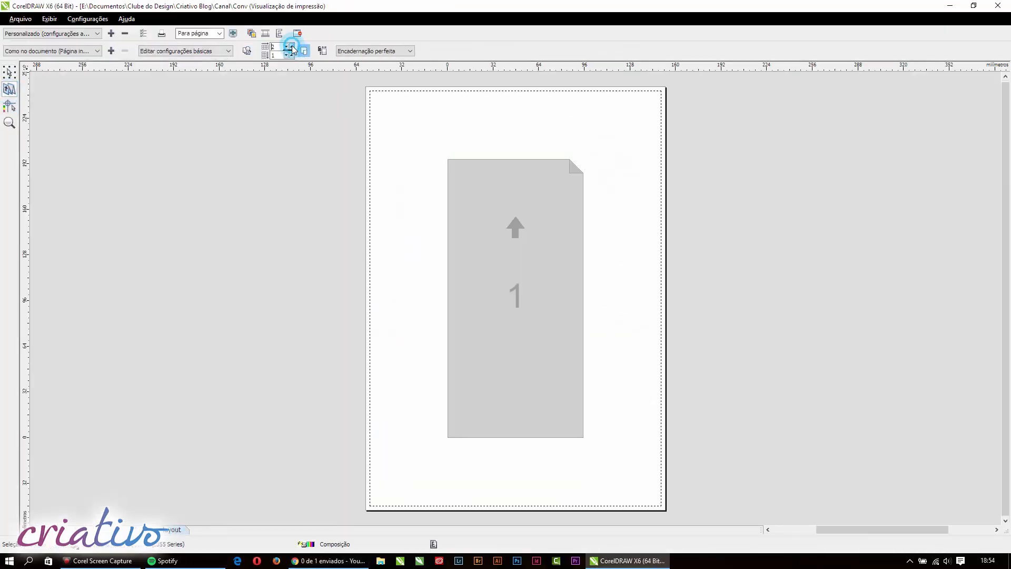
left_click(291, 46)
left_click(333, 223)
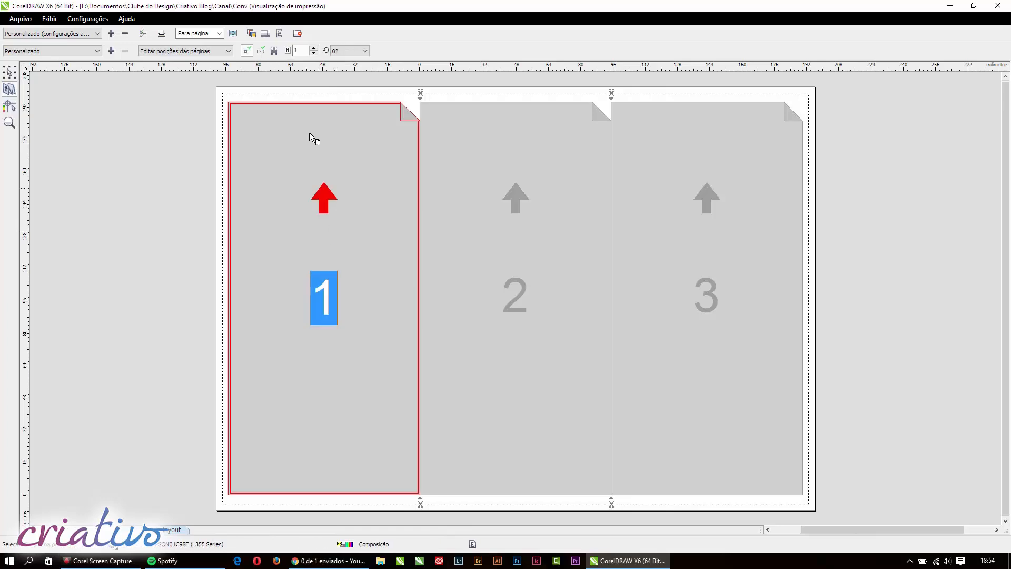
left_click(274, 50)
left_click(10, 72)
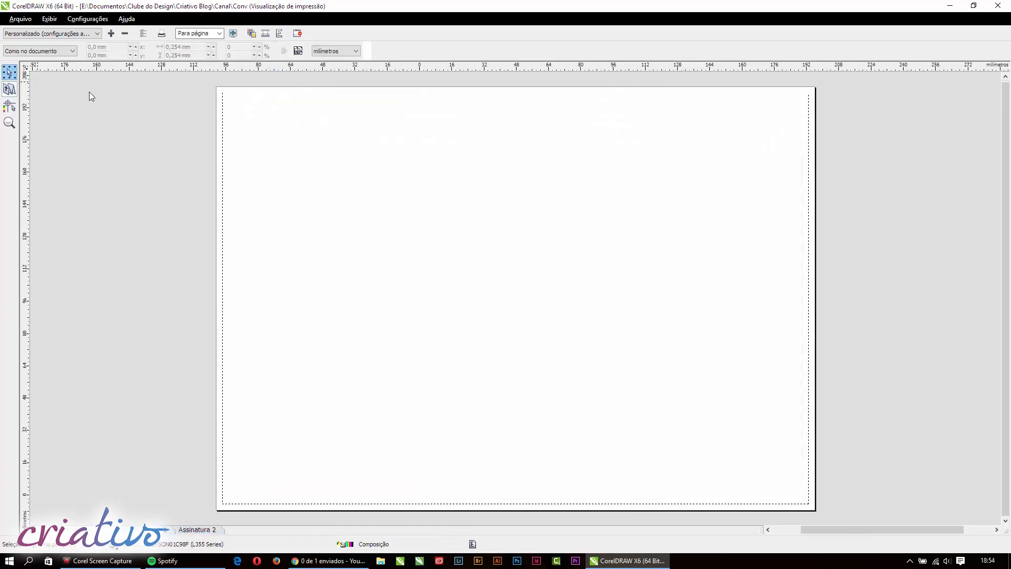
- Check the imposed green sheets with their crop marks, apply the print settings, and leave without printing
left_click(9, 106)
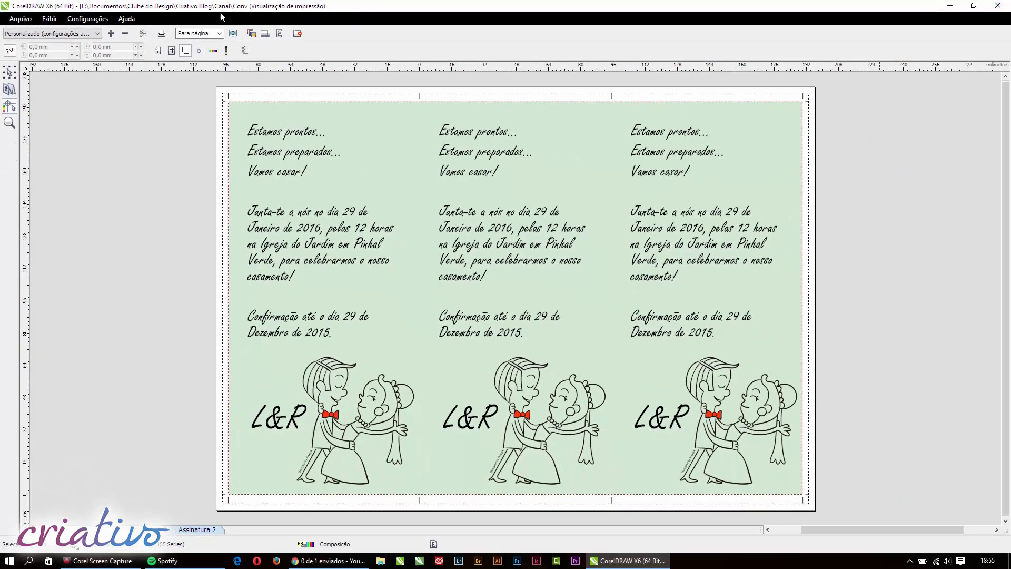
left_click(143, 34)
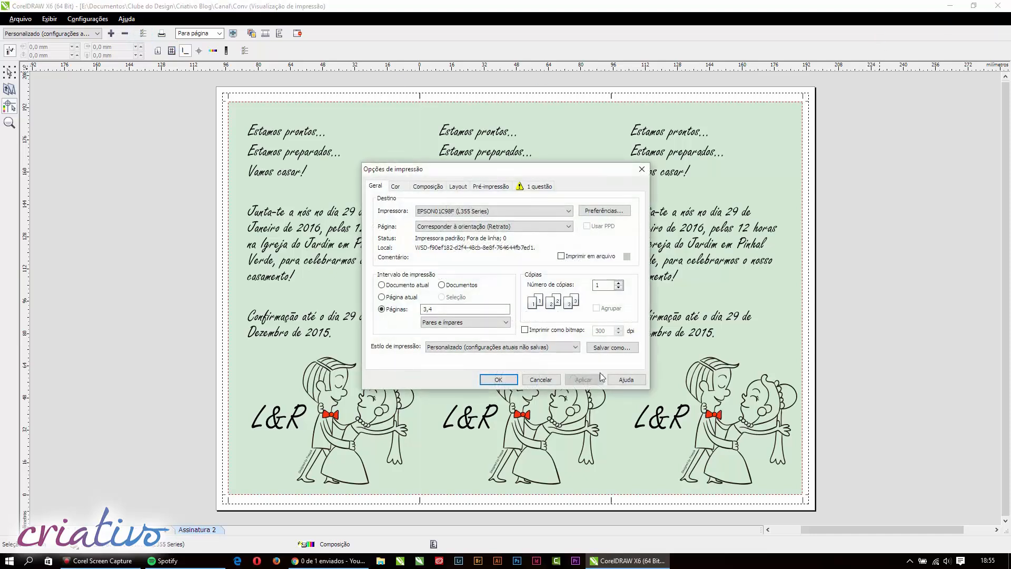
left_click(542, 382)
left_click(998, 6)
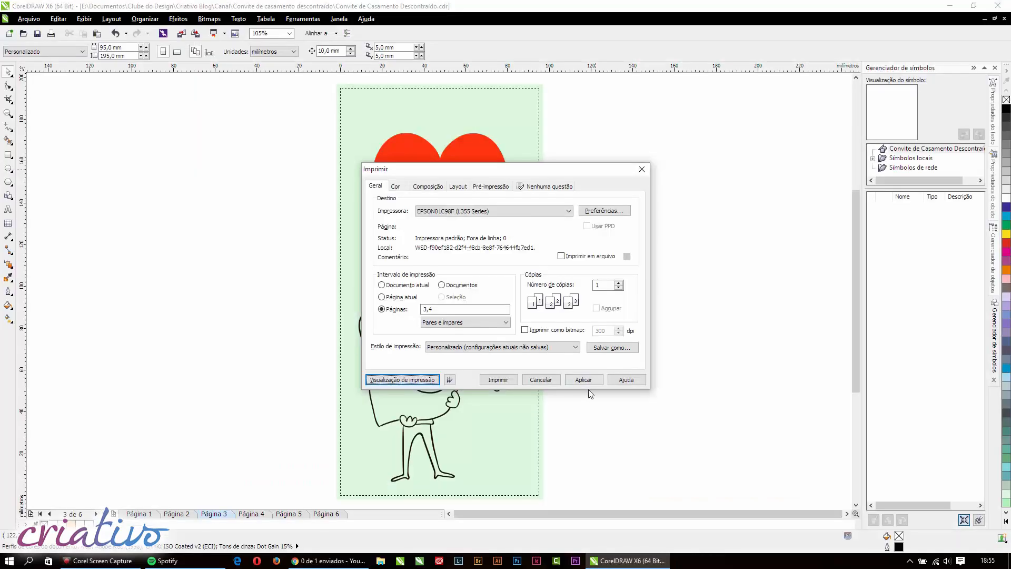
left_click(580, 380)
left_click(541, 379)
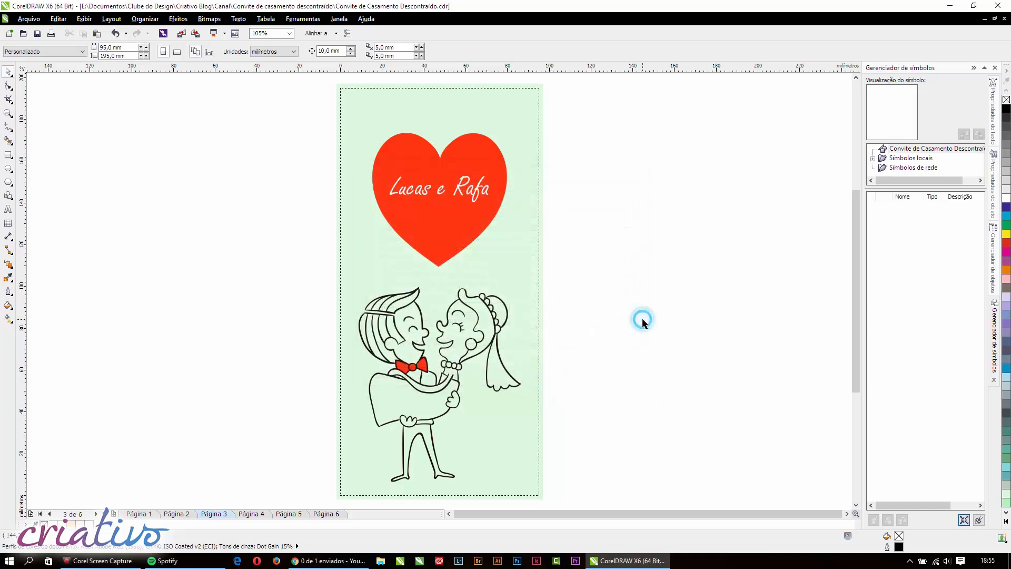
- On page 4, enlarge the green background rectangle to 99 mm wide and 199 mm high
left_click(534, 128)
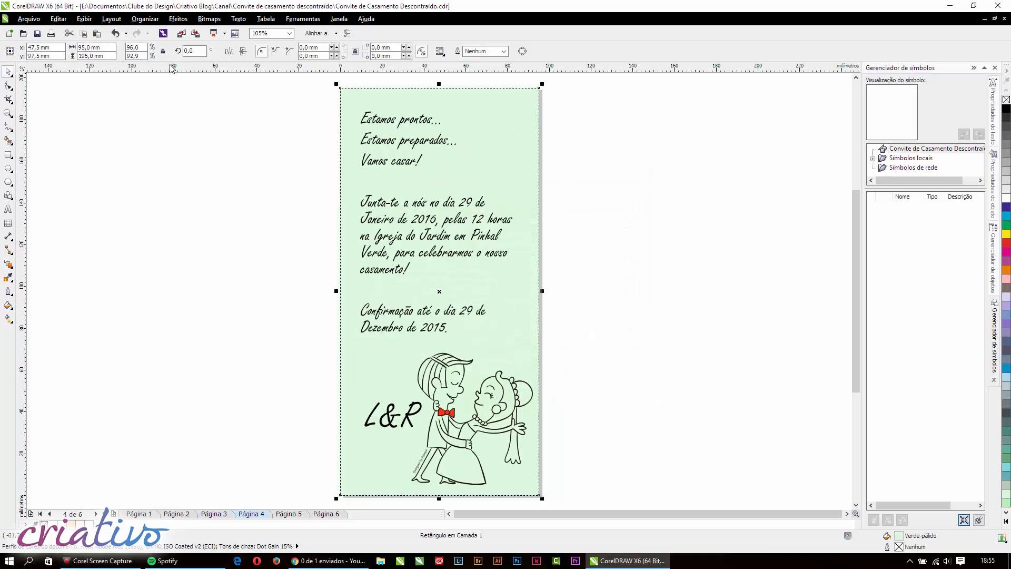
left_click(86, 47)
key("BackSpace")
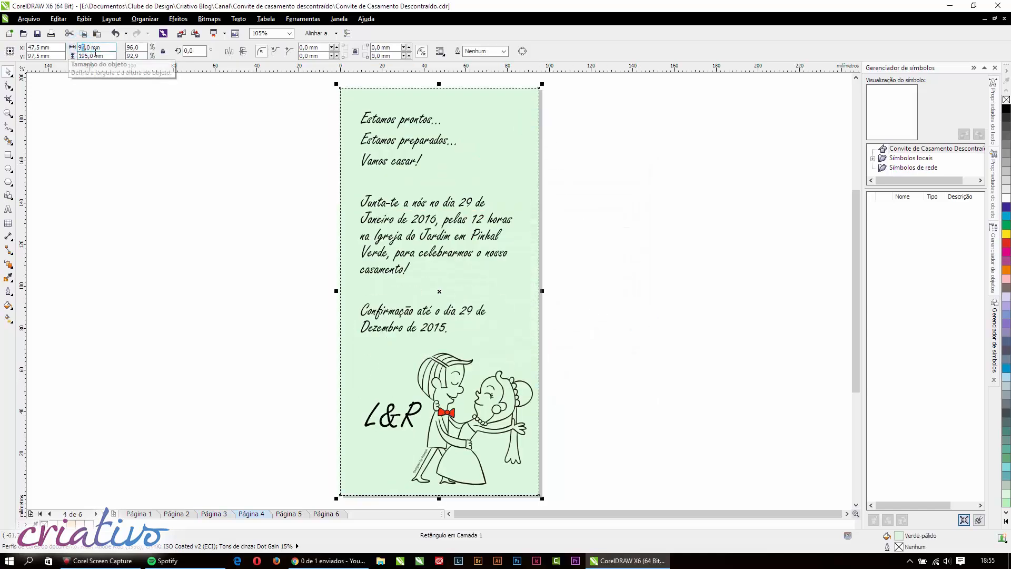
type("9")
left_click(84, 56)
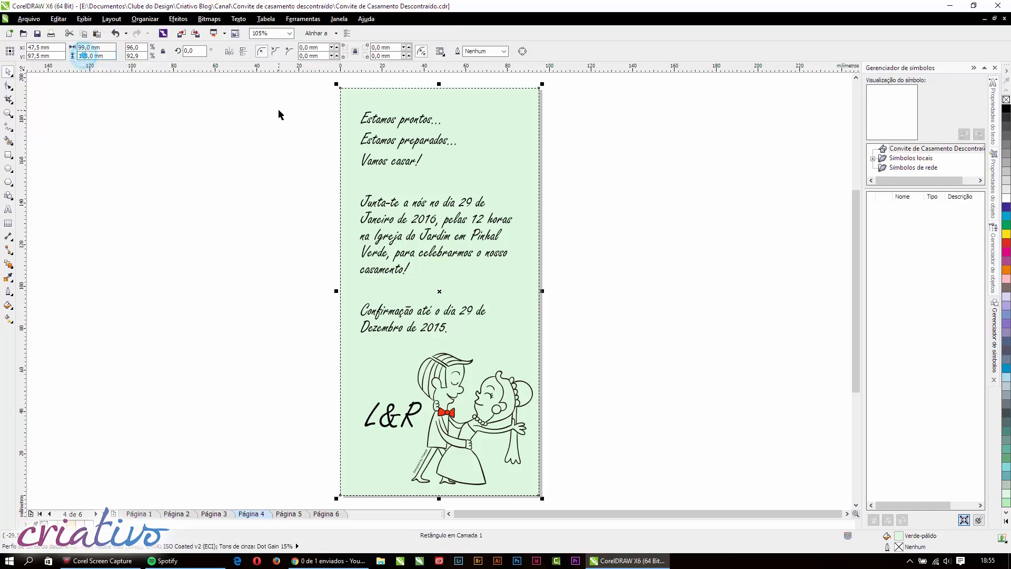
key("BackSpace")
type("9")
key("Return")
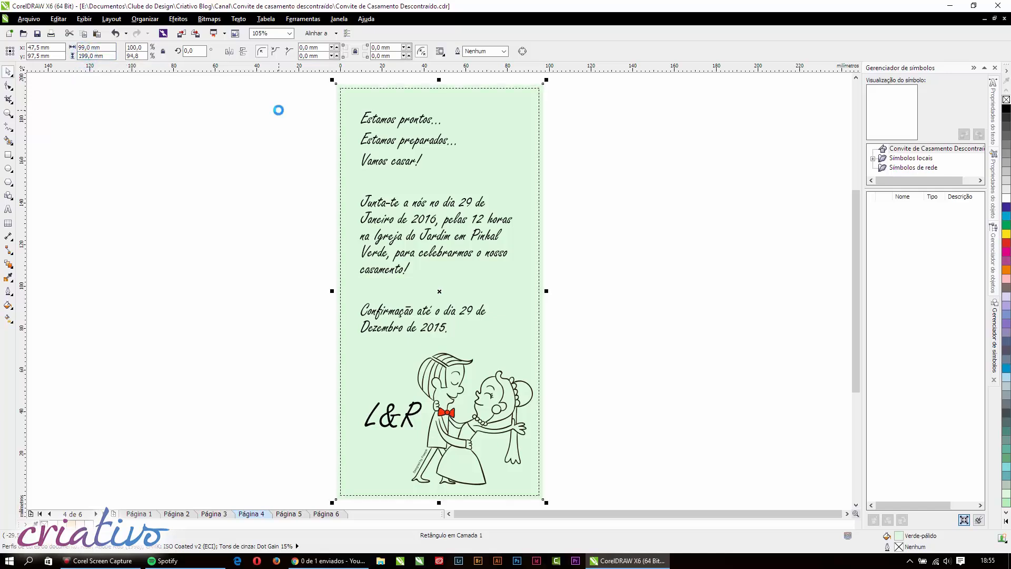
- Preview the imposed green invitation sheets after the background enlargement and leave without printing
key("ctrl+p")
left_click(392, 381)
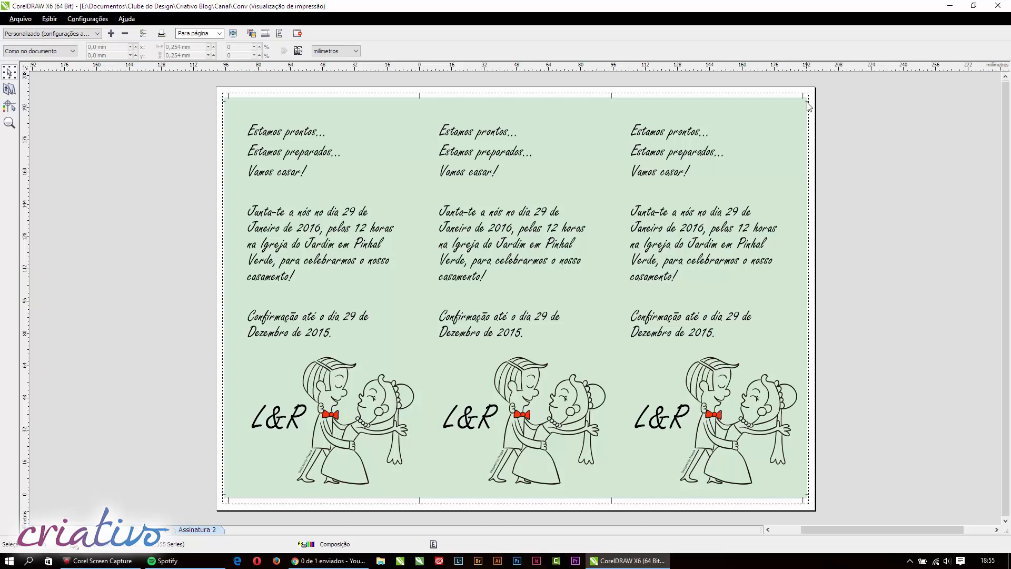
left_click(1000, 5)
left_click(540, 379)
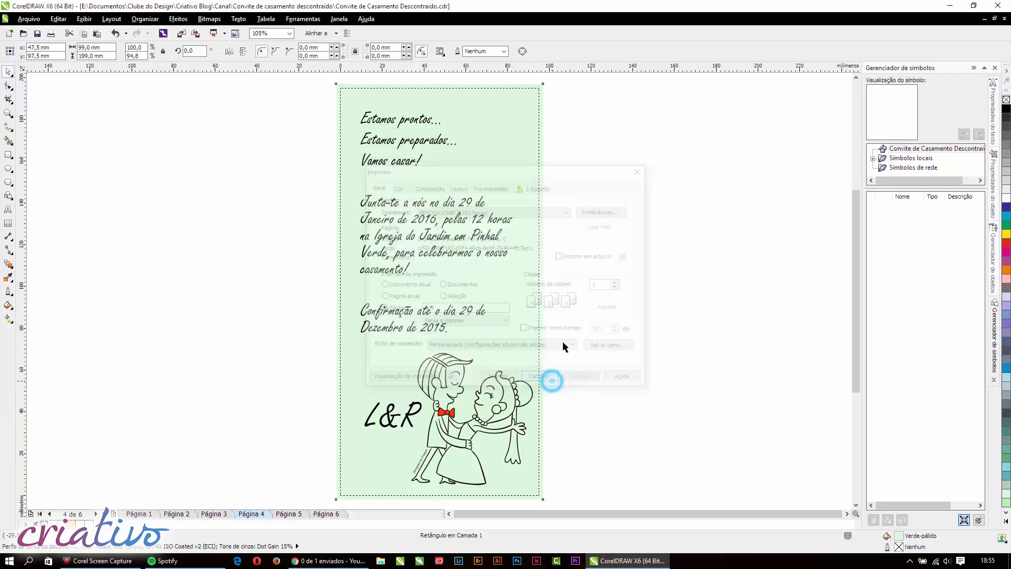
left_click(704, 243)
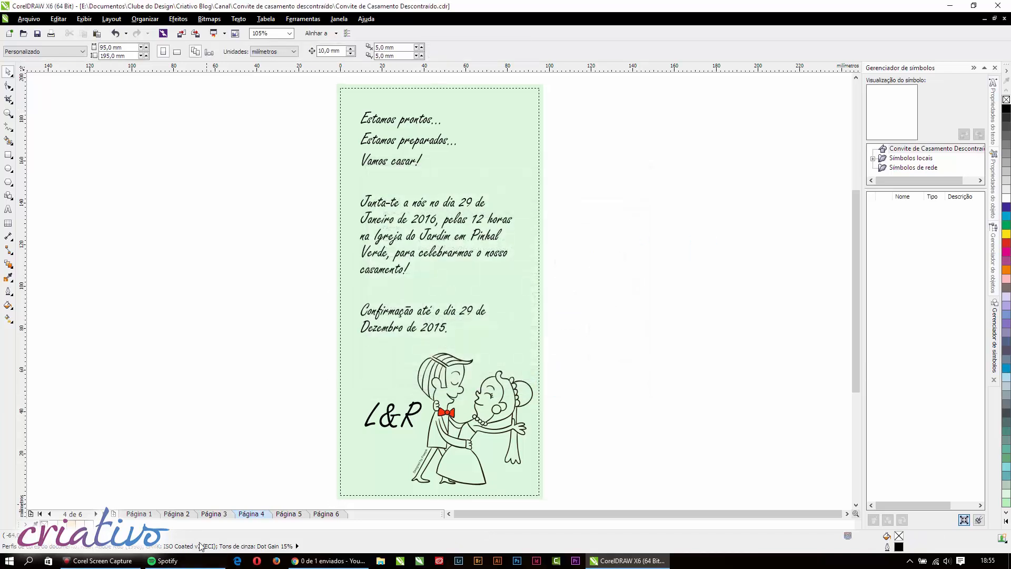
- Try moving the invitation text block on page 4 outside the margin guides, toward the page's upper-left corner
left_click(210, 514)
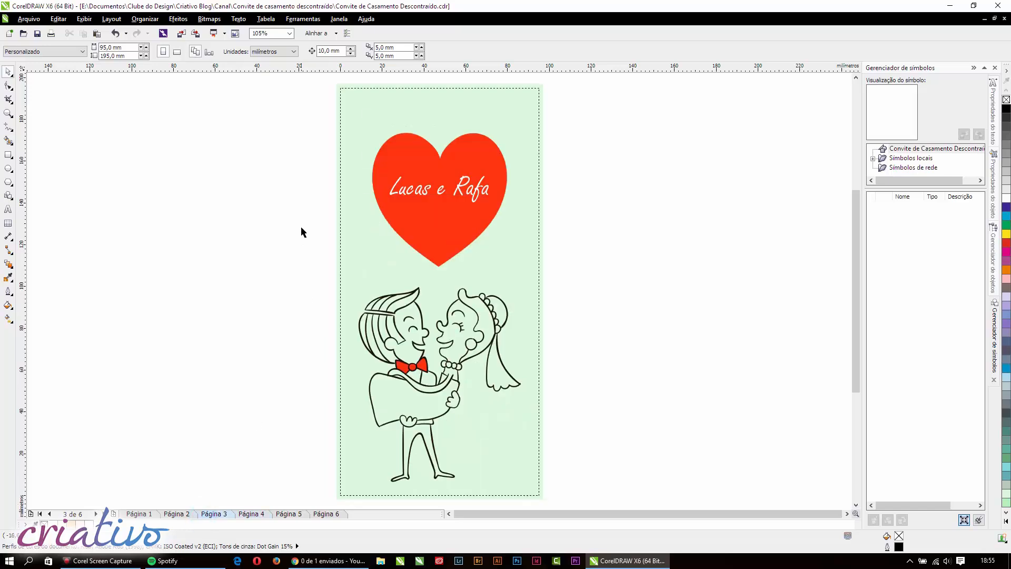
left_click(251, 514)
left_click_drag(293, 101, 559, 355)
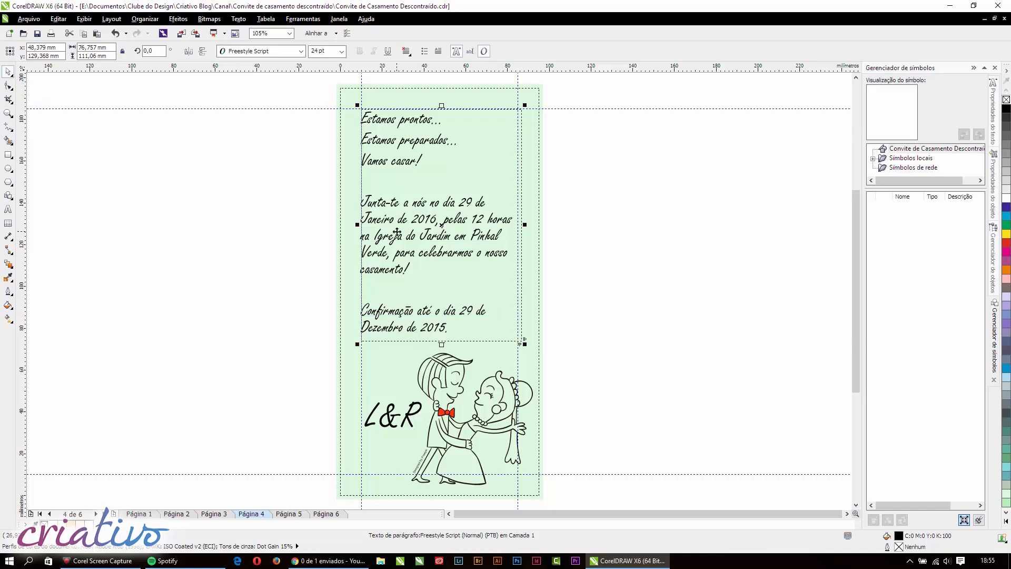
left_click_drag(397, 232, 376, 211)
left_click(665, 286)
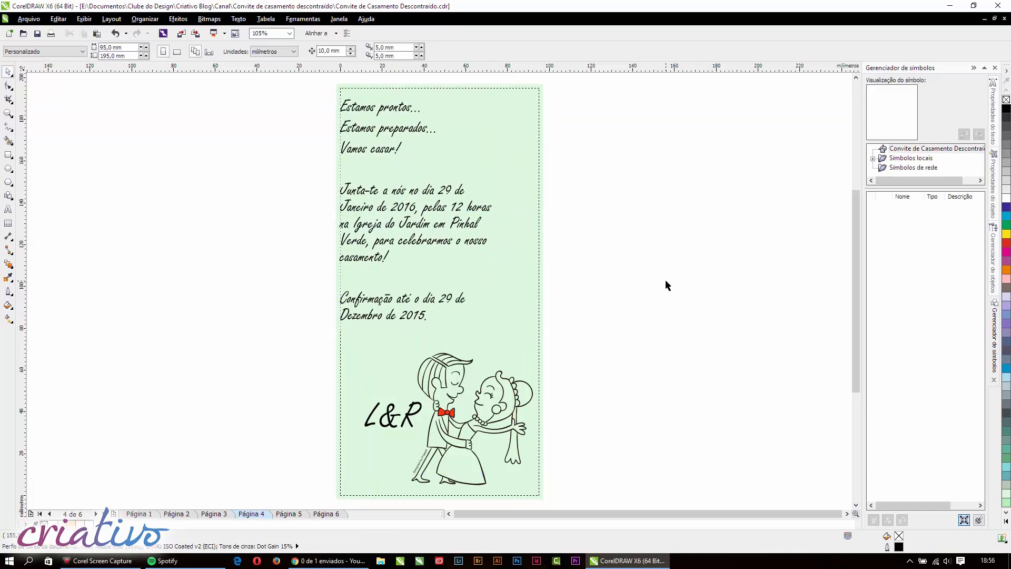
left_click(352, 112)
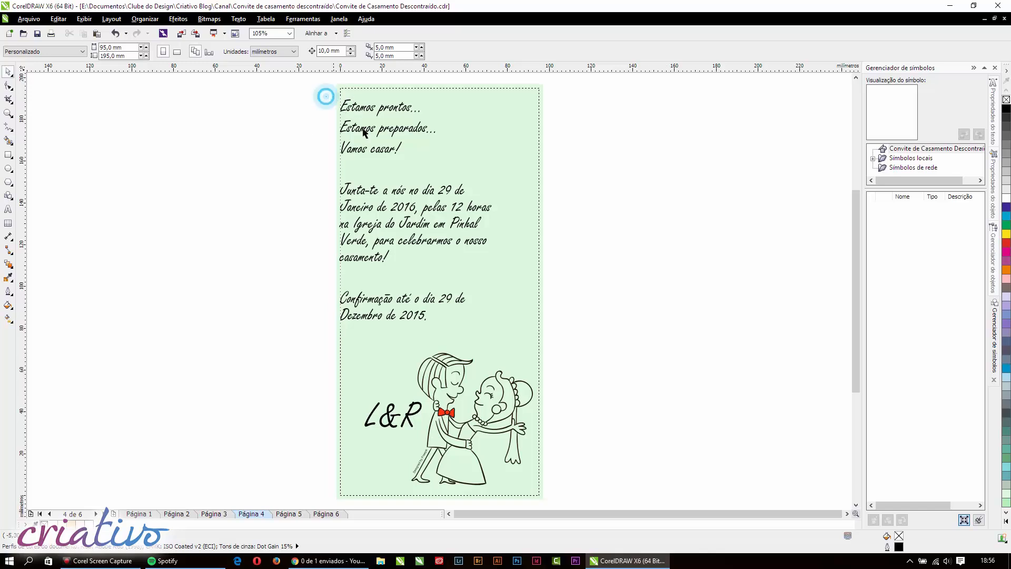
left_click_drag(440, 264, 448, 261)
left_click(630, 222)
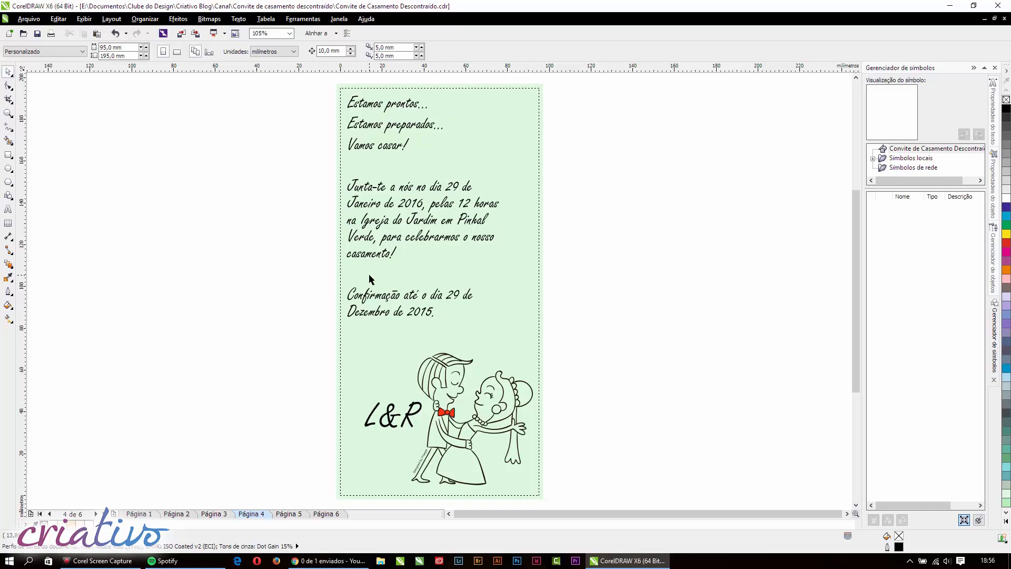
- Undo the test moves of the text block and restore the enlarged green background on page 4
key("ctrl+z")
key("ctrl+z")
key("ctrl+z")
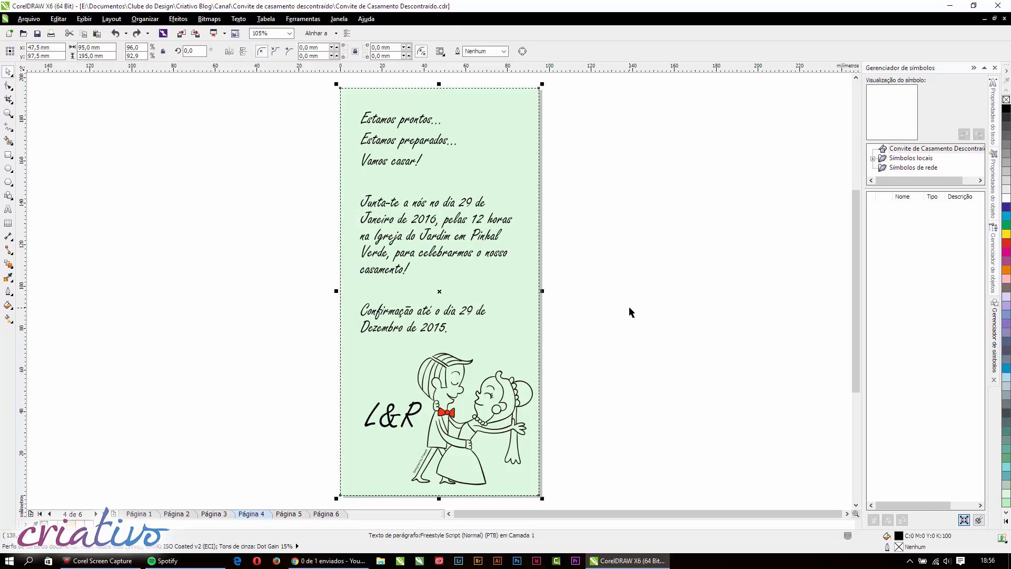
key("ctrl+z")
key("ctrl+z")
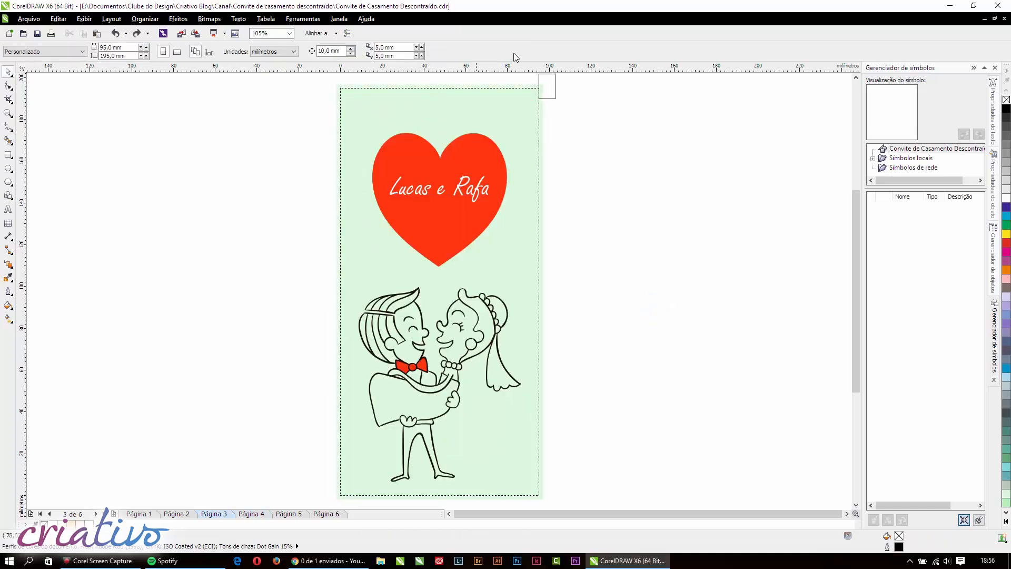
left_click(549, 75)
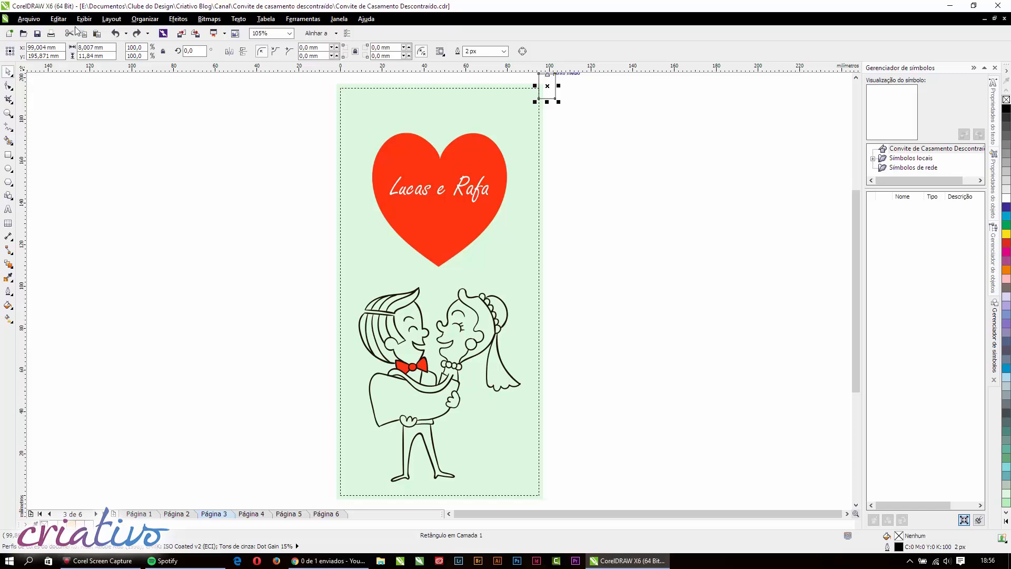
left_click(136, 33)
left_click(136, 33)
left_click(136, 33)
left_click(200, 182)
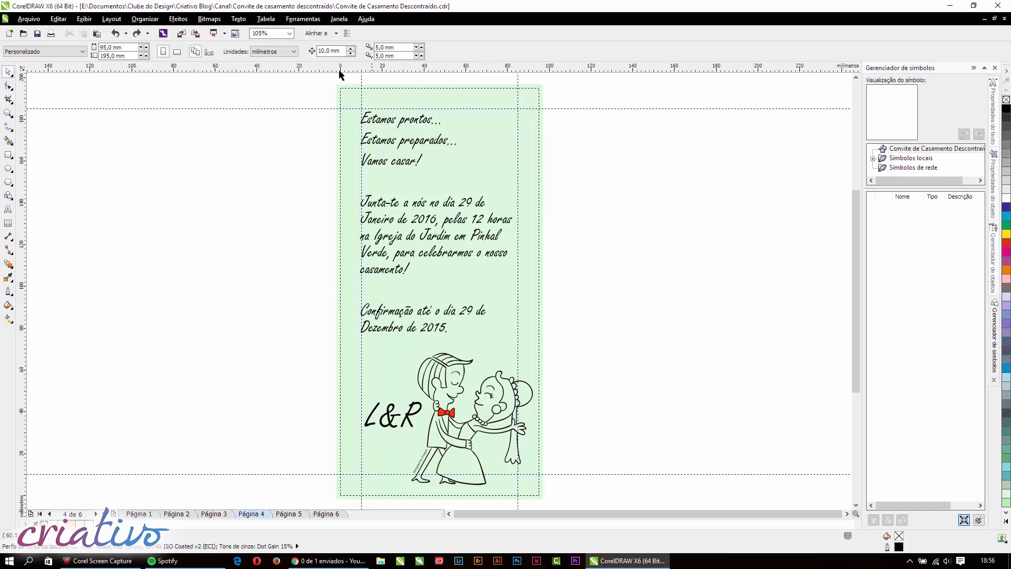
- Compare the green invitation's front and back on pages 3 and 4 against the margin guides
left_click_drag(411, 67, 411, 88)
left_click(508, 126)
key("Page_Up")
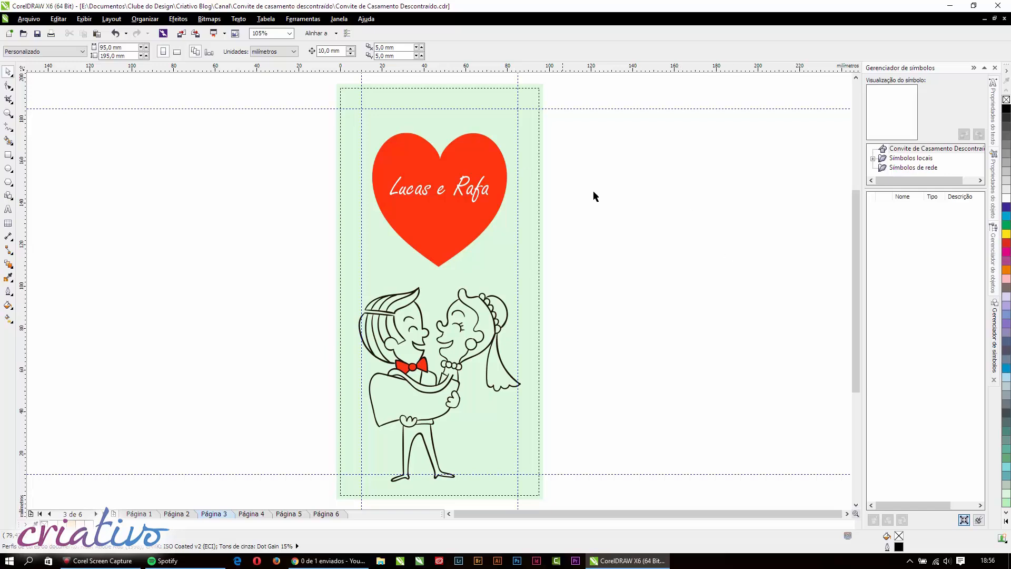
key("Page_Down")
key("Page_Up")
key("Page_Down")
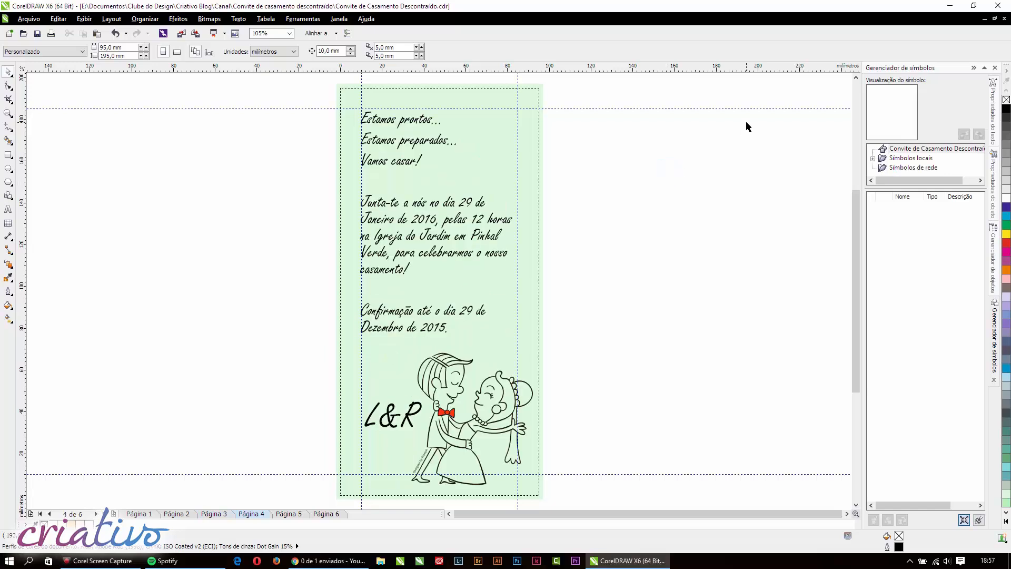
key("Page_Up")
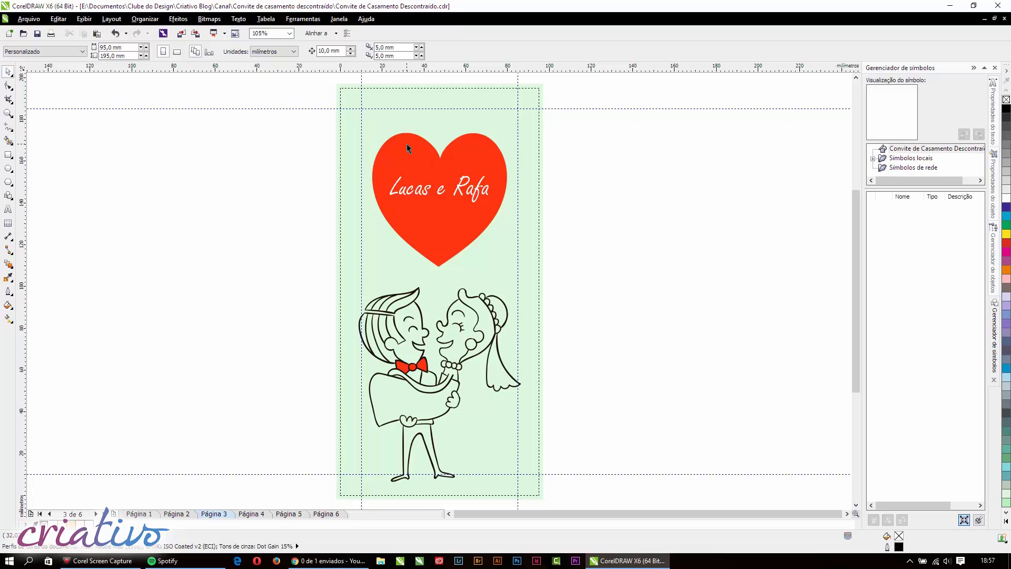
- Set up publishing the invitation document as a PDF with the PDF/X-1a preset
left_click(28, 19)
left_click(56, 312)
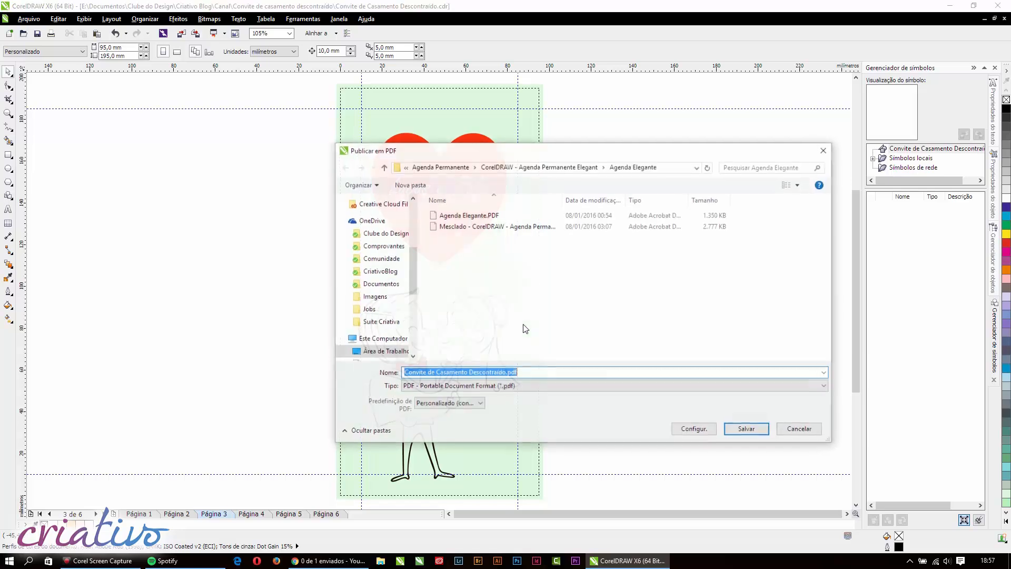
left_click(482, 385)
left_click(468, 404)
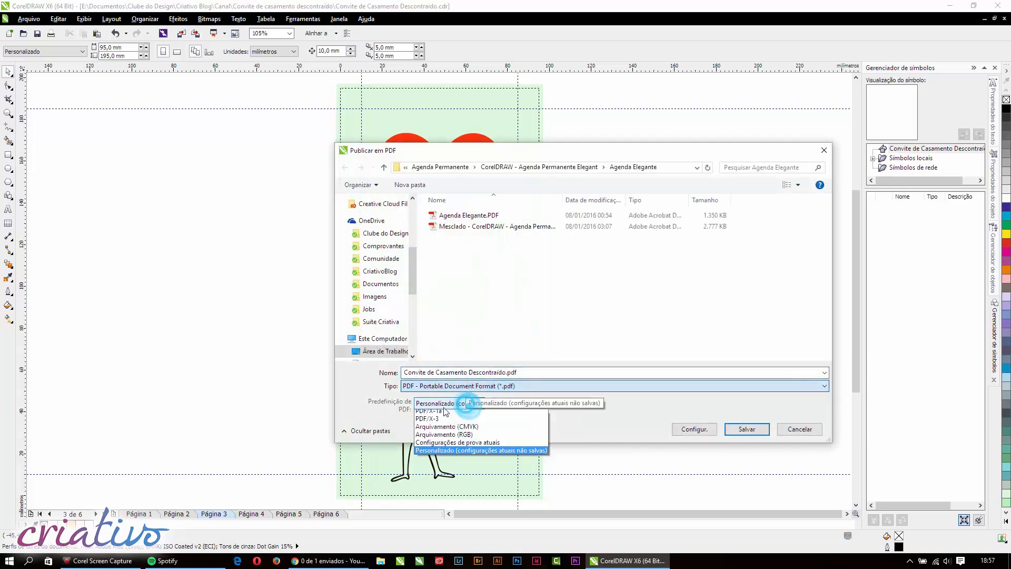
left_click(444, 450)
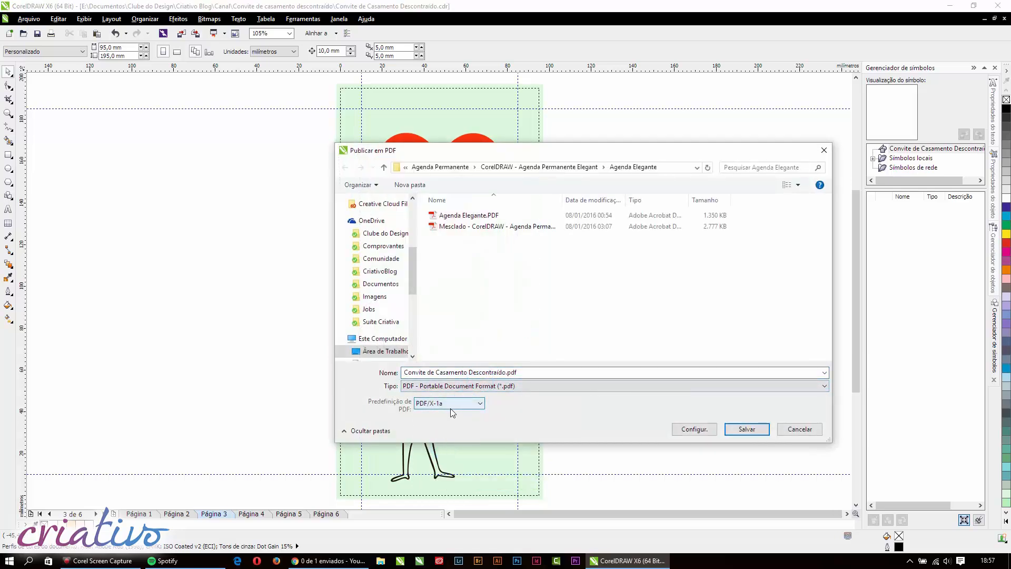
- Include crop marks in the PDF's prepress settings and save it to the desktop as Convite de Casamento Descontraído.pdf
left_click(692, 429)
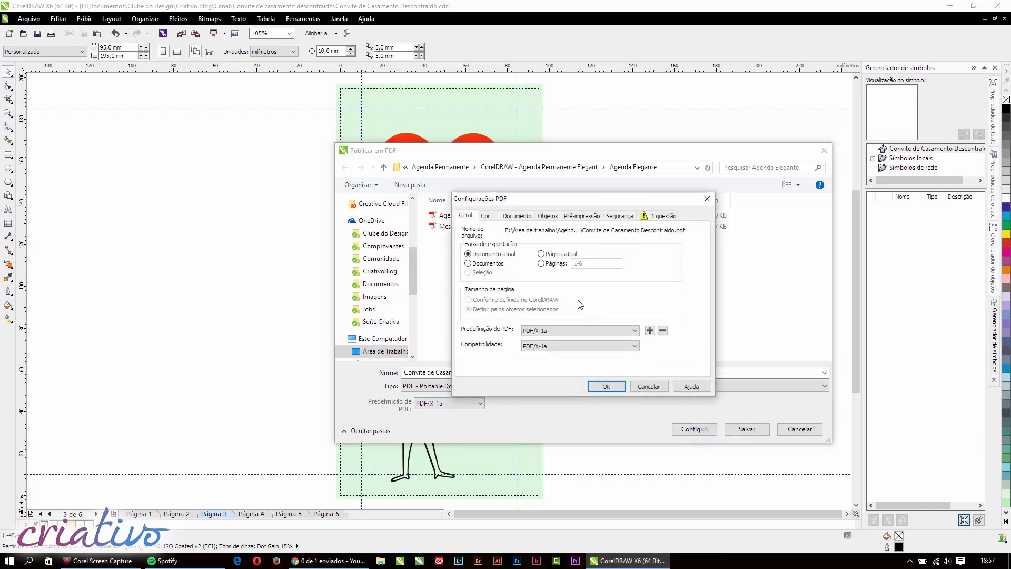
left_click(575, 216)
left_click(481, 265)
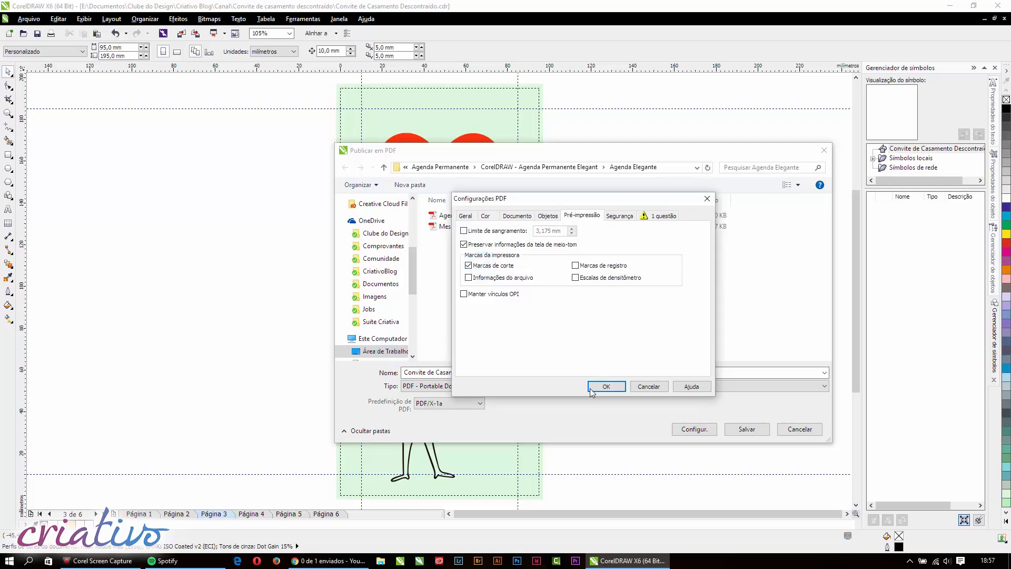
left_click(606, 386)
left_click(368, 350)
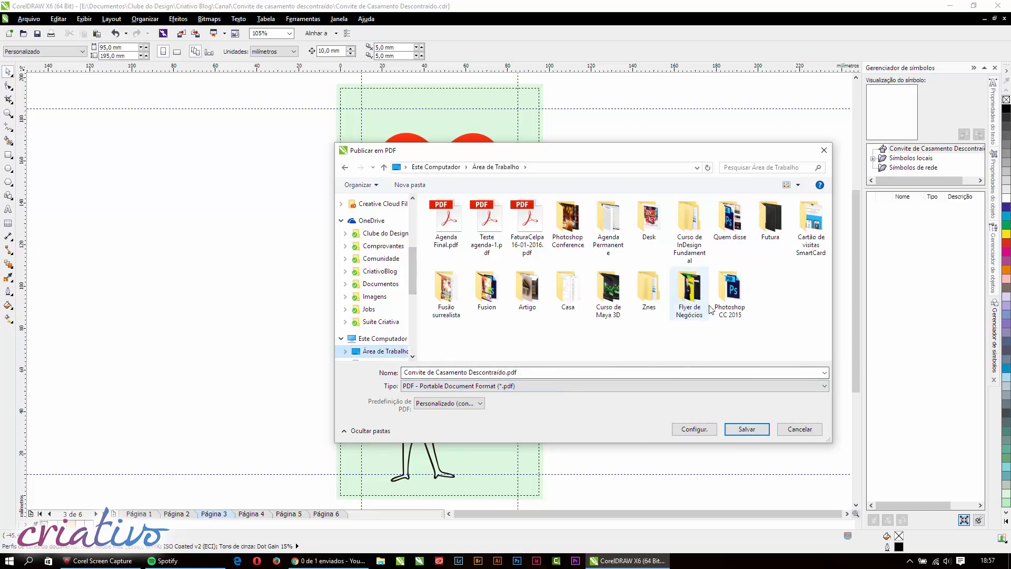
left_click(758, 430)
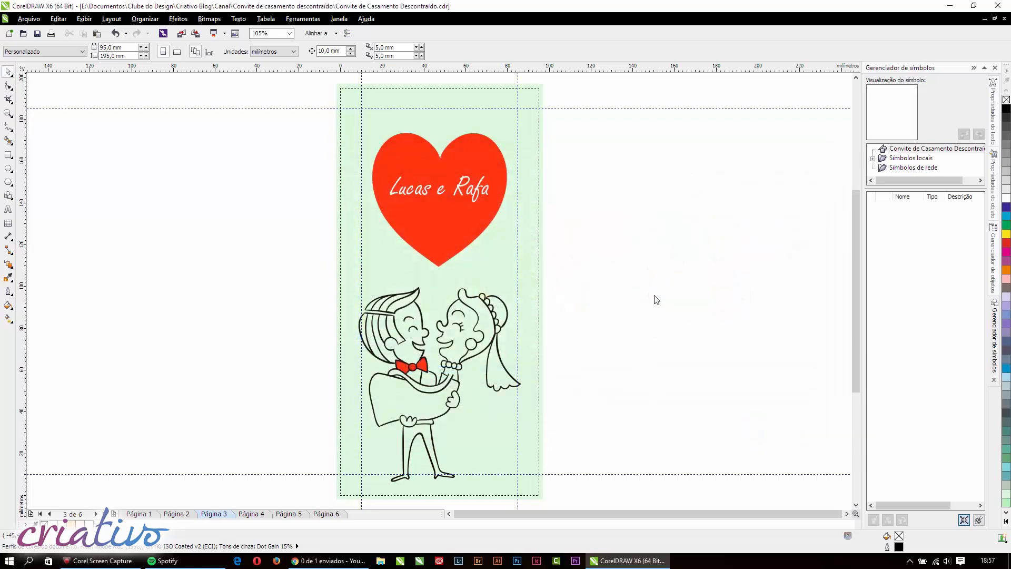
- Open the exported invitation PDF from the desktop in Adobe Acrobat and fit a full page in the view
left_click(950, 5)
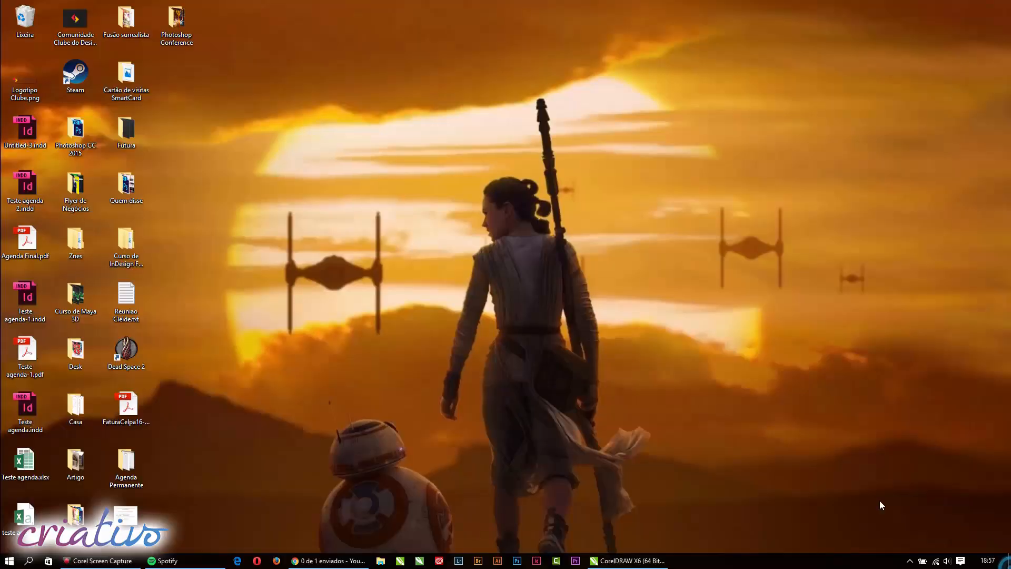
double_click(179, 76)
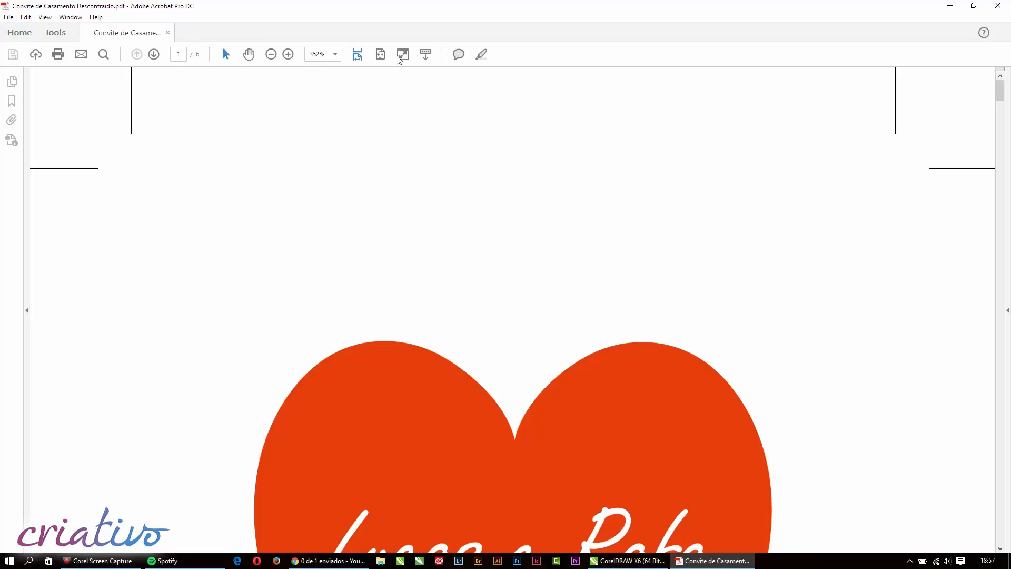
left_click(380, 54)
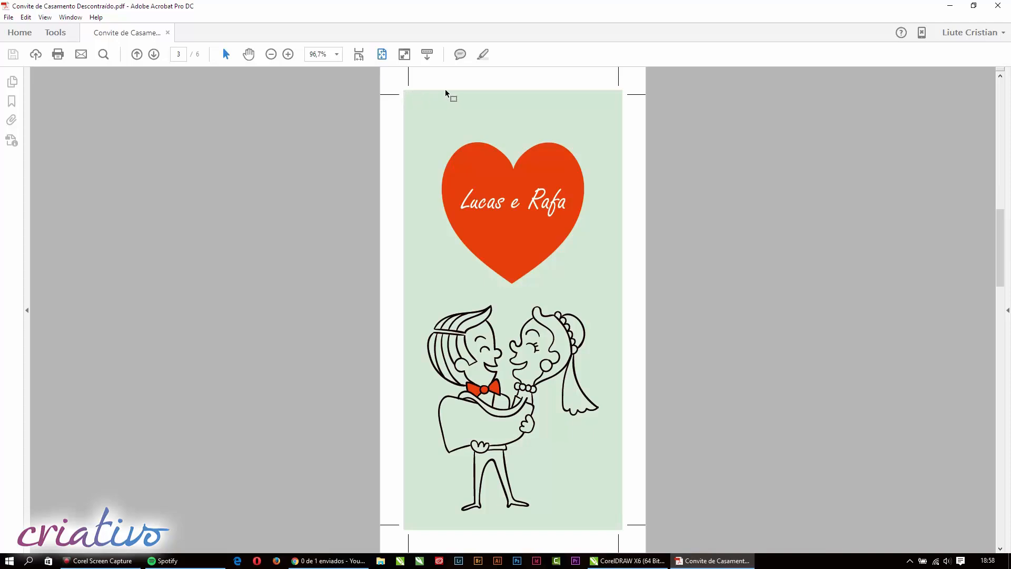
- Examine the bleed and crop marks on the PDF's green front and back pages, and return to CorelDRAW
scroll(637, 226, "down", 1)
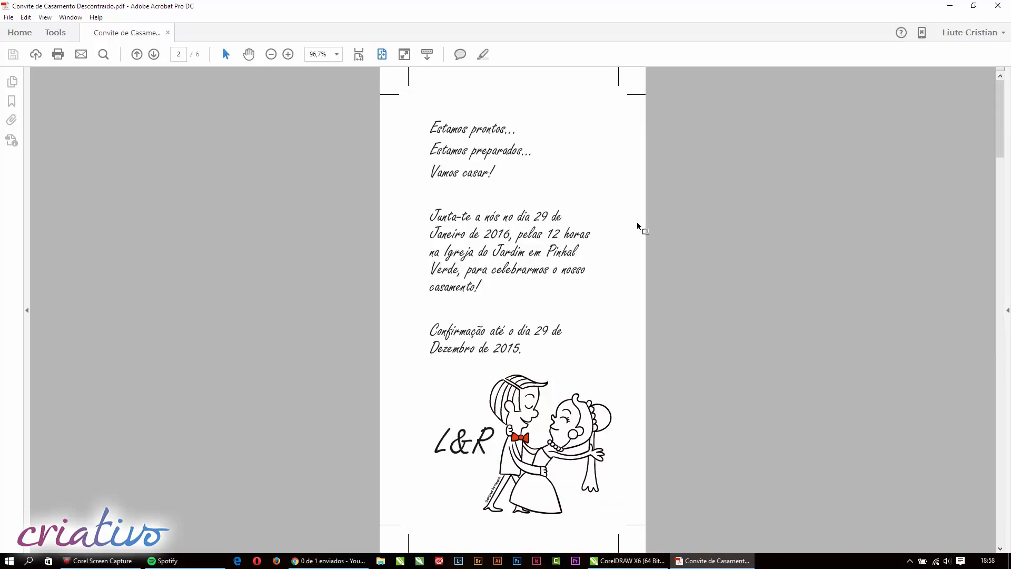
scroll(638, 226, "up", 1)
scroll(638, 226, "down", 1)
scroll(637, 226, "up", 1)
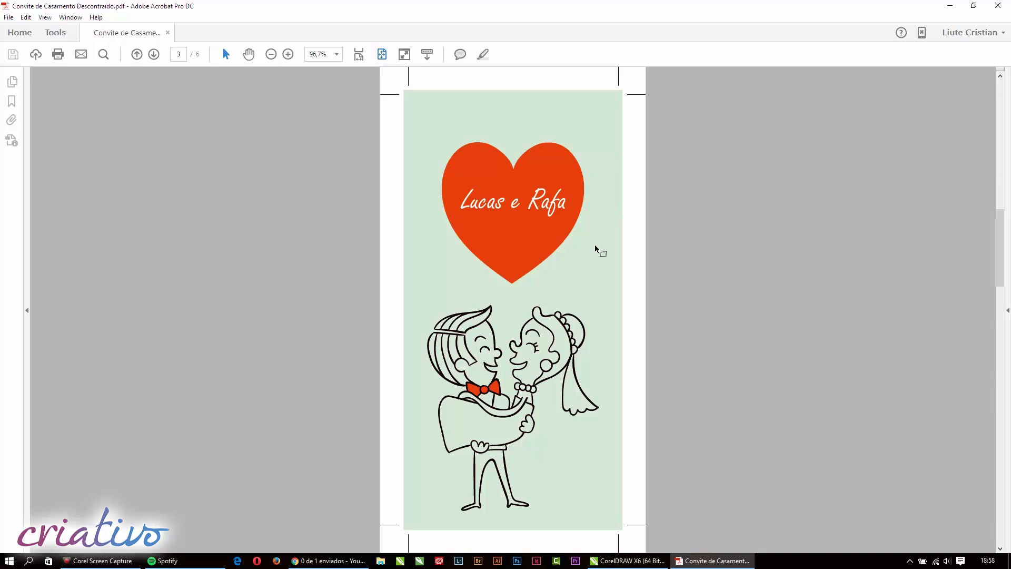
scroll(595, 248, "down", 1)
scroll(597, 263, "up", 1)
scroll(598, 287, "down", 1)
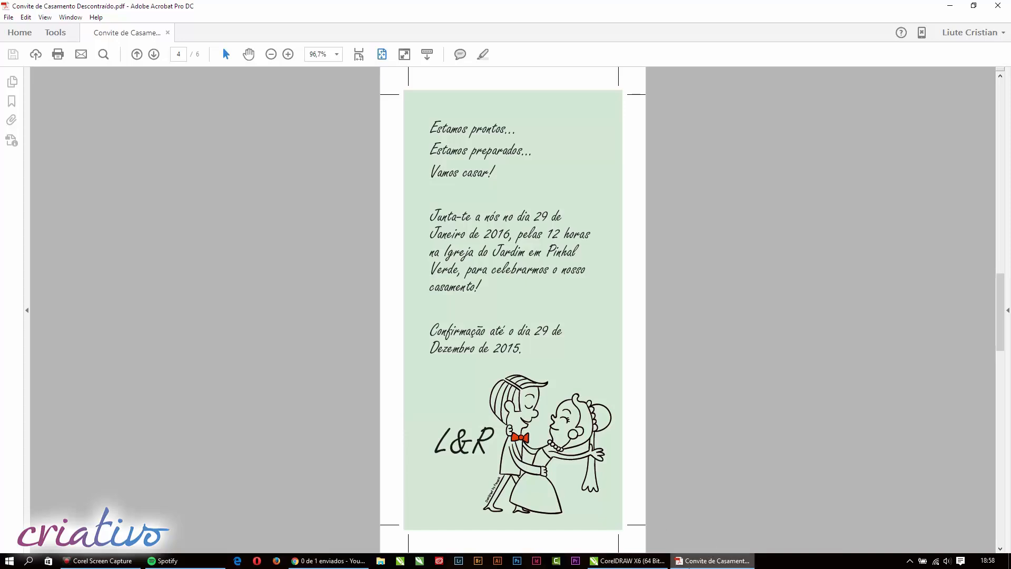
left_click(626, 560)
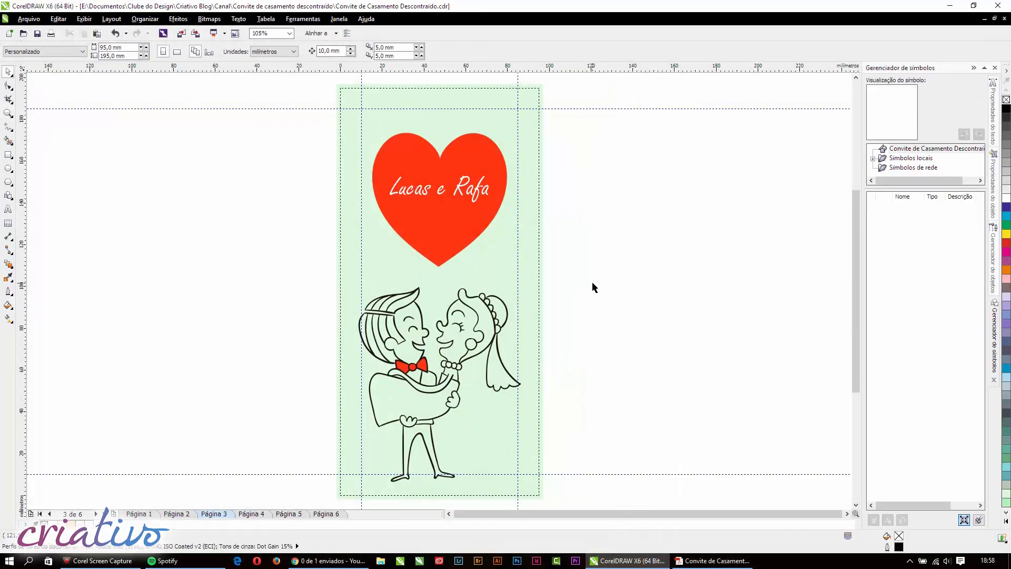